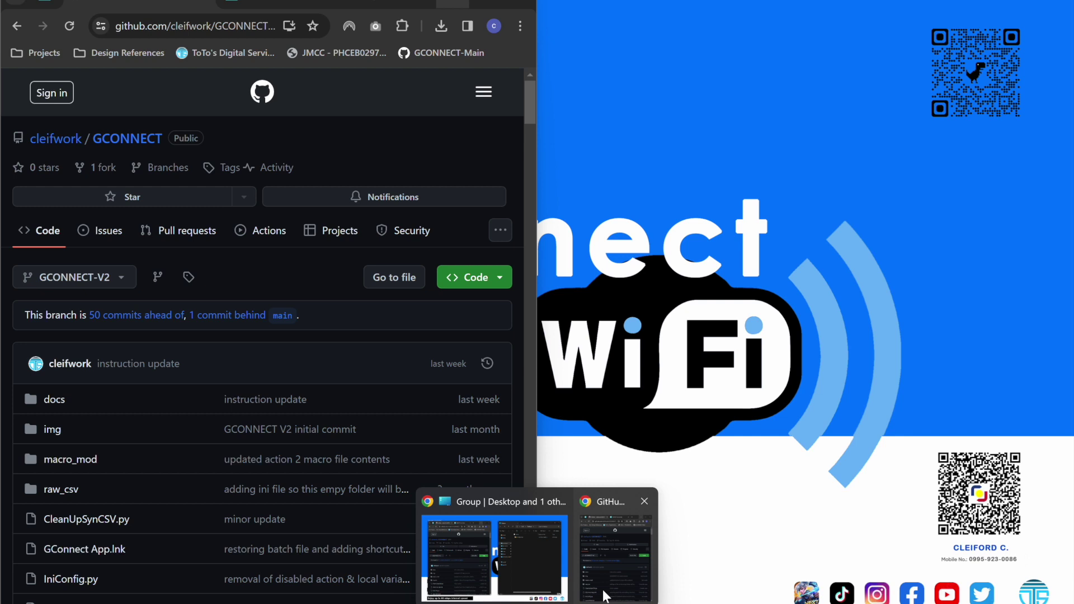
Download the repository's GCONNECT-V2 branch as a ZIP archive and save it in Downloads as GCONNECT-GCONNECT-V2.
left_click(604, 596)
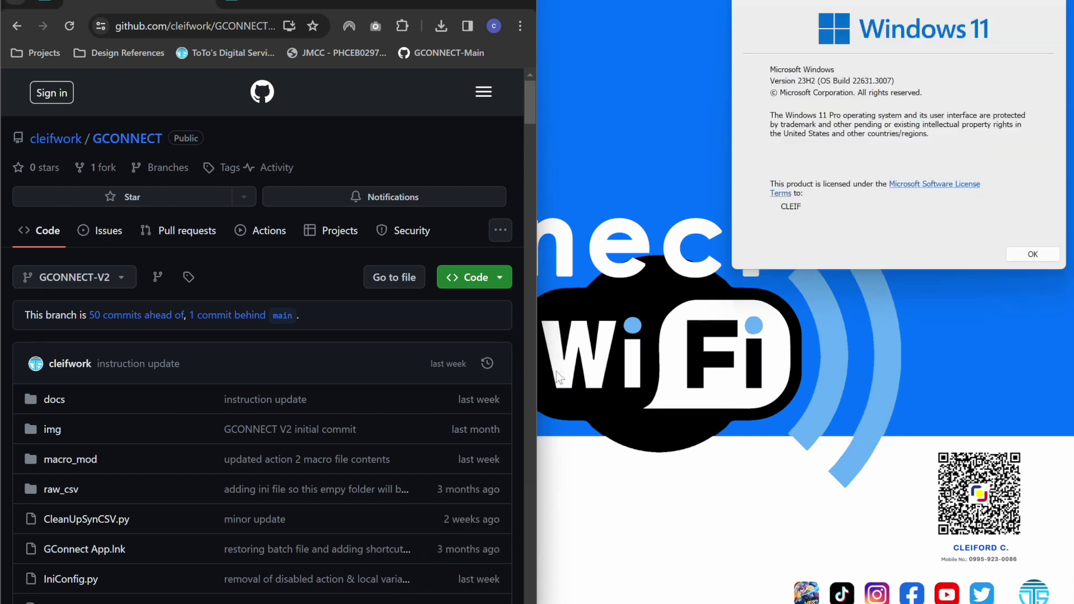
left_click(497, 289)
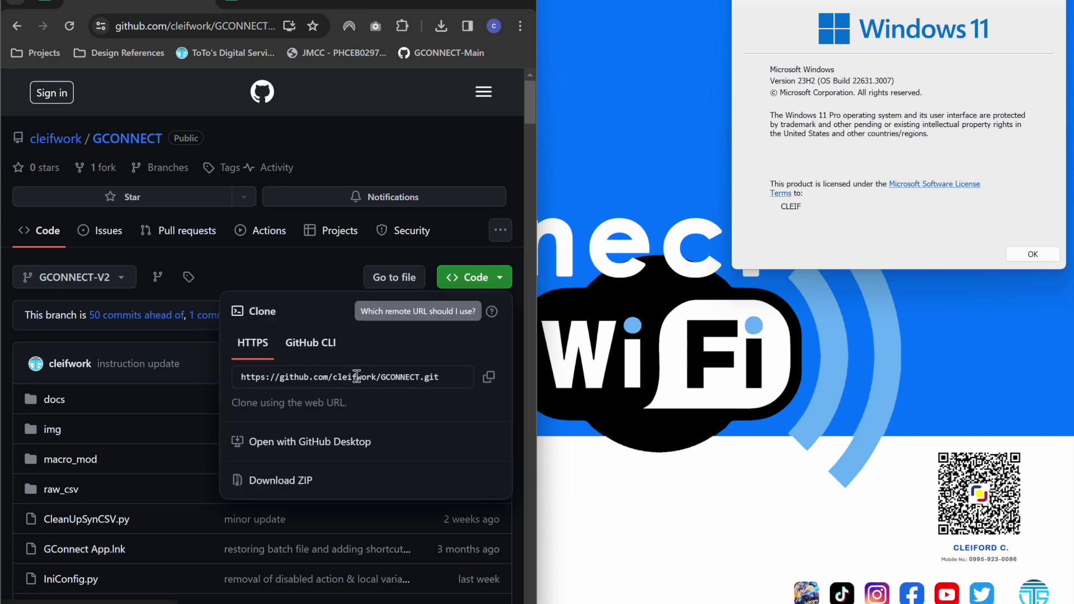
left_click(285, 481)
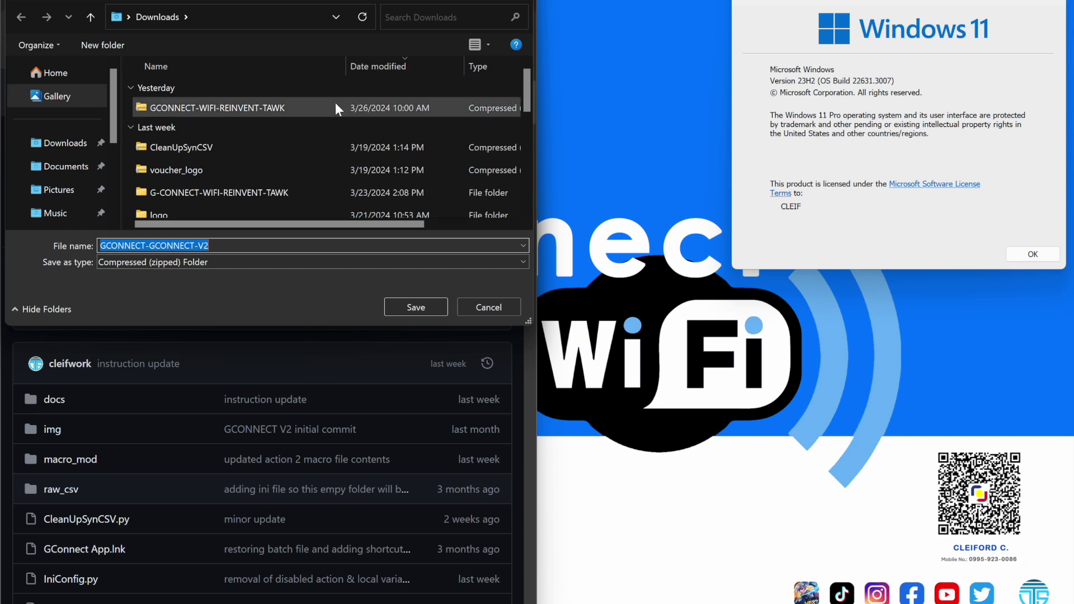
left_click(432, 308)
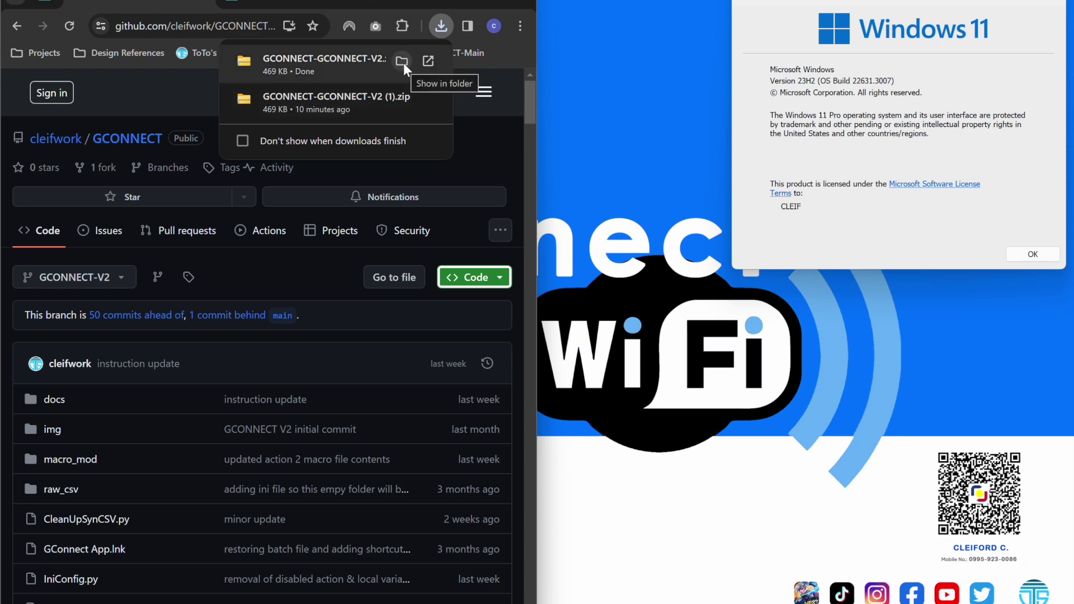
Extract the downloaded GCONNECT-GCONNECT-V2 archive to the Desktop folder, using the path copied from the open Desktop window.
left_click(402, 60)
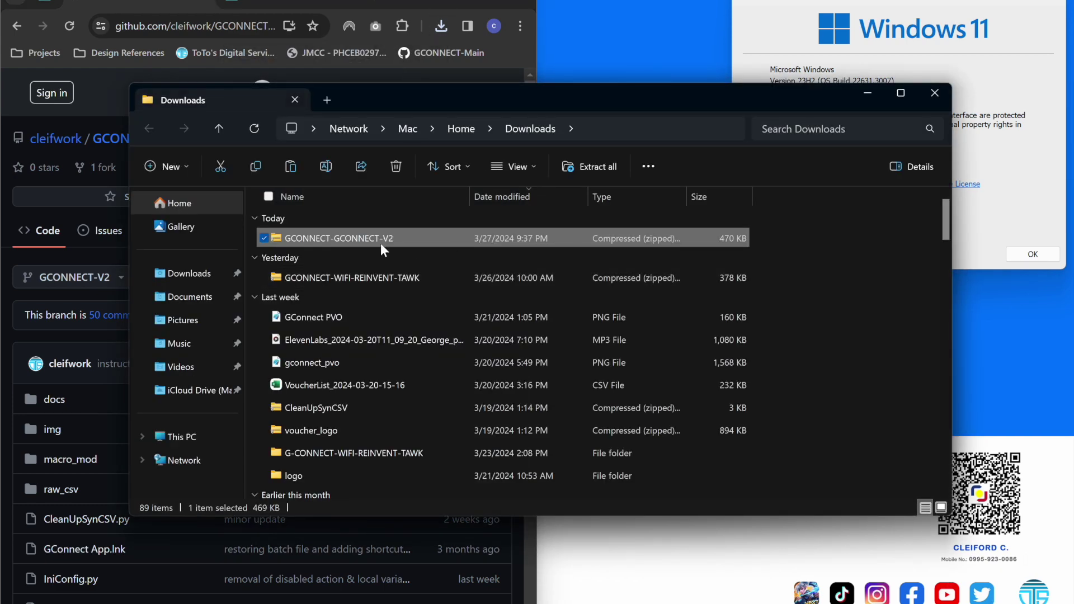
right_click(368, 239)
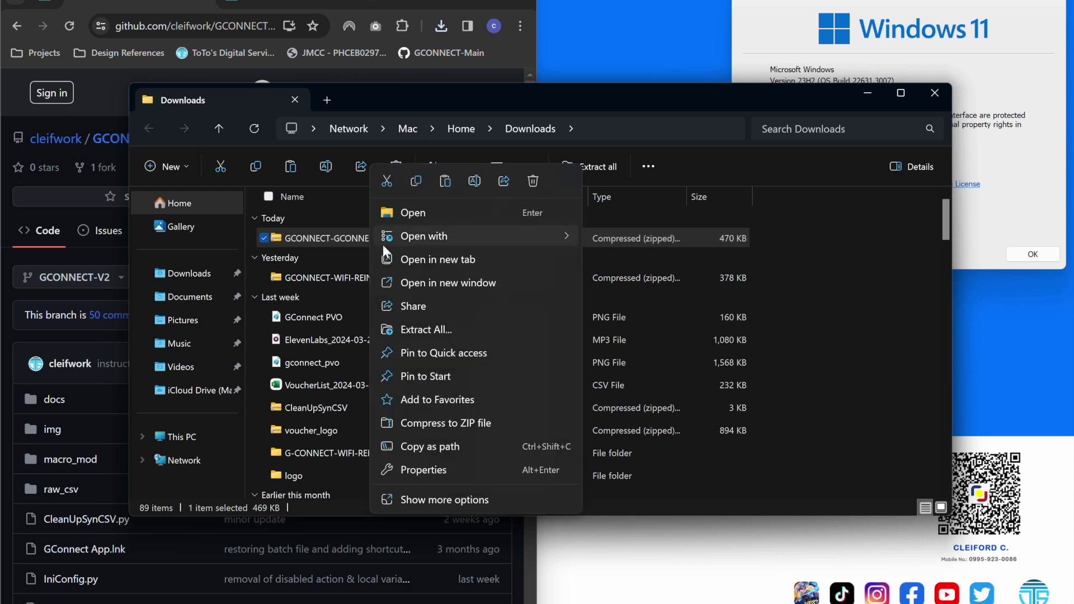
mouse_move(383, 245)
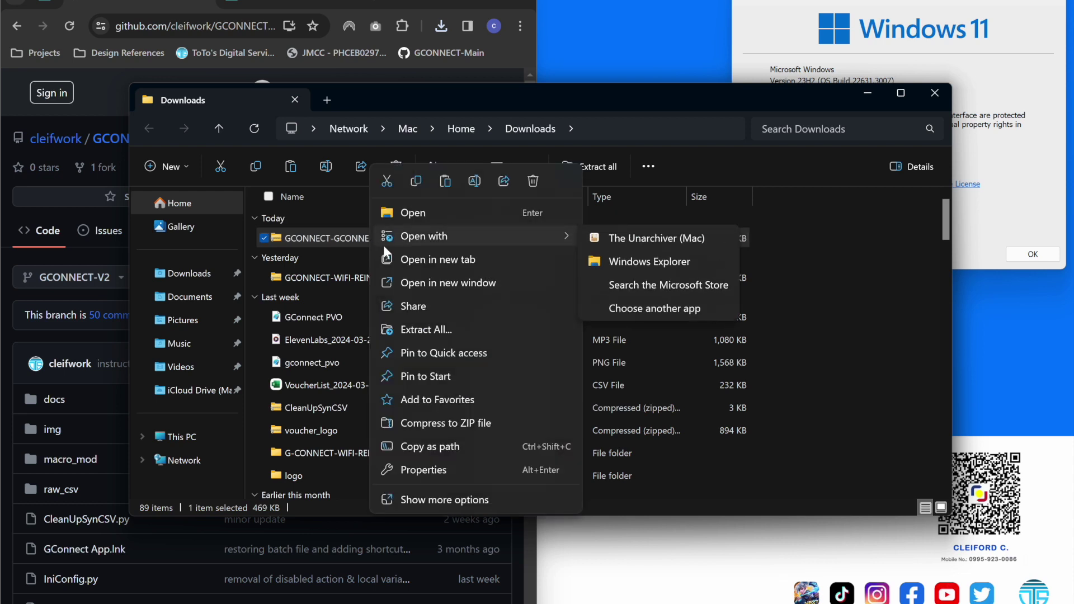
left_click(424, 334)
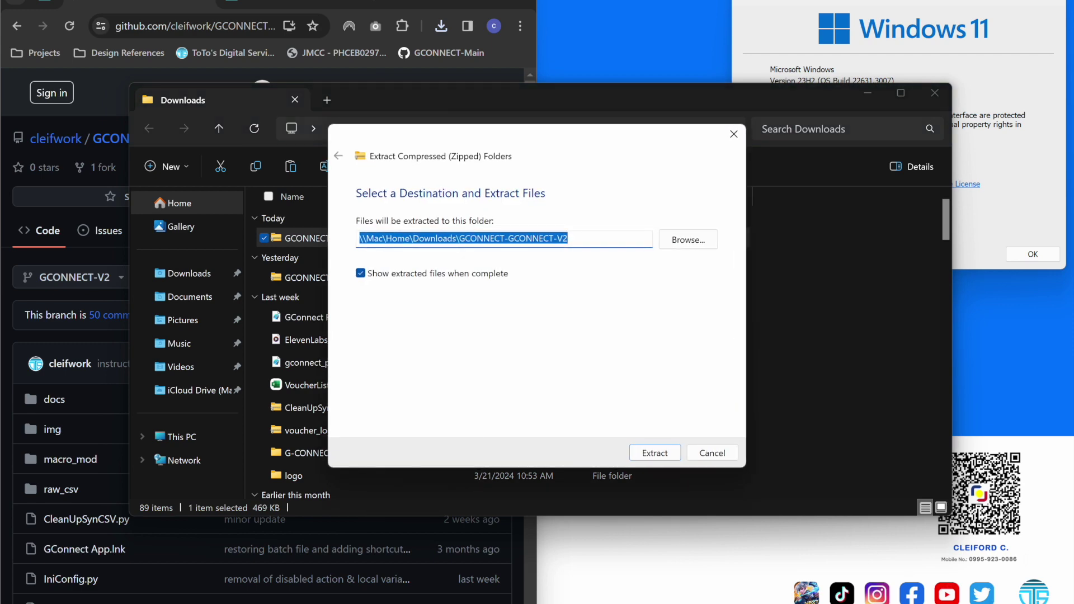
left_click(506, 603)
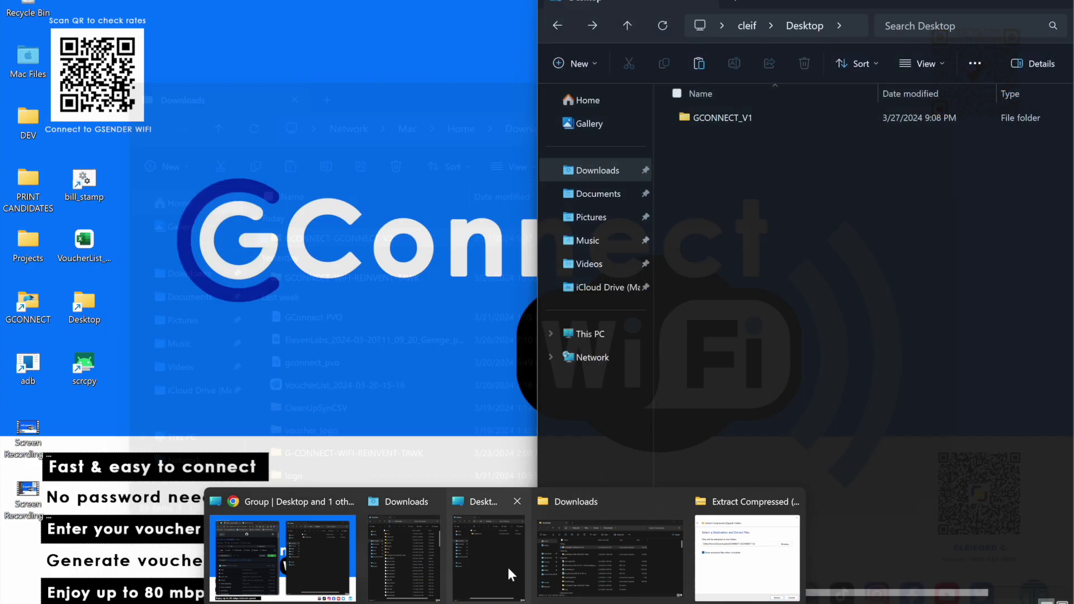
left_click(508, 567)
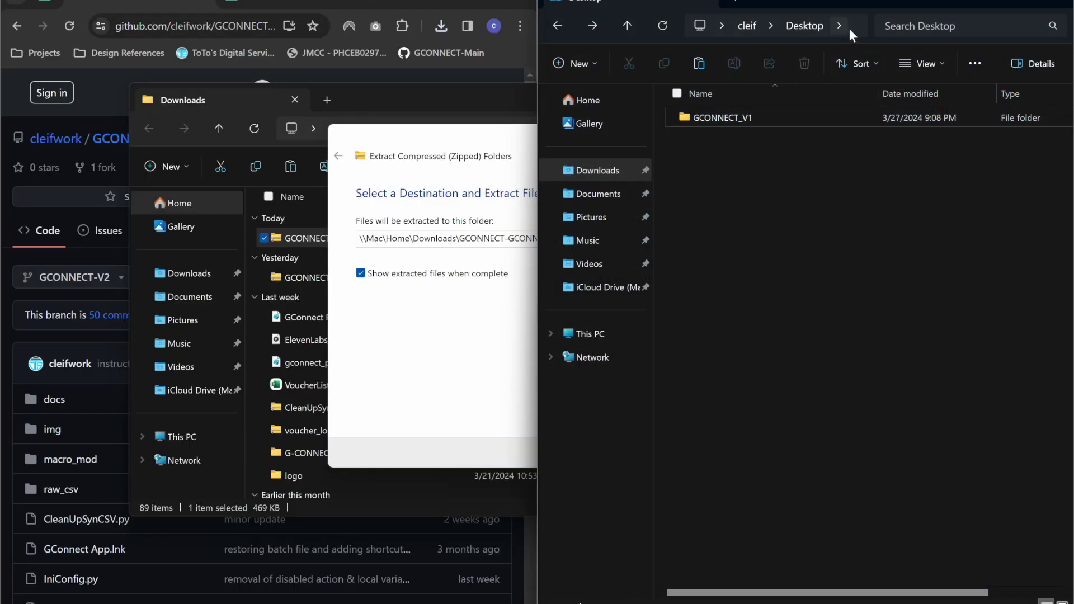
left_click(851, 27)
key("ctrl+c")
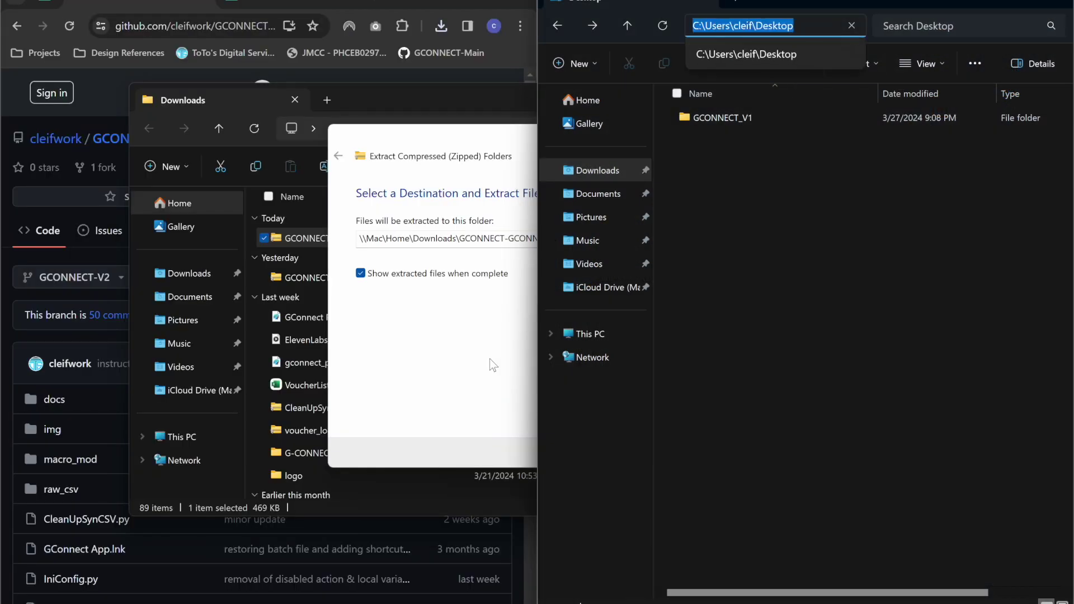
left_click(487, 379)
key("ctrl+v")
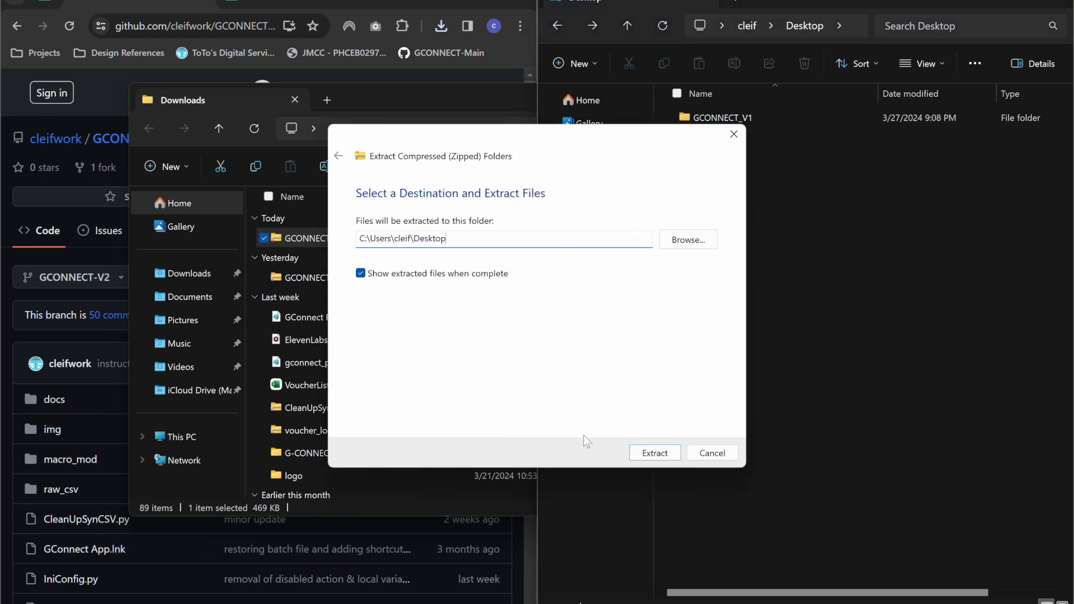
left_click(664, 456)
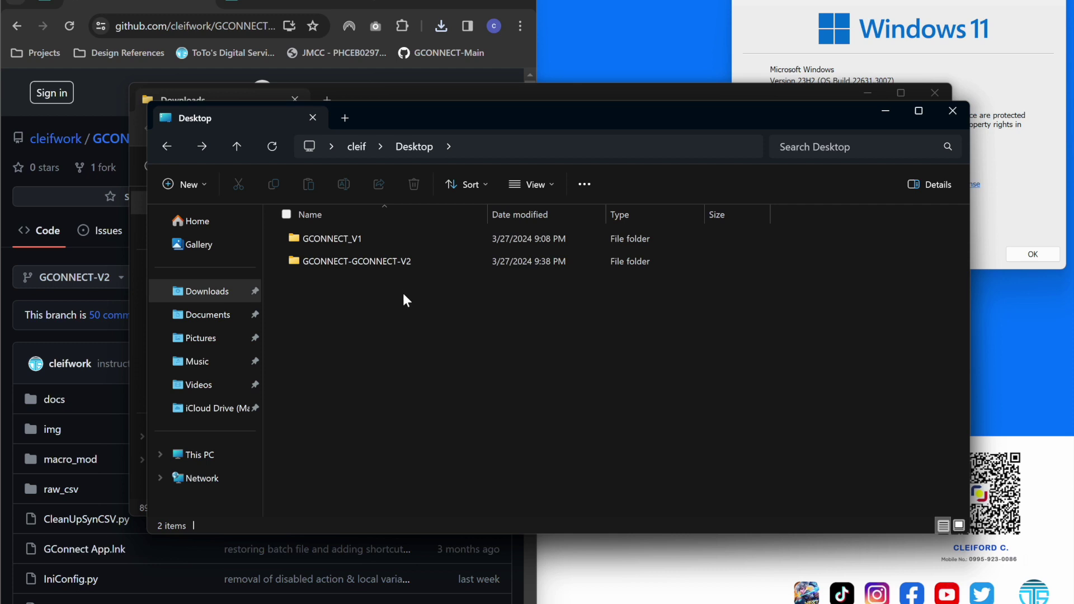
Rename the extracted GCONNECT-GCONNECT-V2 folder on the Desktop as GCONNECT.
right_click(377, 268)
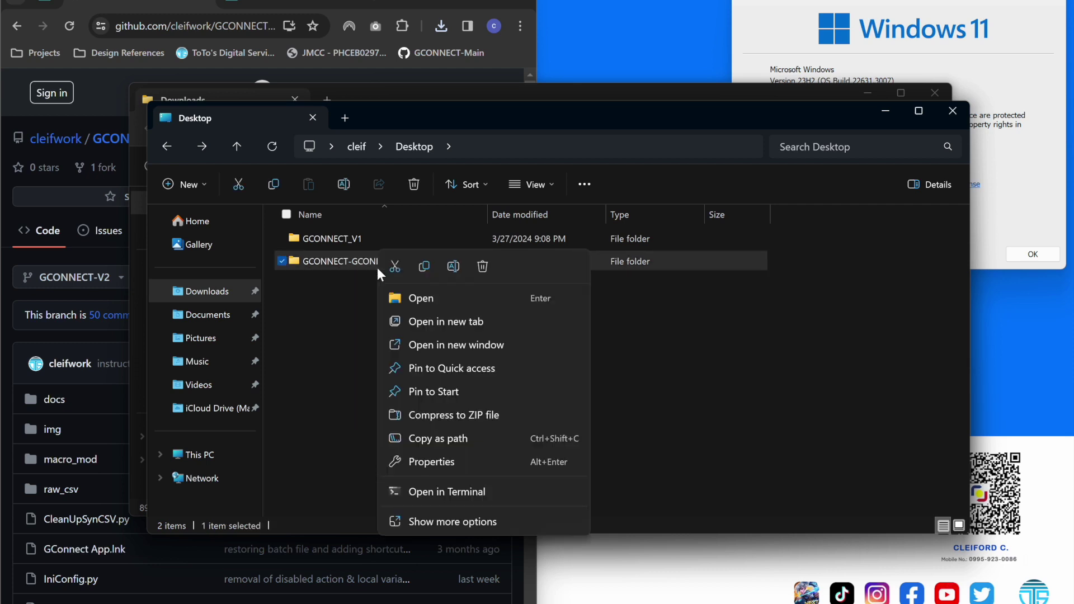
left_click(453, 266)
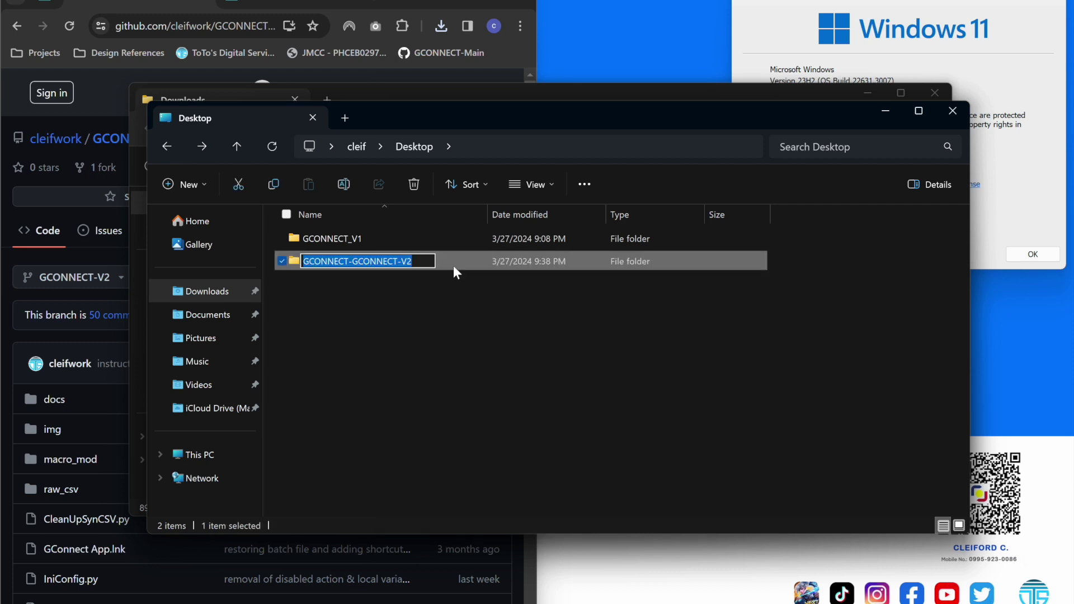
key("End")
key("BackSpace")
key("BackSpace")
key("BackSpace")
key("BackSpace")
key("BackSpace")
key("BackSpace")
key("BackSpace")
key("BackSpace")
key("BackSpace")
key("BackSpace")
key("BackSpace")
key("BackSpace")
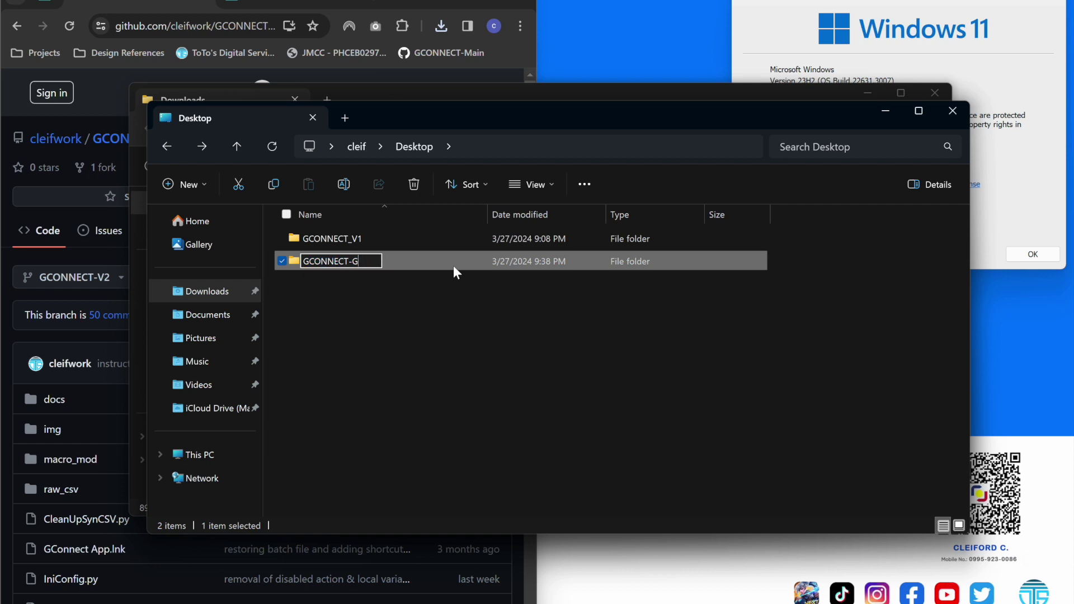
key("Return")
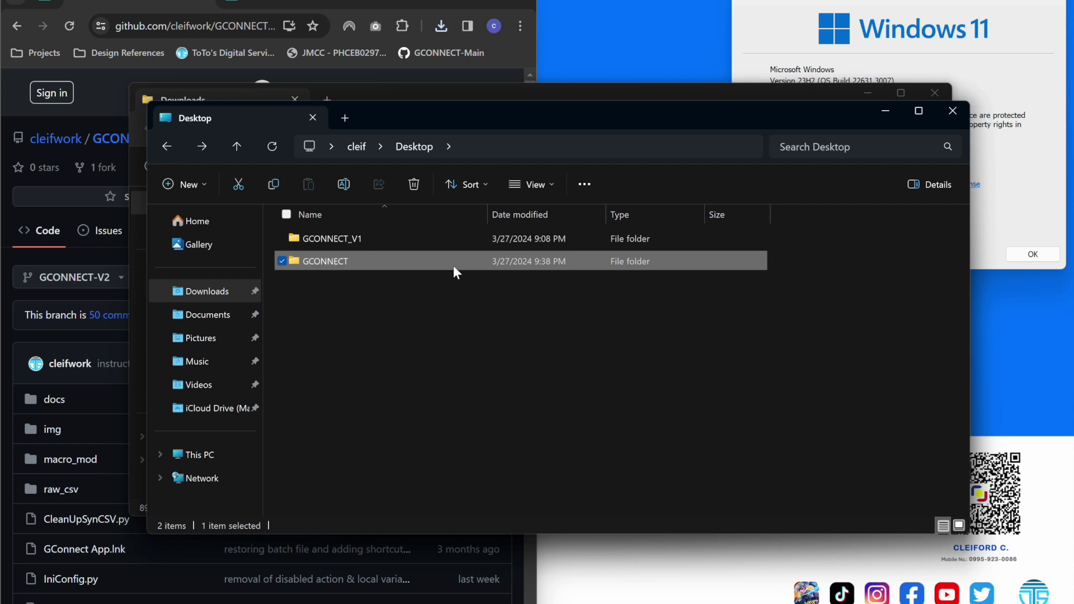
left_click(431, 351)
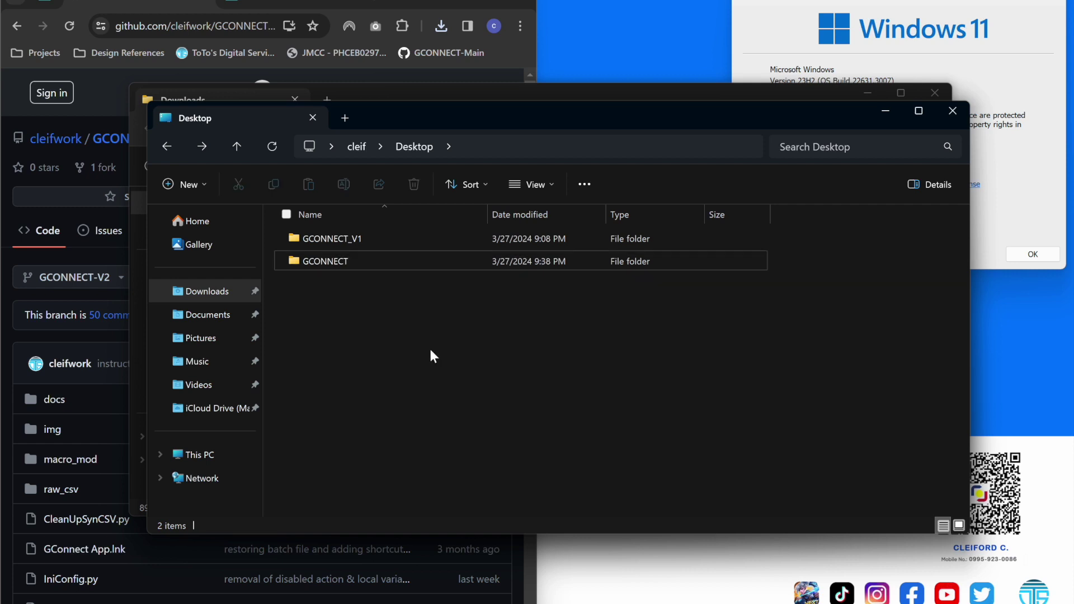
Look through the contents of the GCONNECT folder, return to the Desktop folder and minimize both file windows.
double_click(337, 262)
scroll(424, 431, "down", 3)
scroll(424, 431, "up", 3)
key("alt+Up")
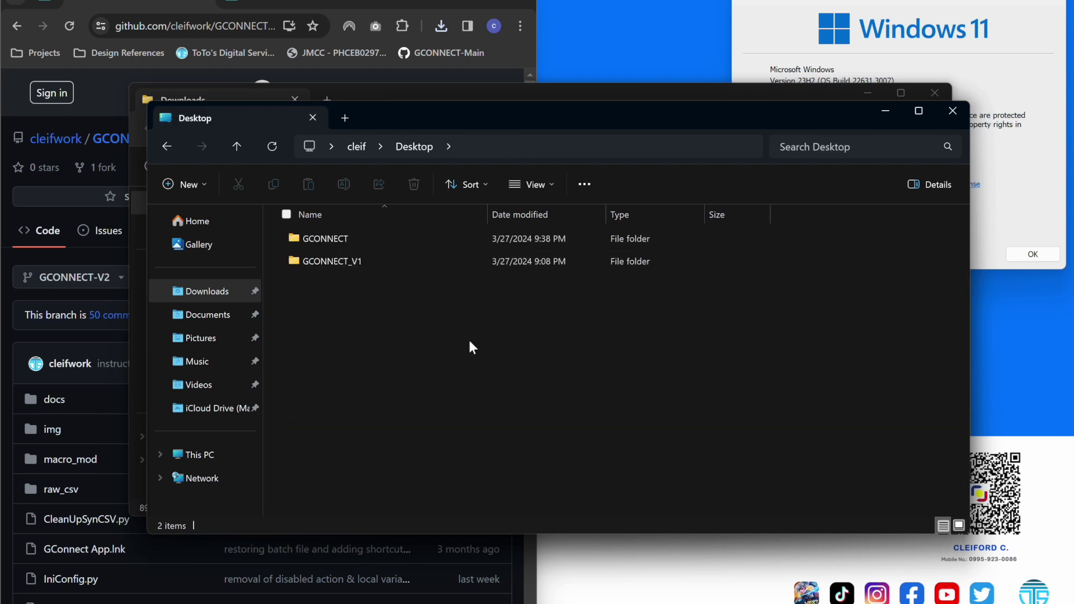
left_click(879, 116)
left_click(867, 100)
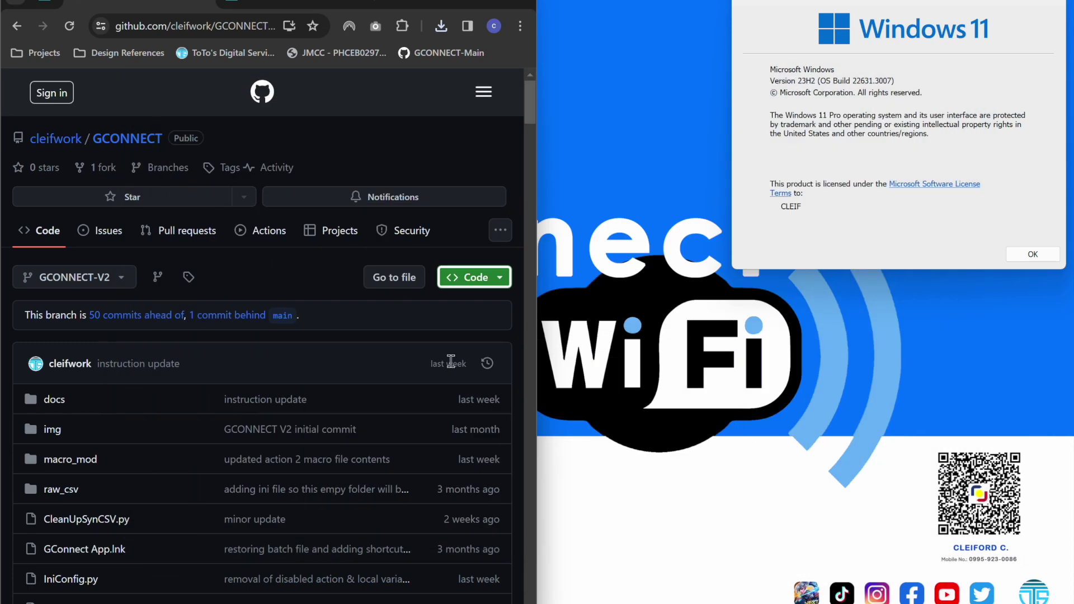
Read the repository's README through the demo links, environment variables, involved apps and the Windows PC requirements for Python and Node.js.
mouse_move(488, 1)
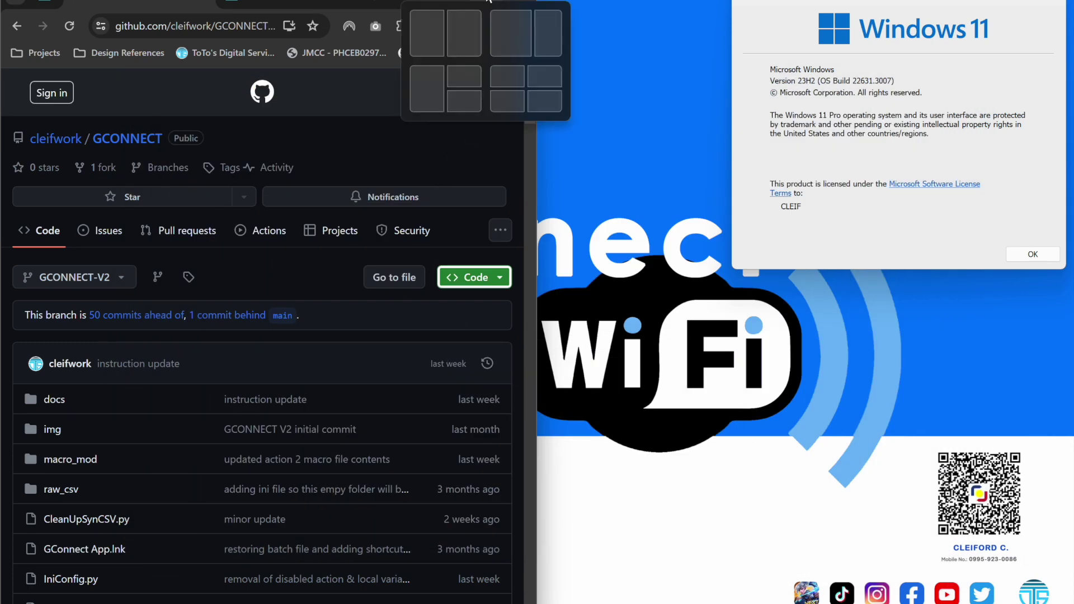
scroll(417, 220, "down", 6)
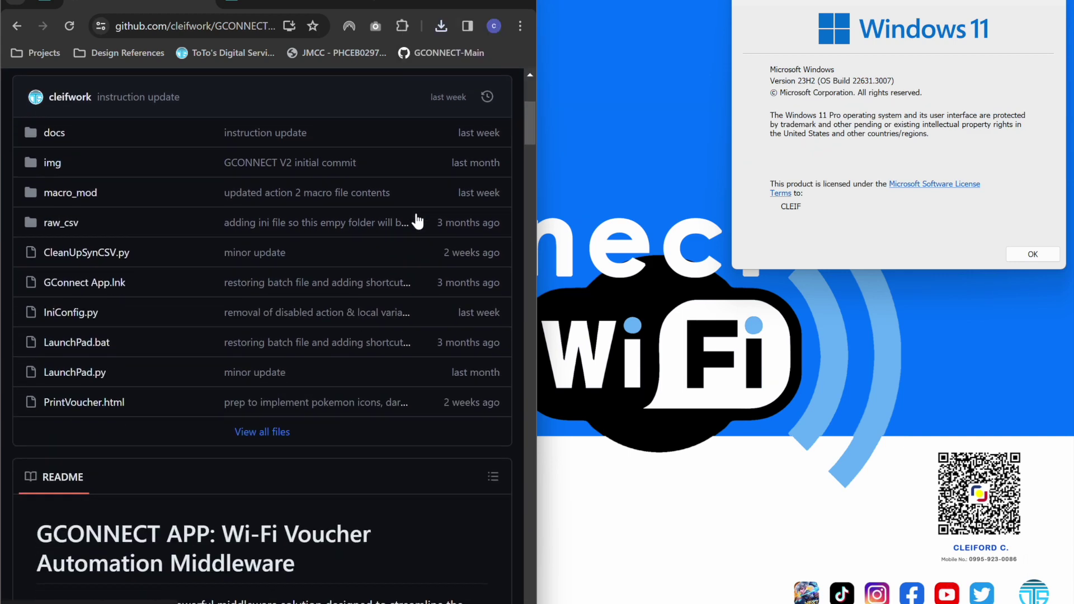
scroll(418, 220, "down", 6)
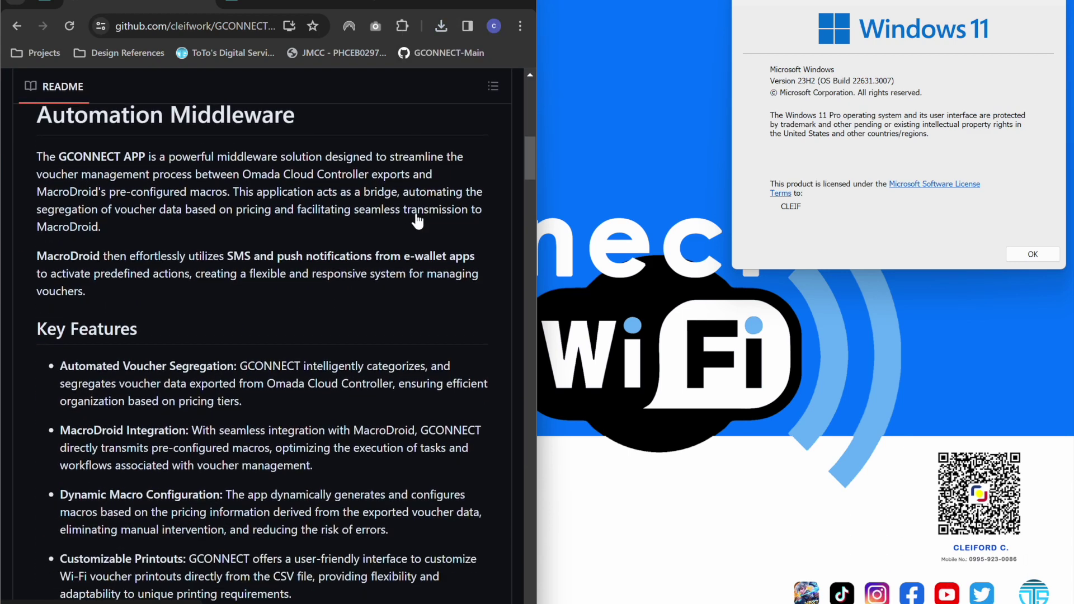
scroll(417, 220, "down", 5)
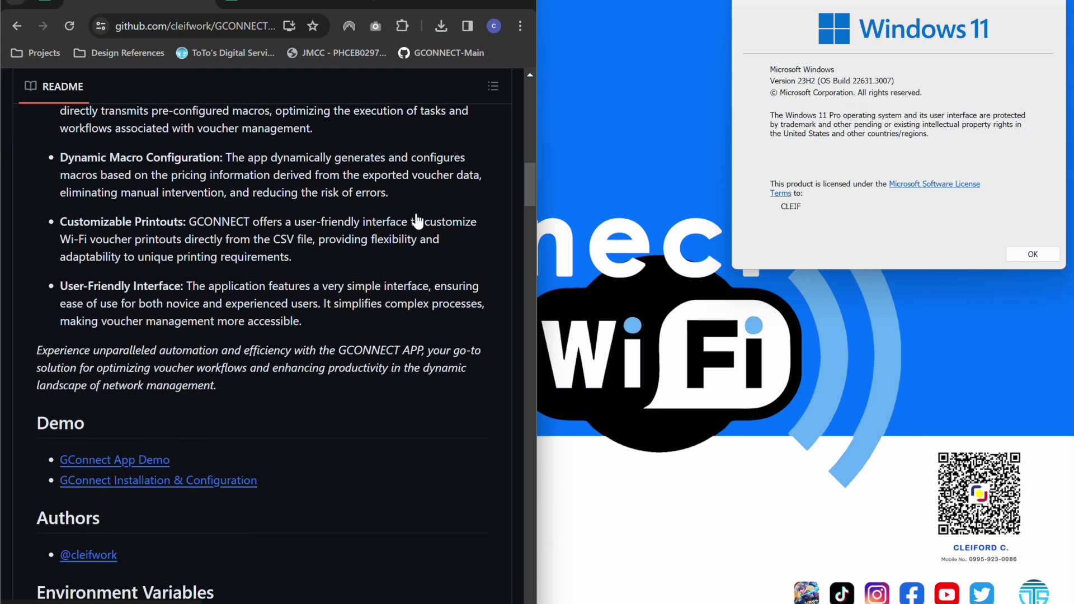
scroll(418, 220, "down", 3)
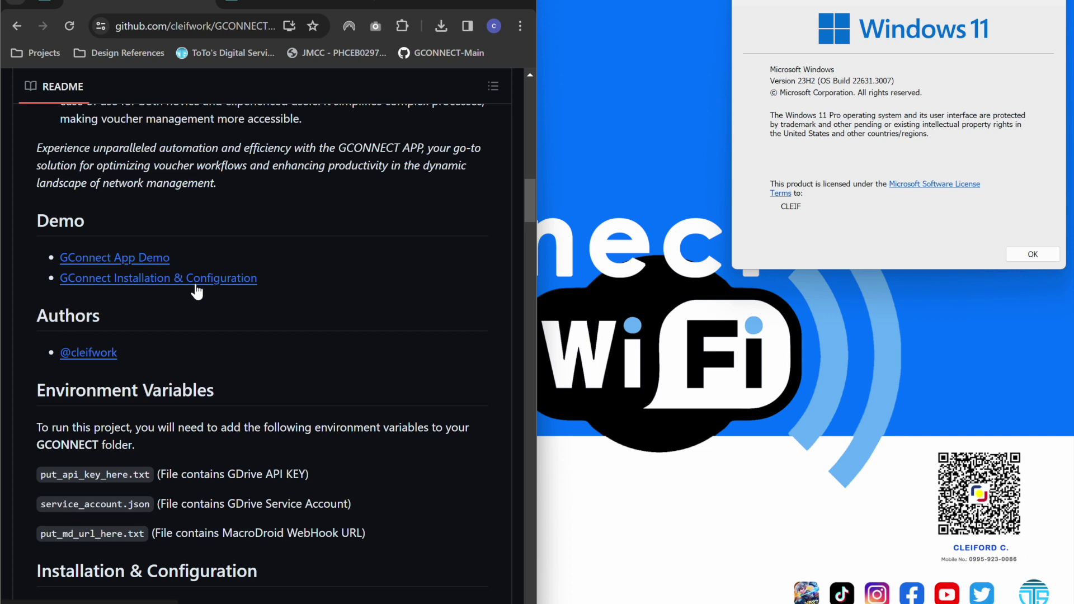
scroll(202, 293, "down", 1)
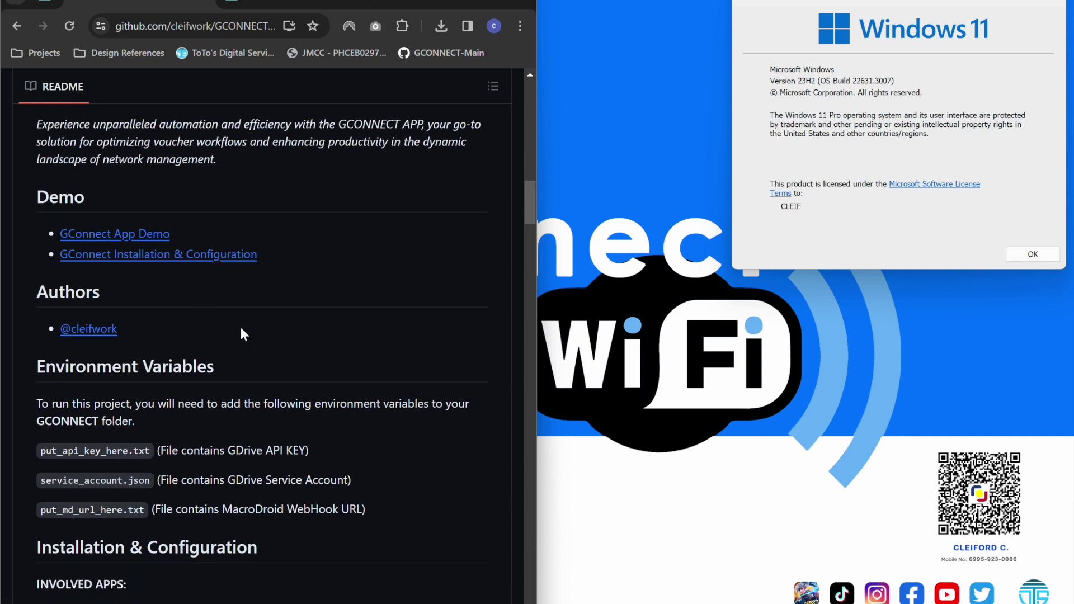
scroll(241, 330, "up", 4)
scroll(241, 330, "down", 7)
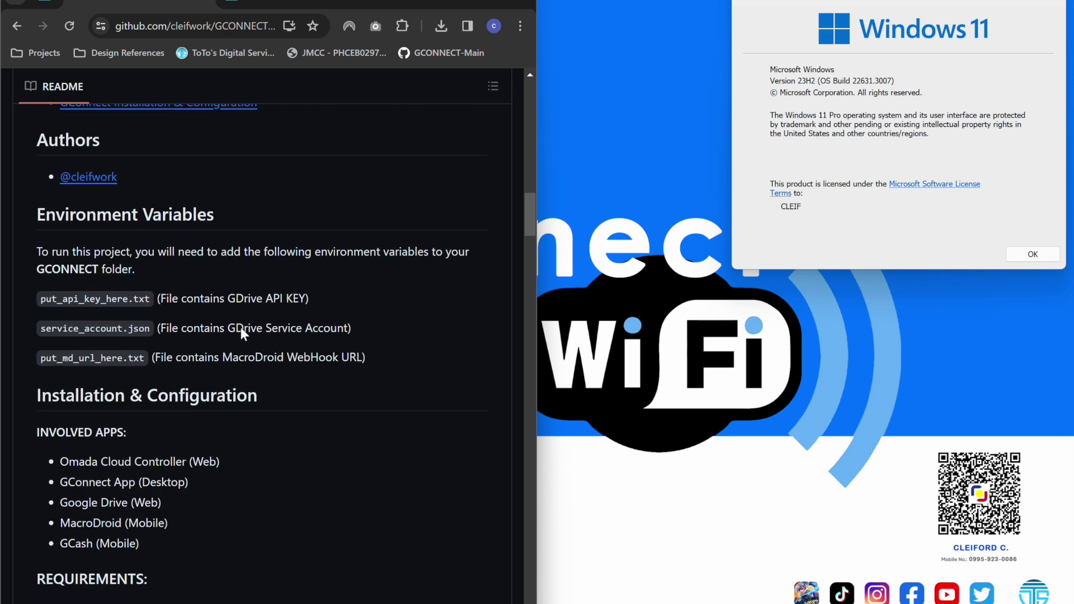
scroll(241, 330, "down", 5)
scroll(242, 333, "down", 3)
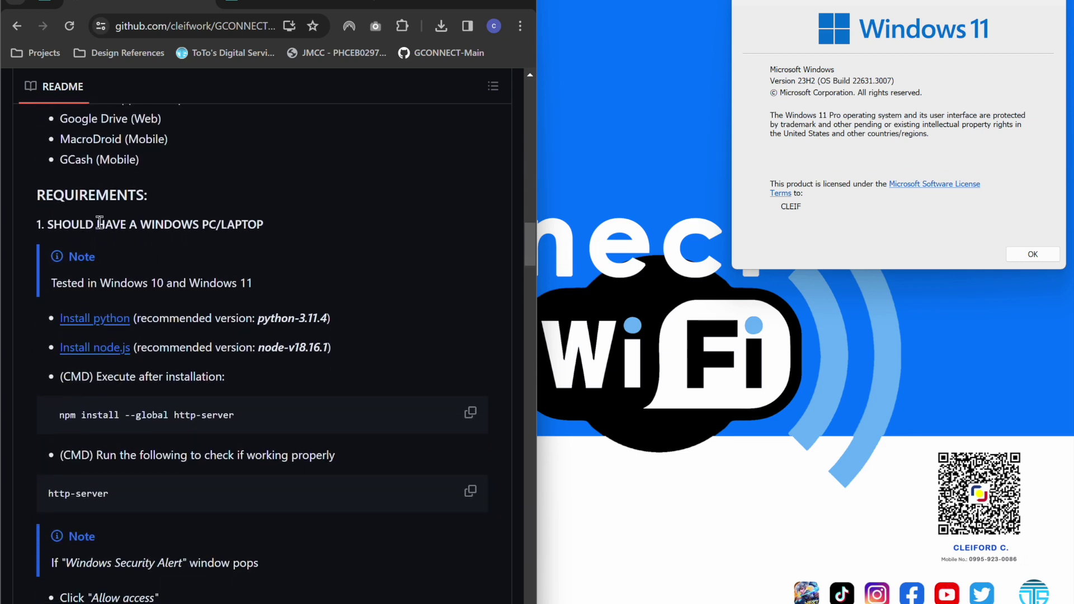
scroll(127, 246, "up", 1)
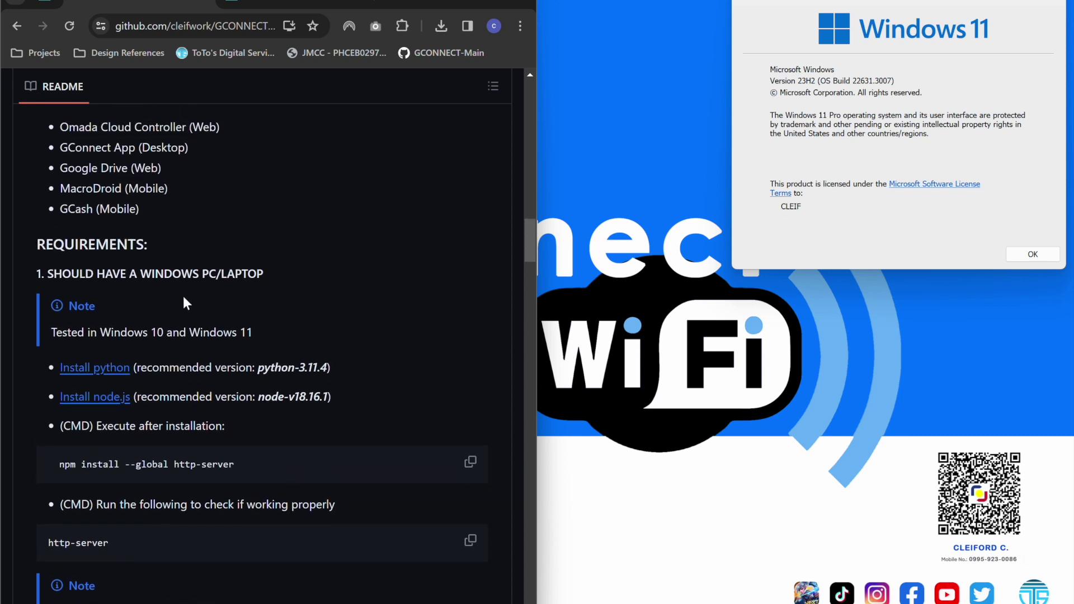
scroll(242, 344, "down", 1)
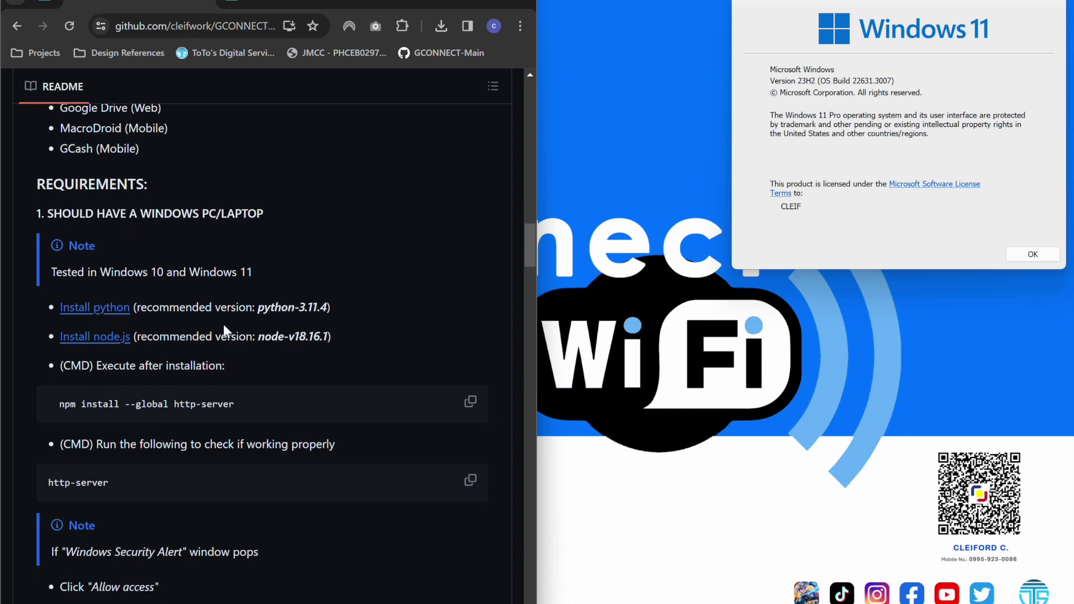
scroll(224, 324, "down", 1)
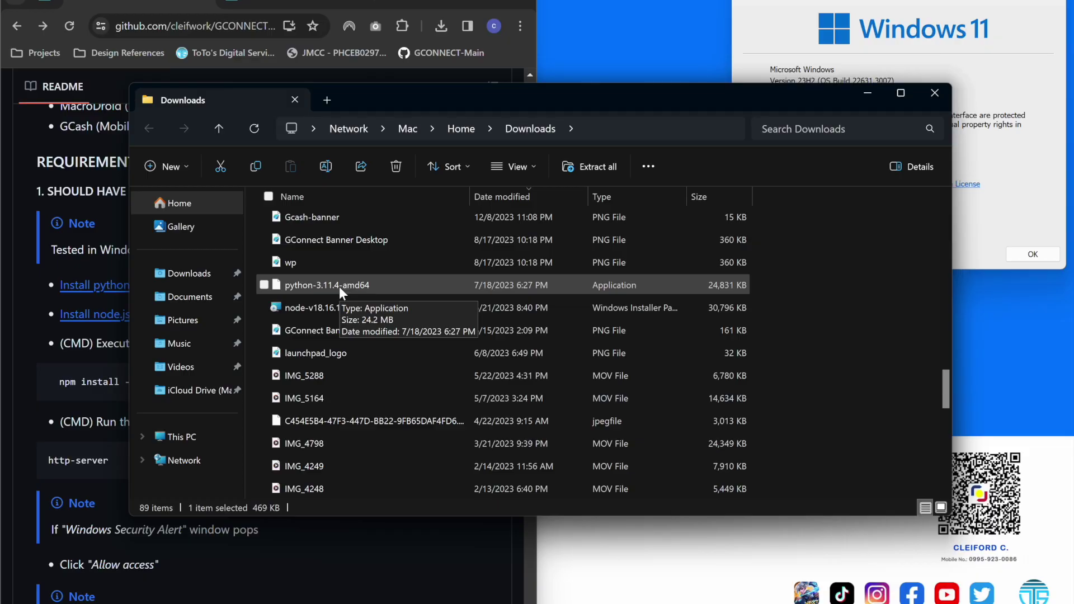
Install Python 3.11.4 from the python-3.11.4-amd64 installer in Downloads with python.exe added to PATH, allowing the device changes.
left_click(339, 286)
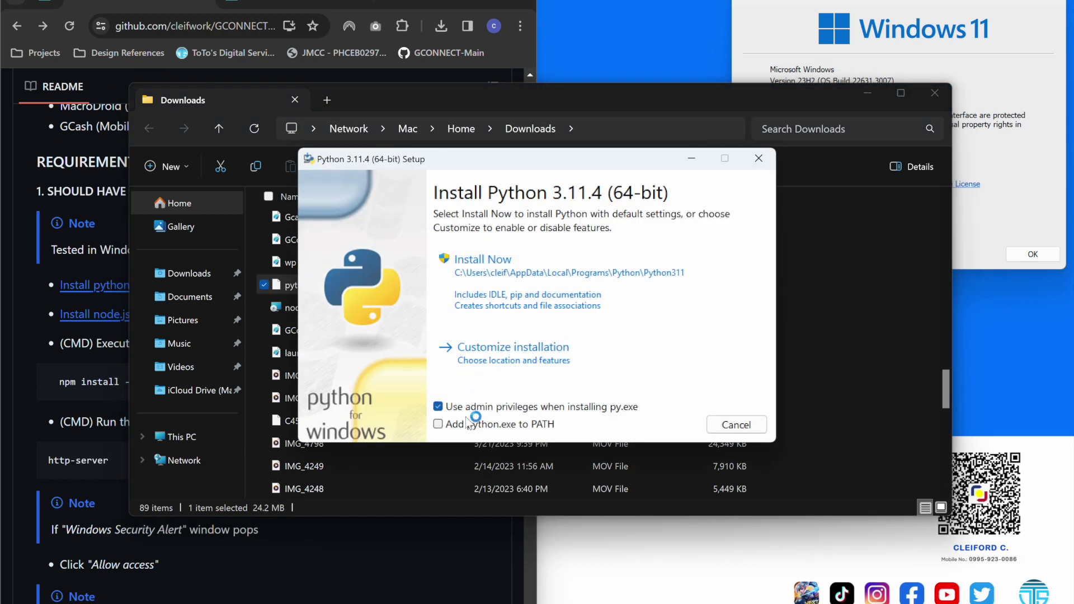
left_click(447, 427)
left_click(496, 284)
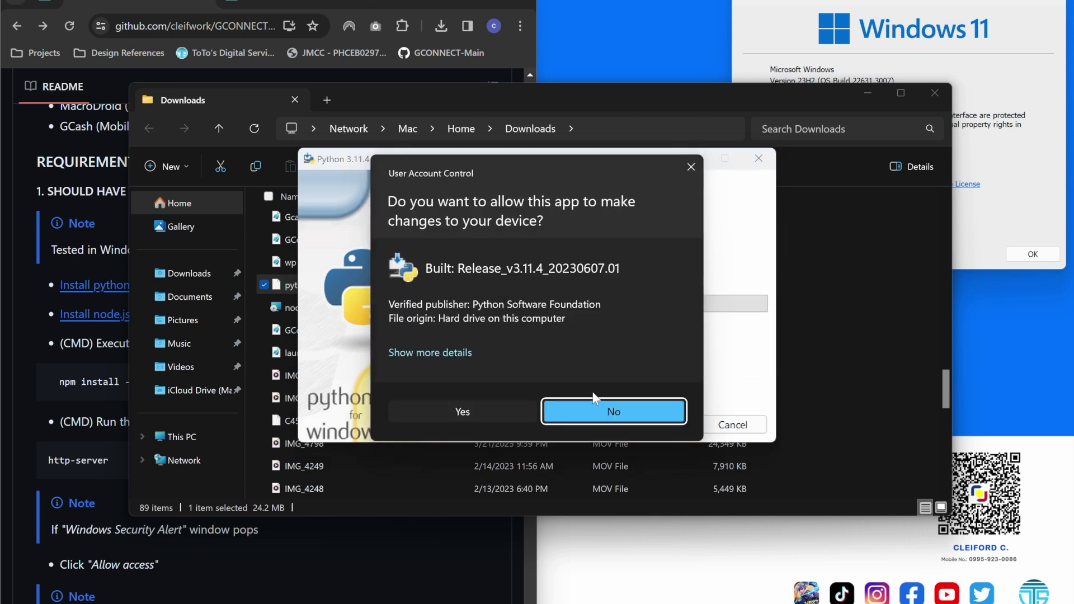
left_click(510, 408)
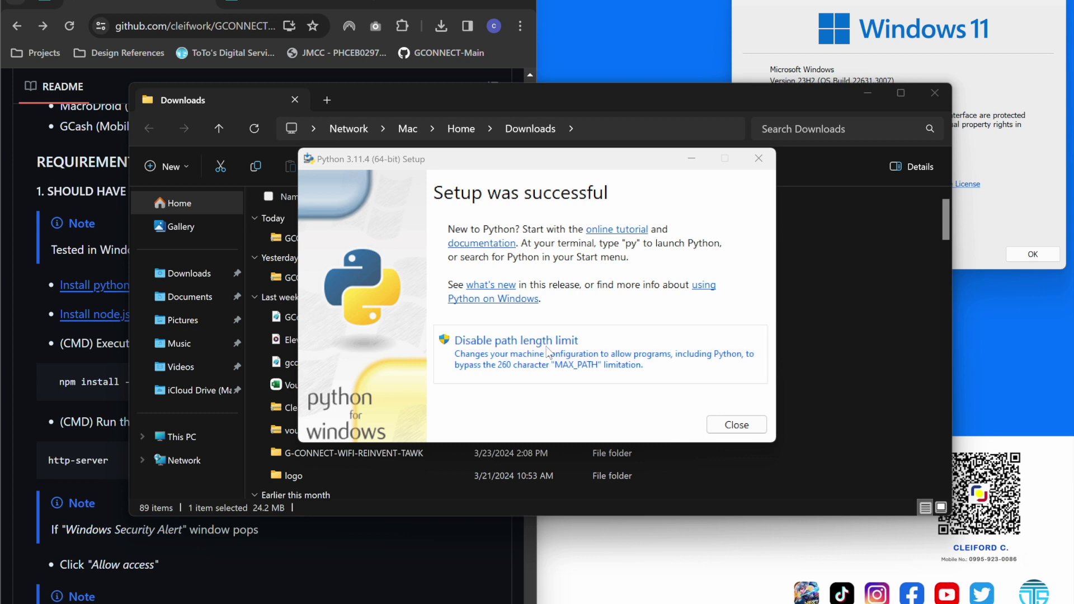
left_click(736, 424)
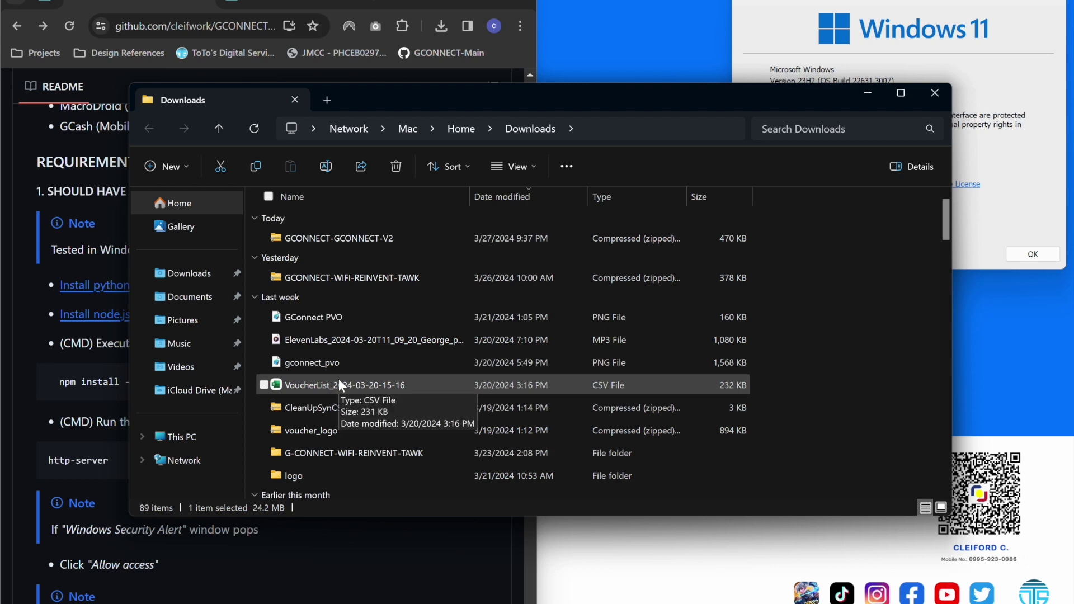
Start the node-v18.16.1-x64 installer from Downloads and accept its license agreement.
scroll(338, 378, "down", 2)
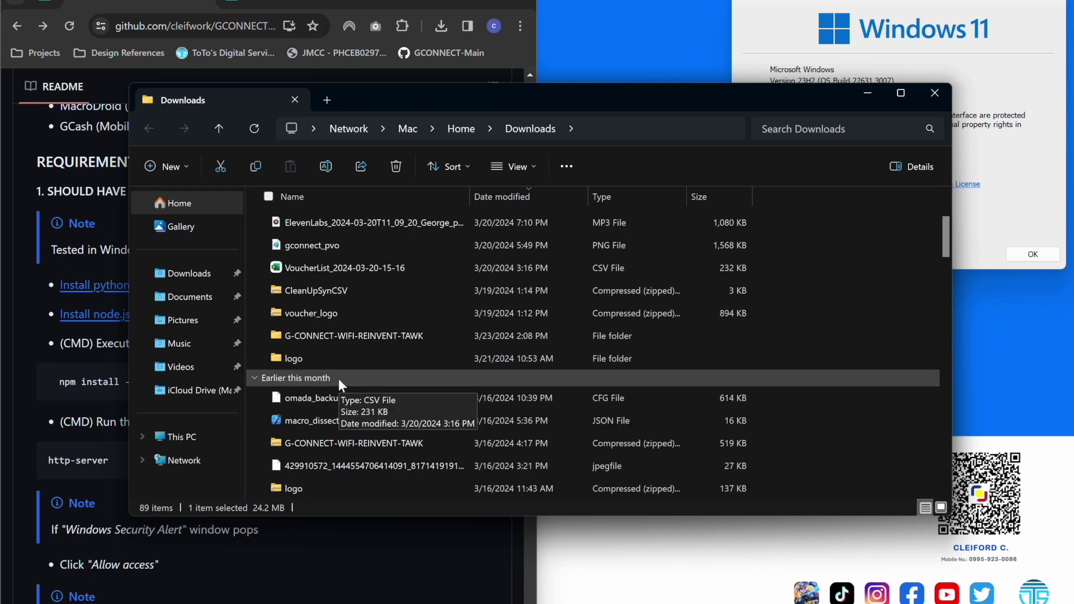
scroll(338, 378, "down", 10)
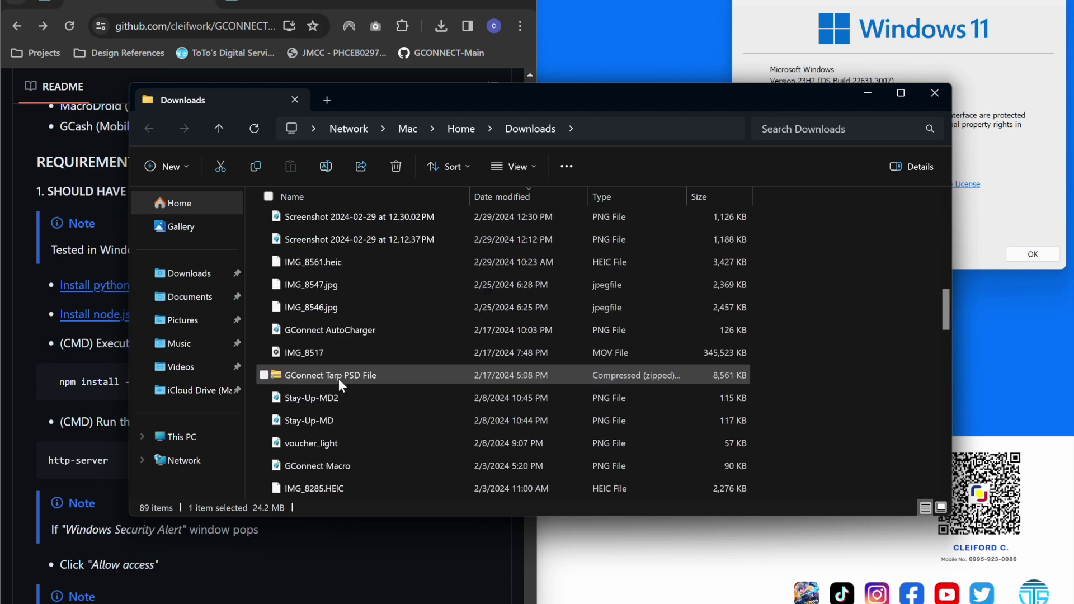
scroll(338, 378, "down", 10)
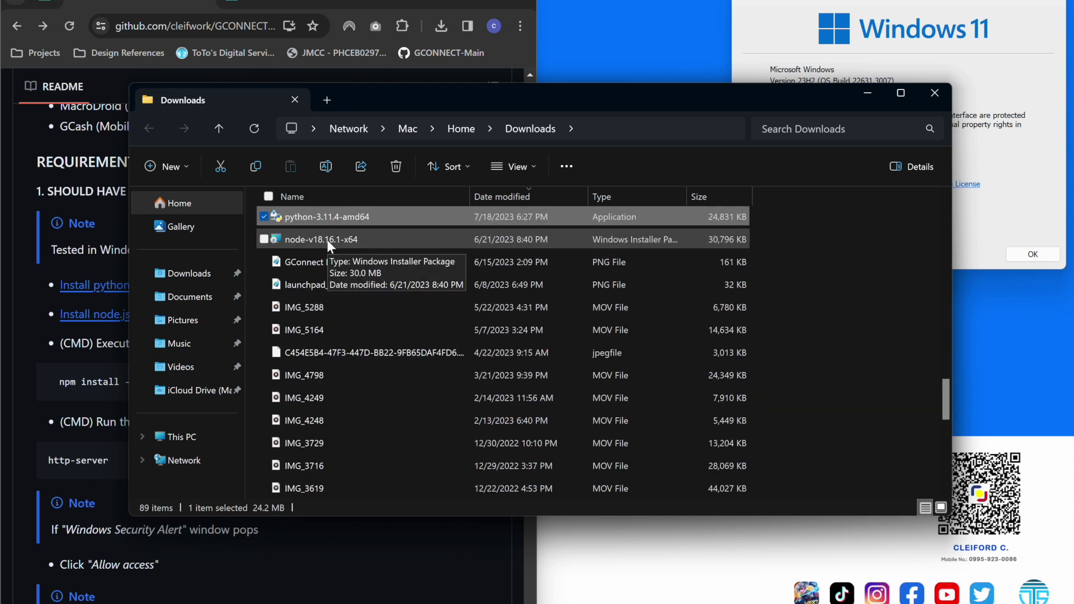
double_click(327, 240)
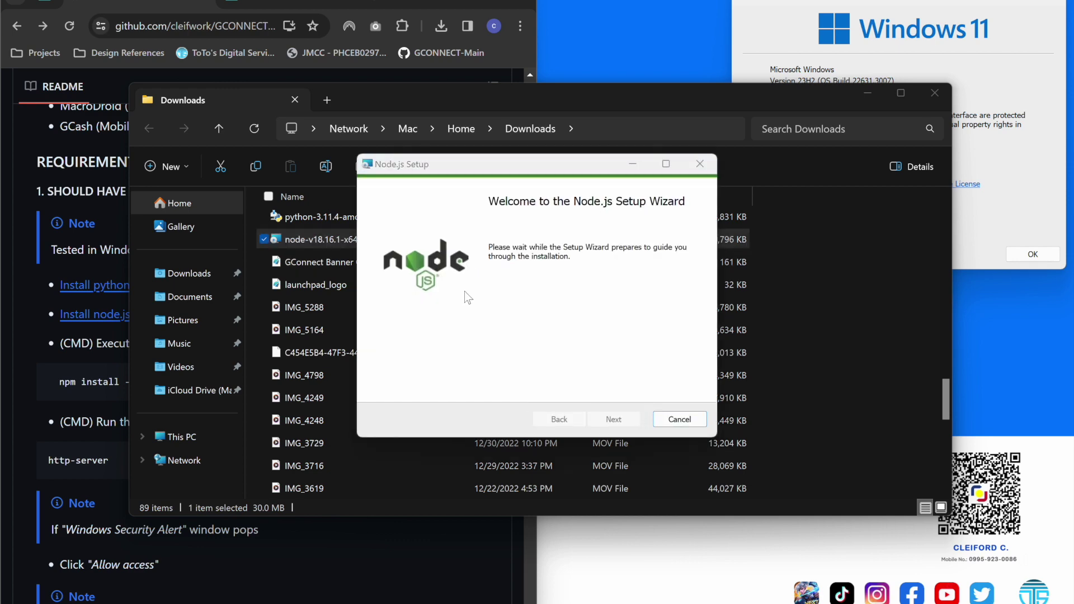
left_click(610, 420)
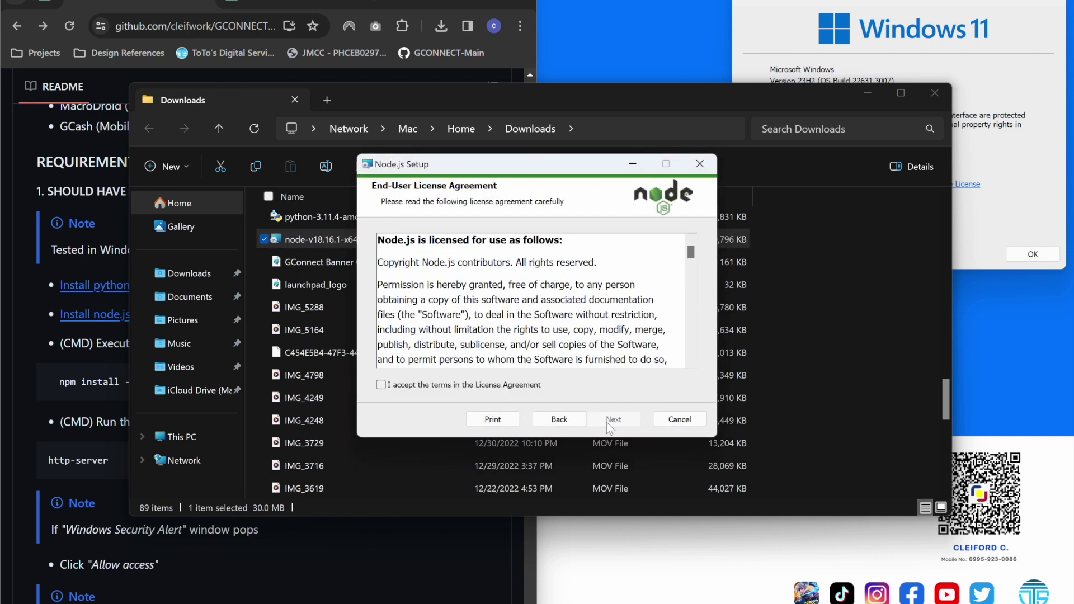
left_click(507, 385)
left_click(611, 420)
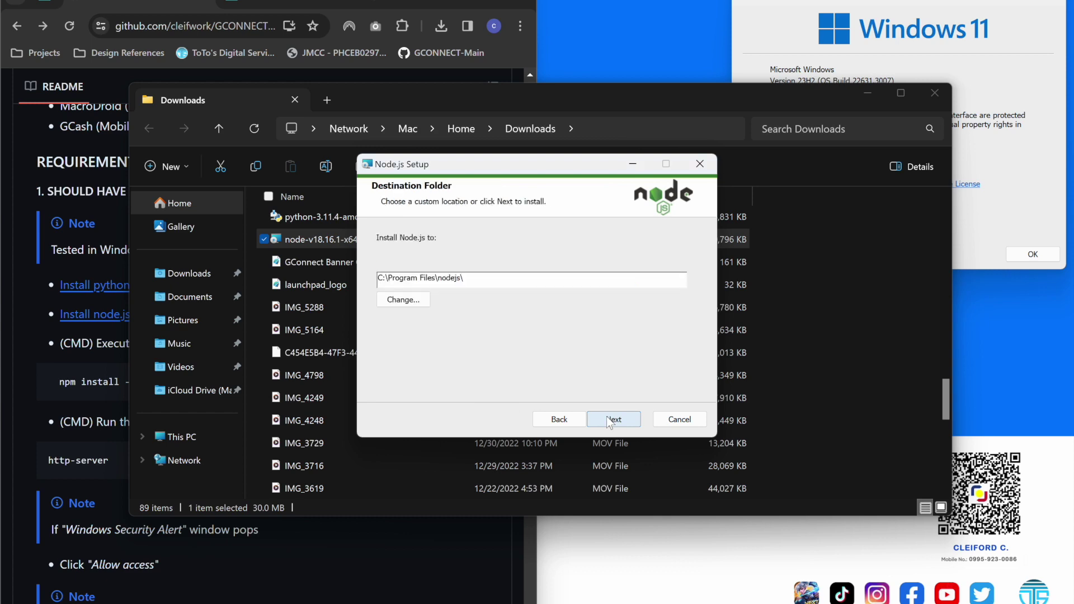
Install Node.js to C:\Program Files\nodejs\ without the native module tools, finish the setup wizard and minimize Downloads.
left_click(611, 420)
left_click(632, 419)
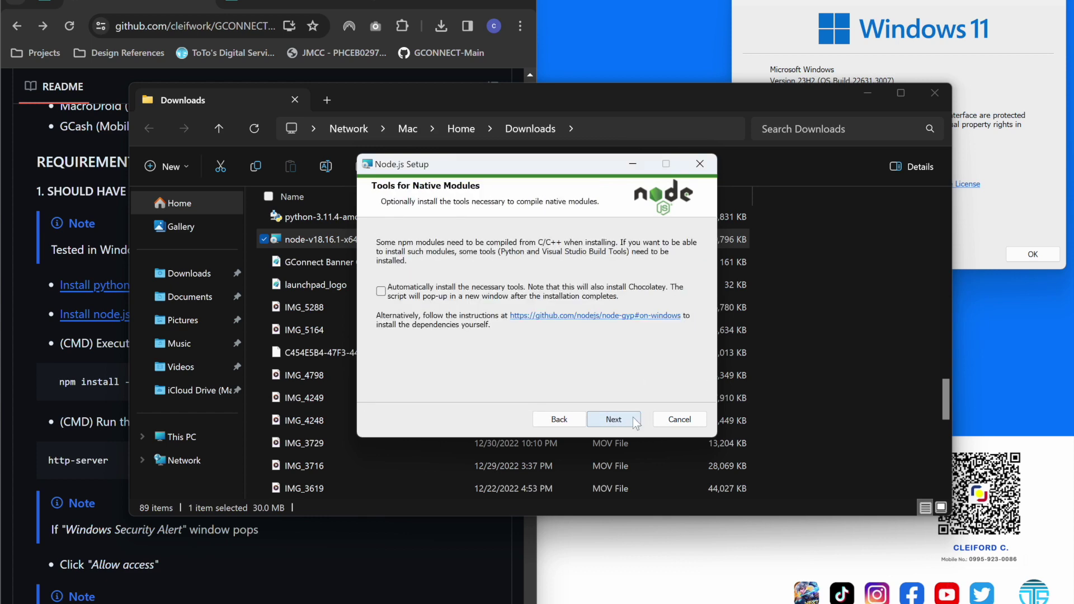
left_click(633, 417)
left_click(632, 418)
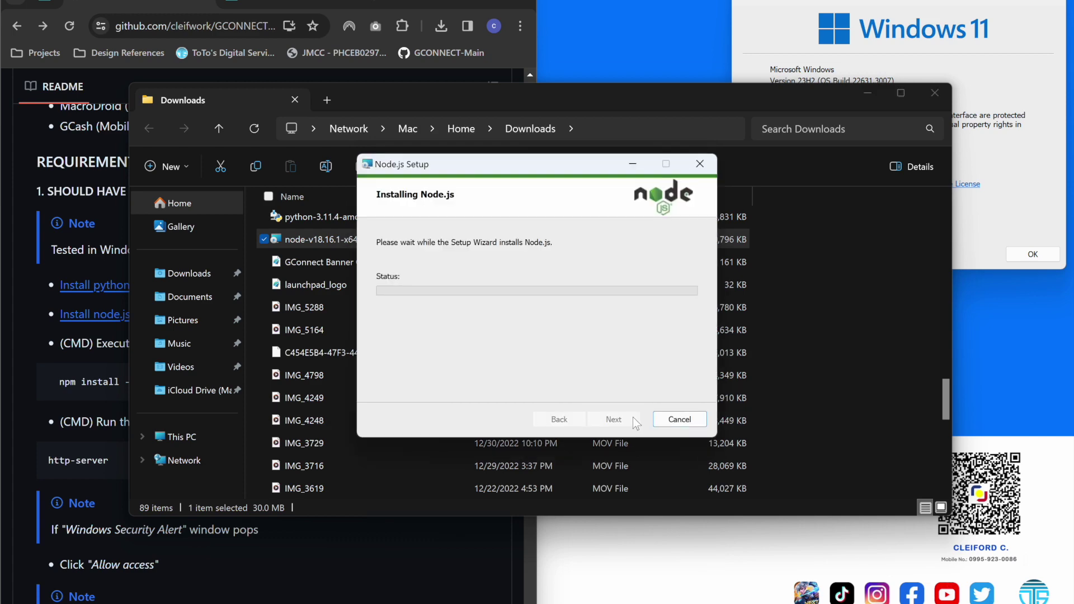
left_click(509, 421)
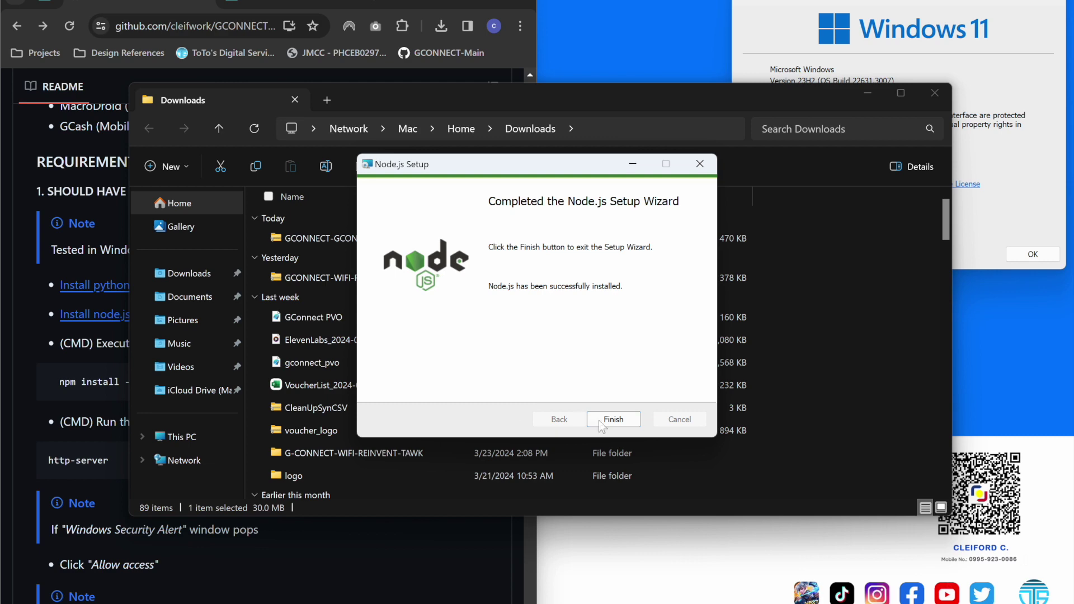
left_click(610, 419)
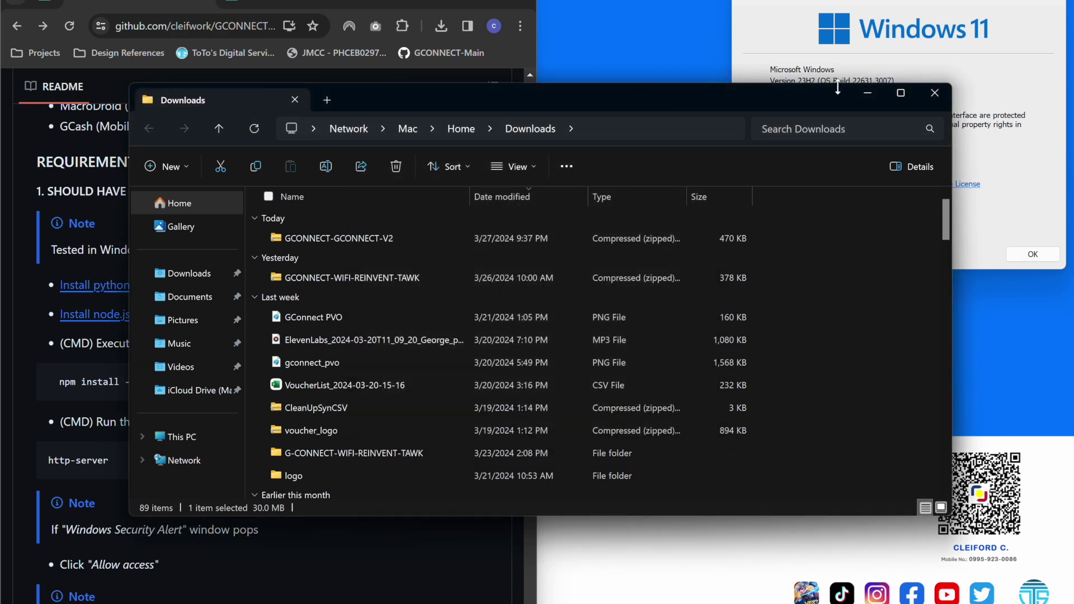
left_click(867, 92)
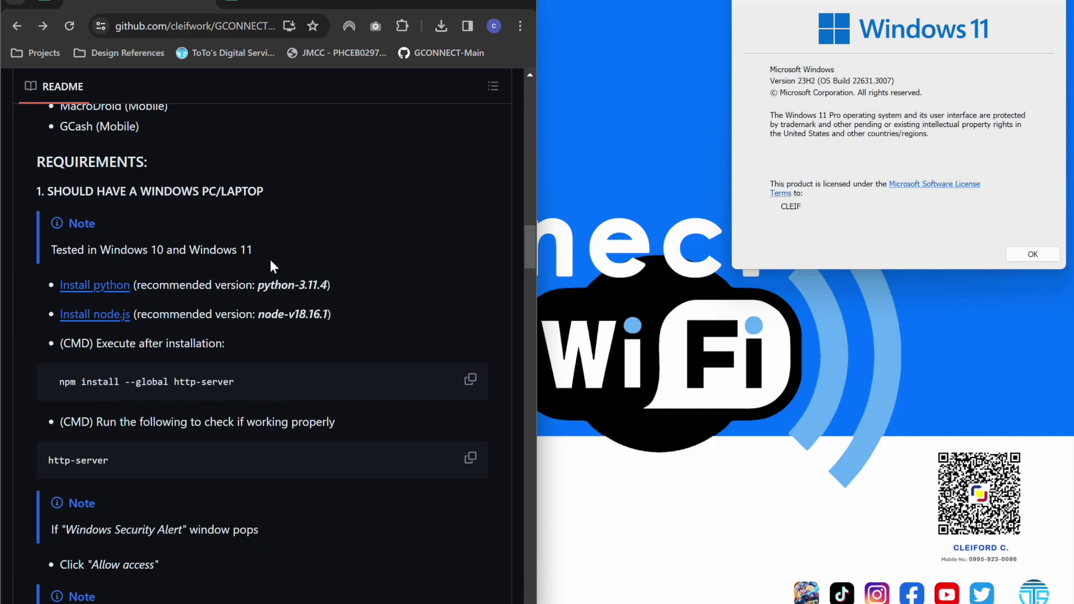
Copy the npm install --global http-server command from the README's requirements.
scroll(155, 331, "down", 1)
triple_click(152, 352)
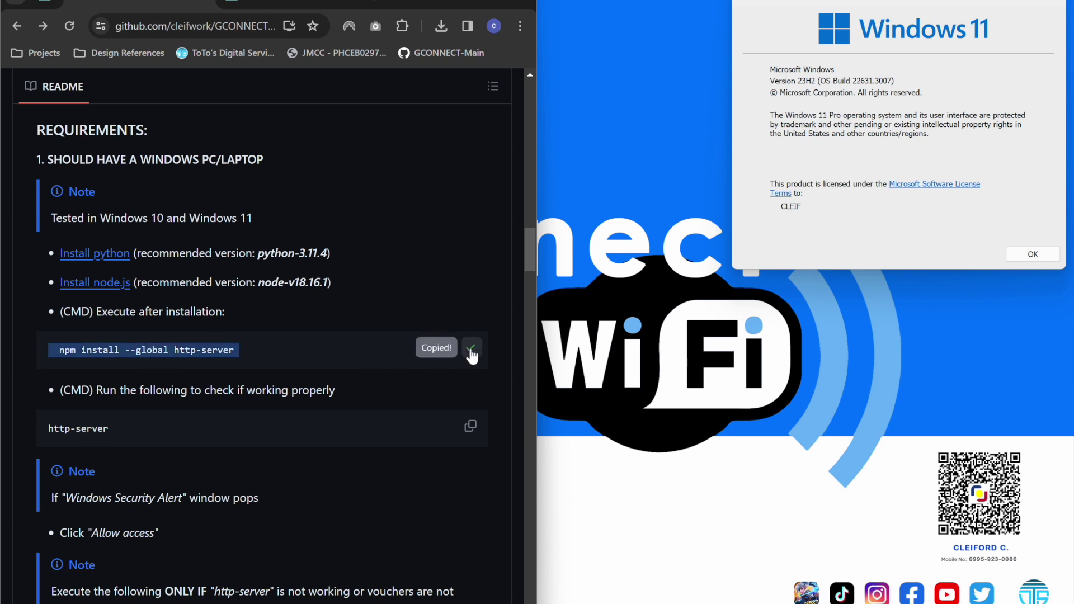
key("super+r")
type("cmd")
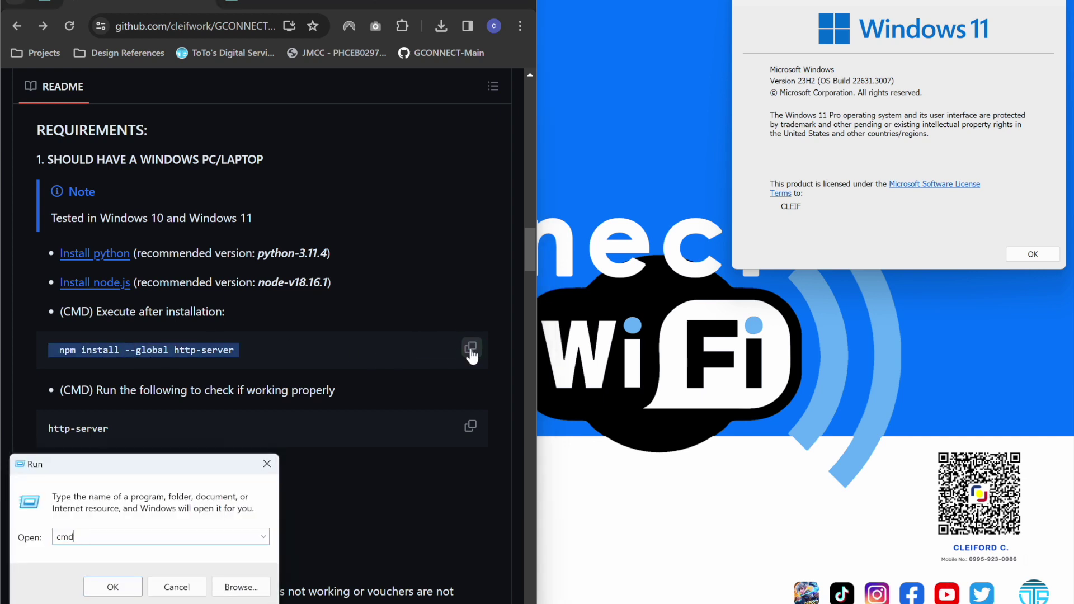
key("Escape")
Open Command Prompt as administrator, allowing the device changes, and place its window beside the README.
key("super+s")
type("cmd")
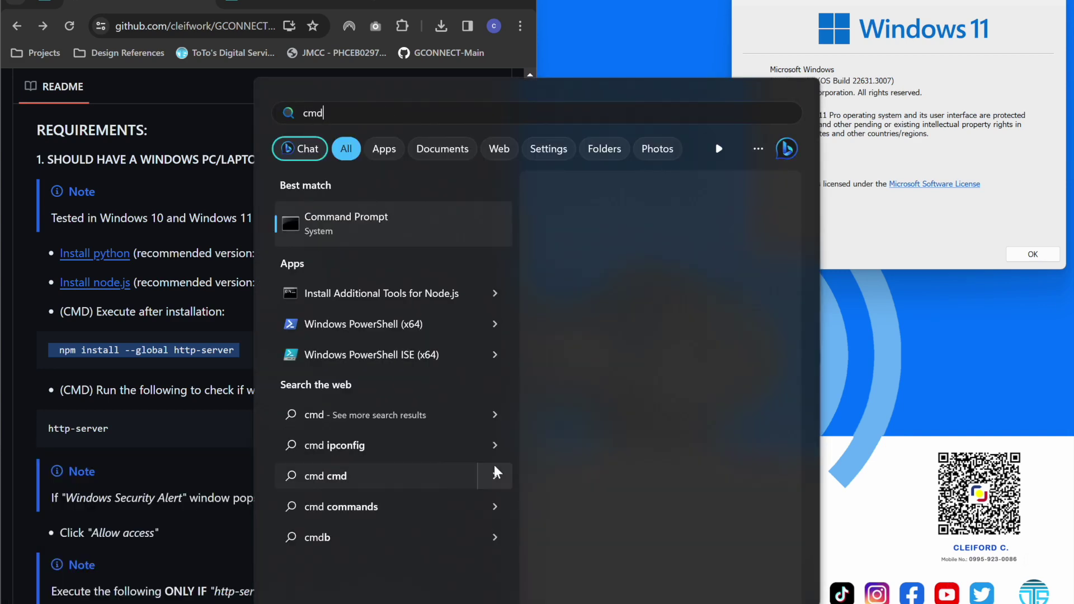
right_click(376, 218)
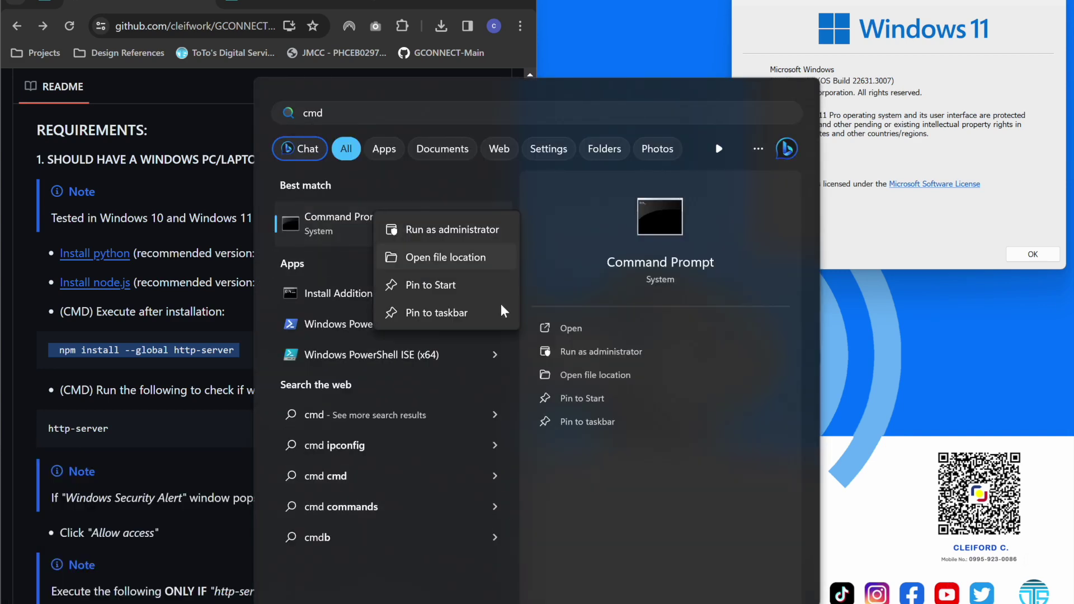
left_click(582, 357)
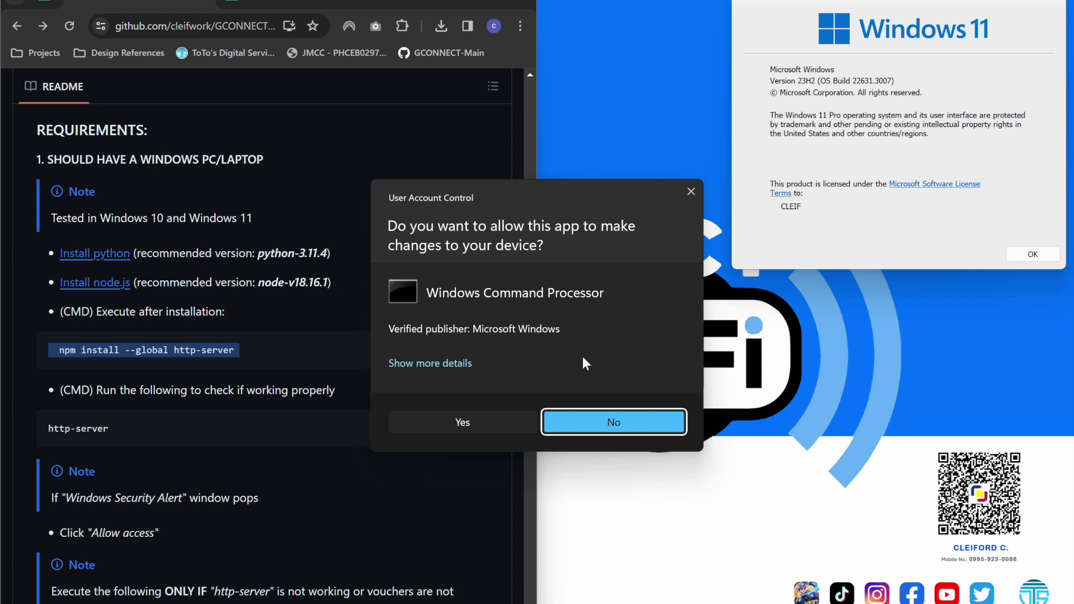
left_click(476, 424)
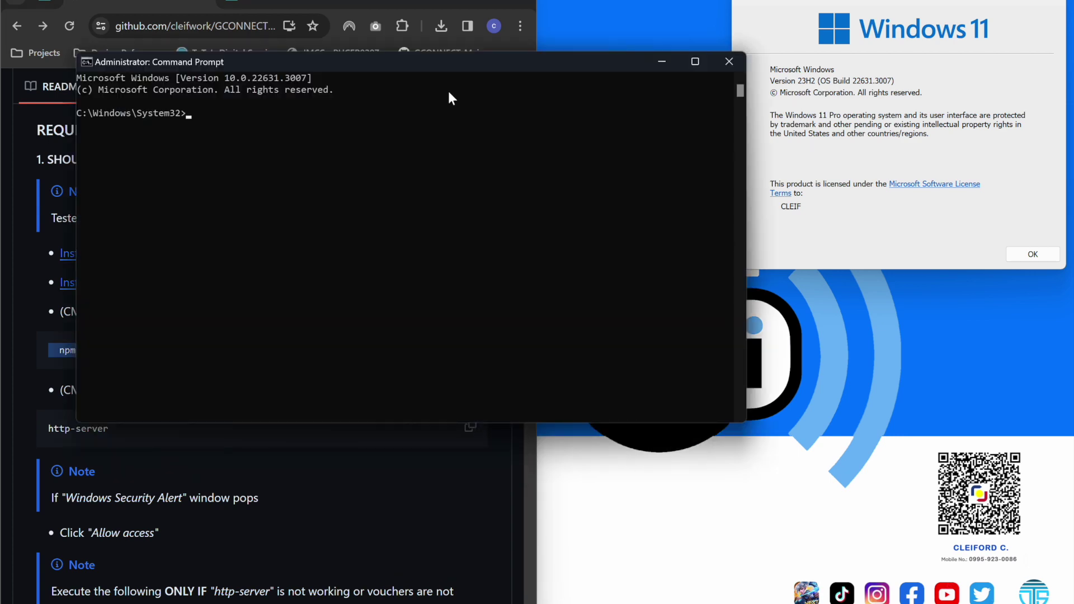
left_click_drag(427, 61, 750, 227)
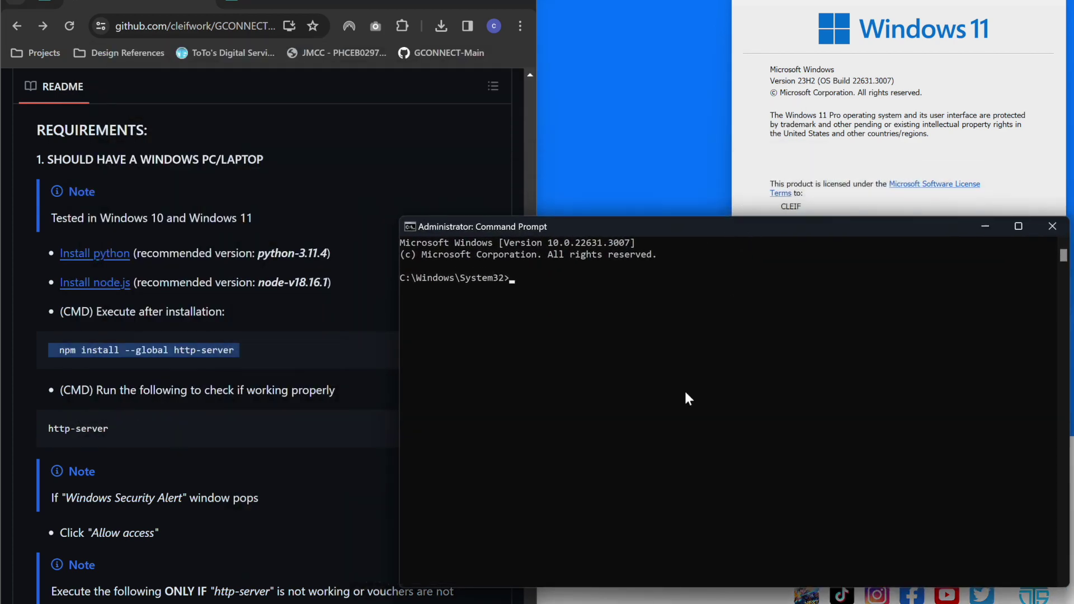
Run npm install --global http-server in the Command Prompt, without the pasted leading spaces.
key("ctrl+v")
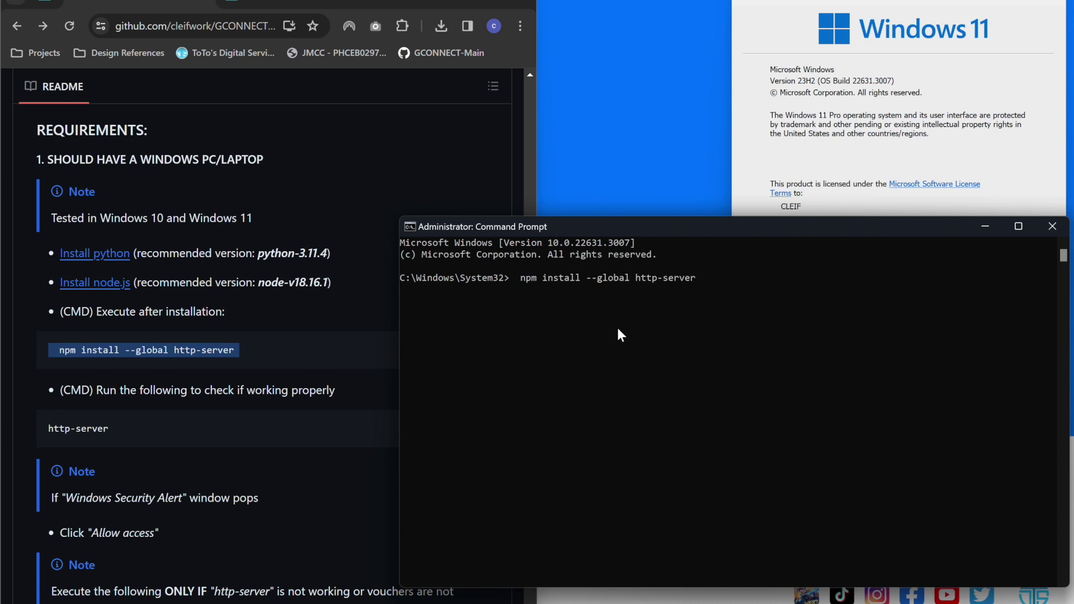
key("BackSpace")
key("BackSpace")
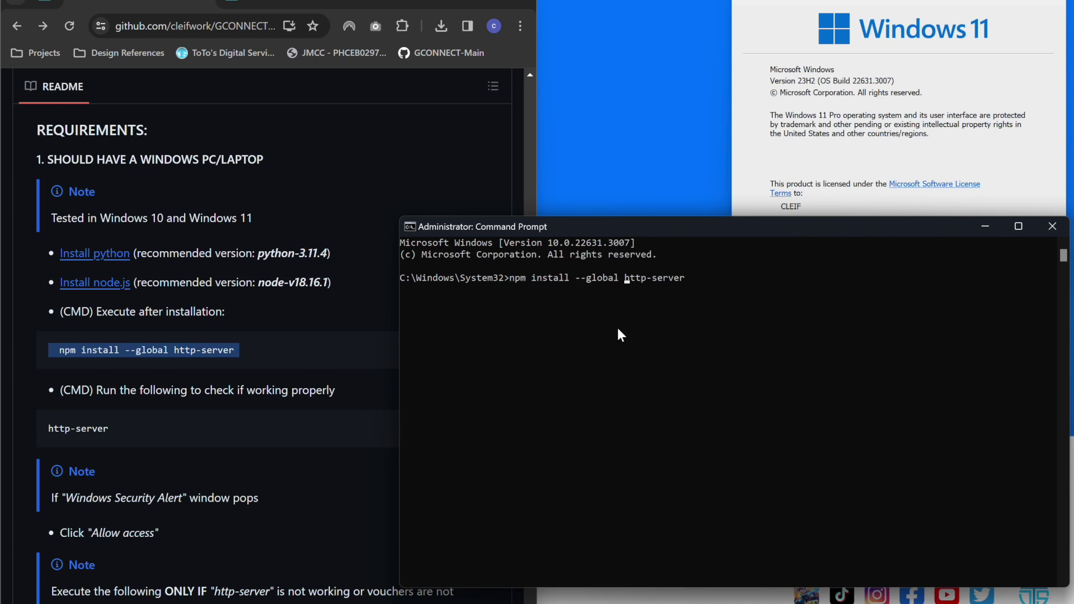
key("Return")
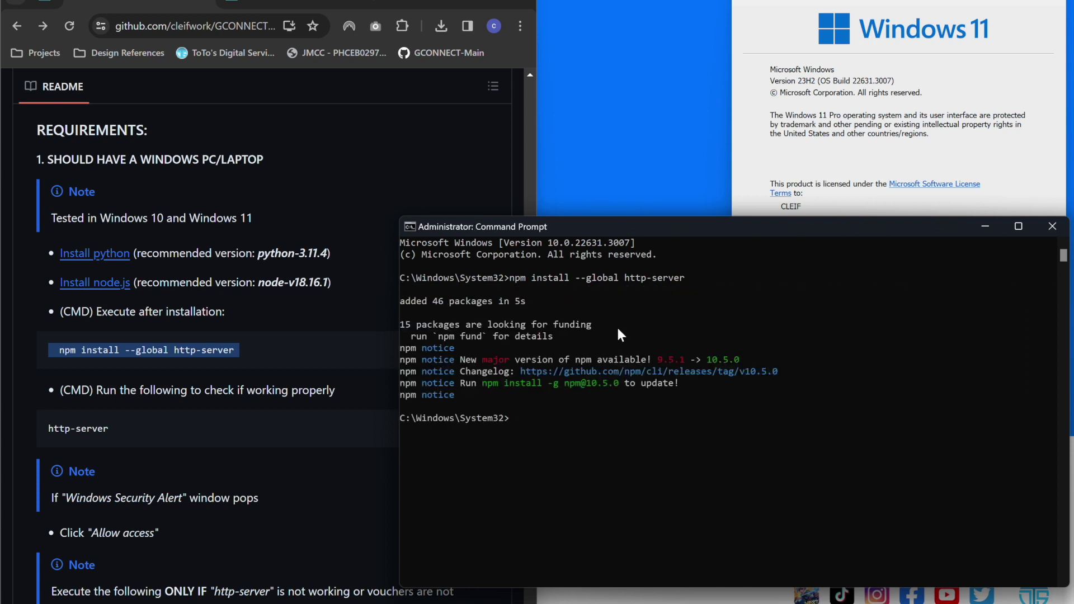
Test-run http-server, allow Node.js network access, then stop the server and minimize the Command Prompt.
type("httop")
key("BackSpace")
key("BackSpace")
type("p-server")
key("Return")
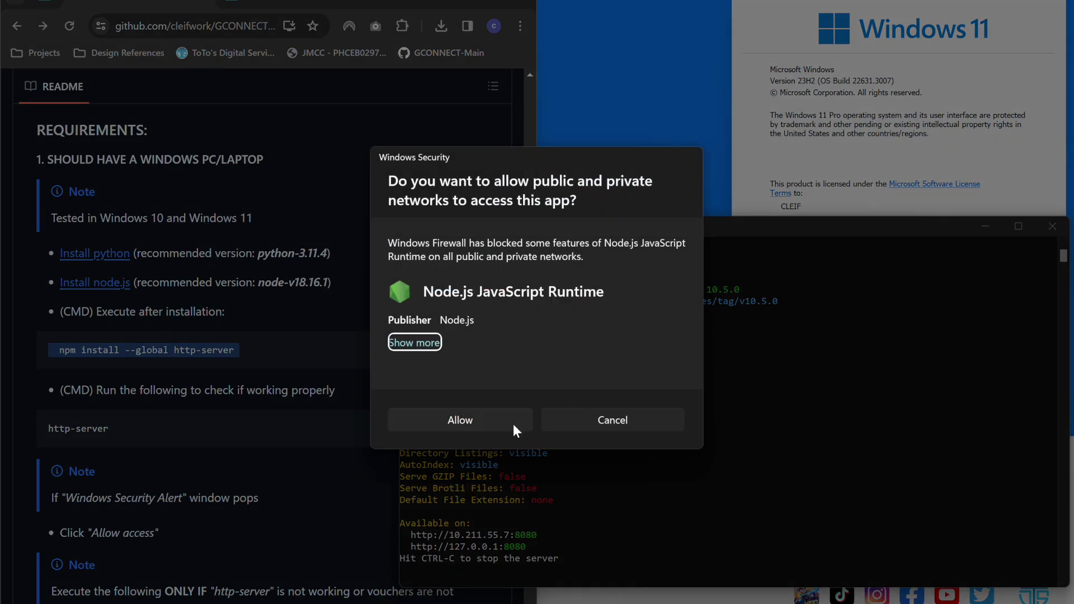
left_click(498, 420)
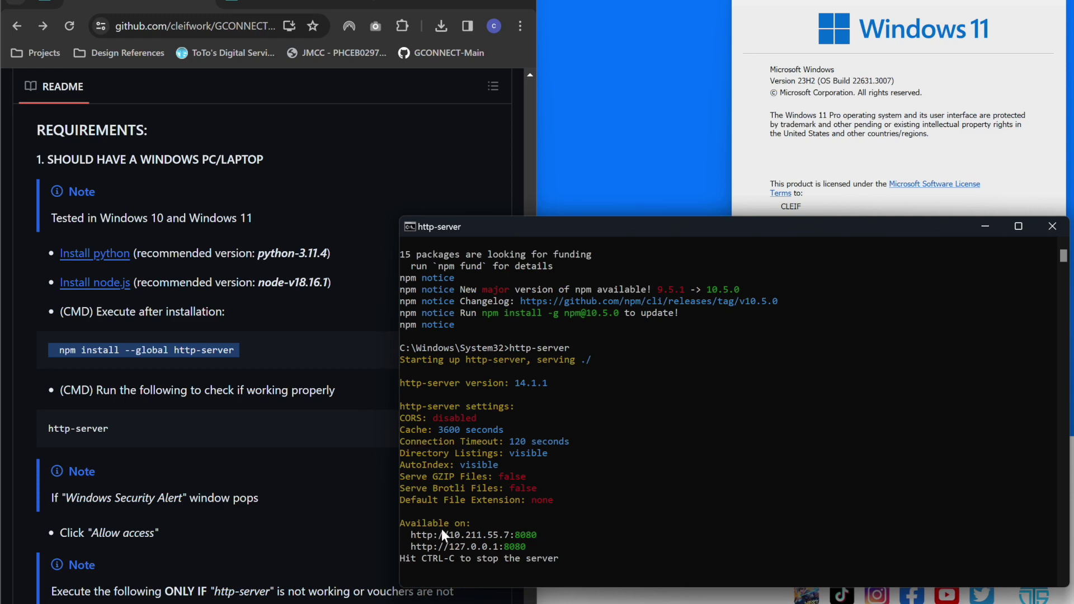
key("ctrl+c")
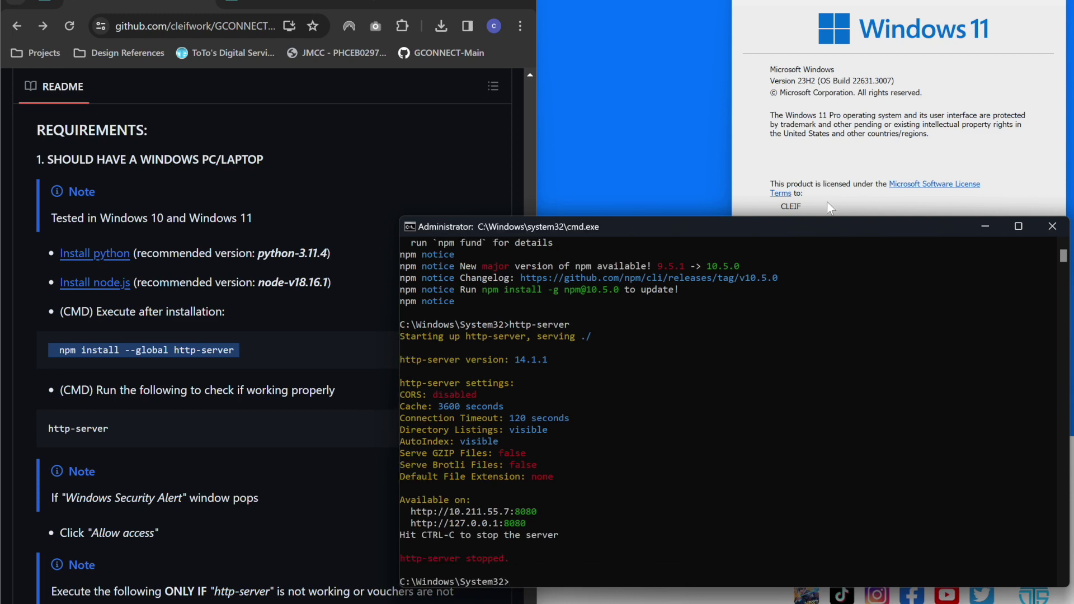
left_click(980, 225)
Read the README's http-server troubleshooting notes and copy the block of pip install commands for the required libraries.
scroll(156, 328, "down", 1)
scroll(156, 328, "down", 5)
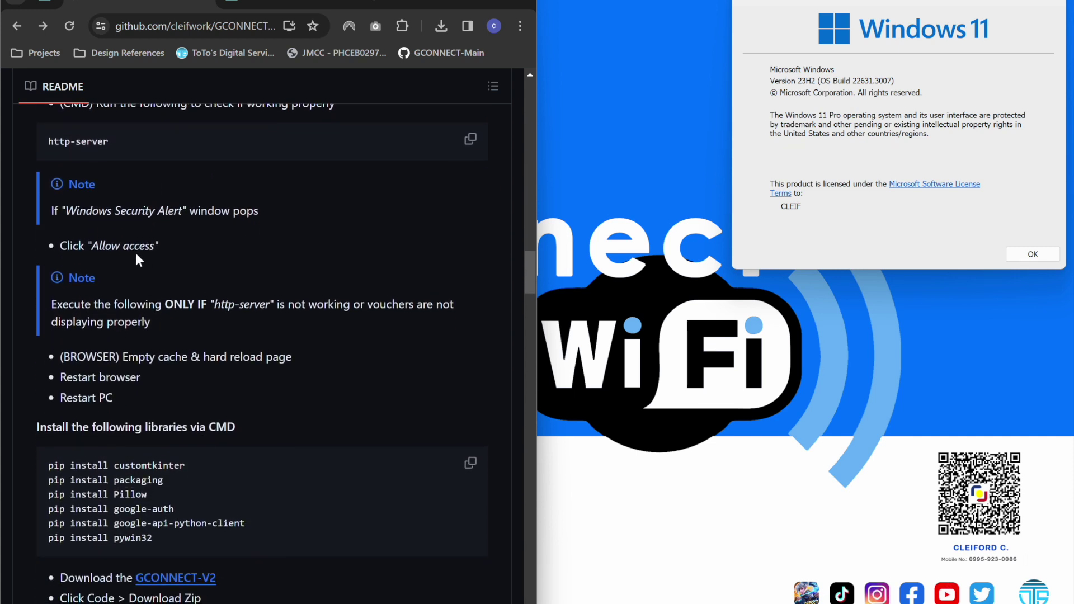
scroll(162, 327, "down", 2)
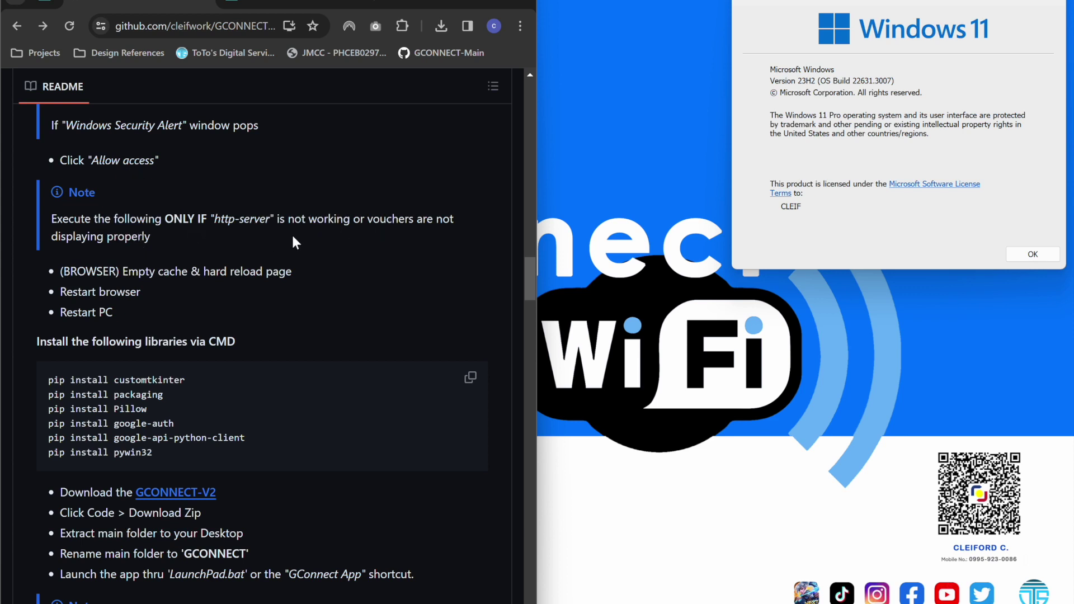
scroll(224, 268, "down", 1)
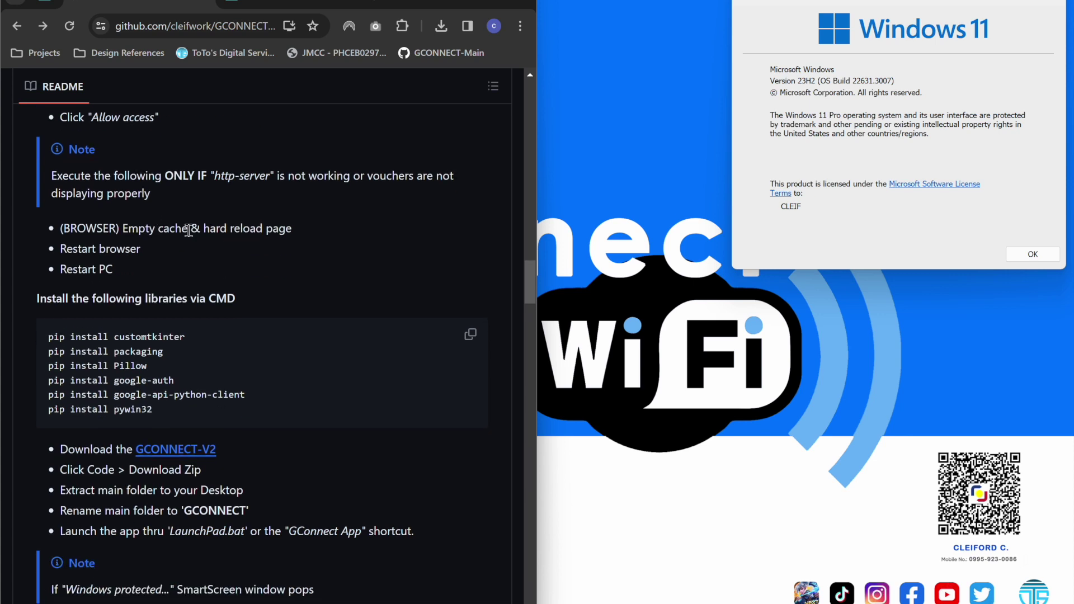
scroll(189, 230, "down", 1)
scroll(188, 235, "down", 1)
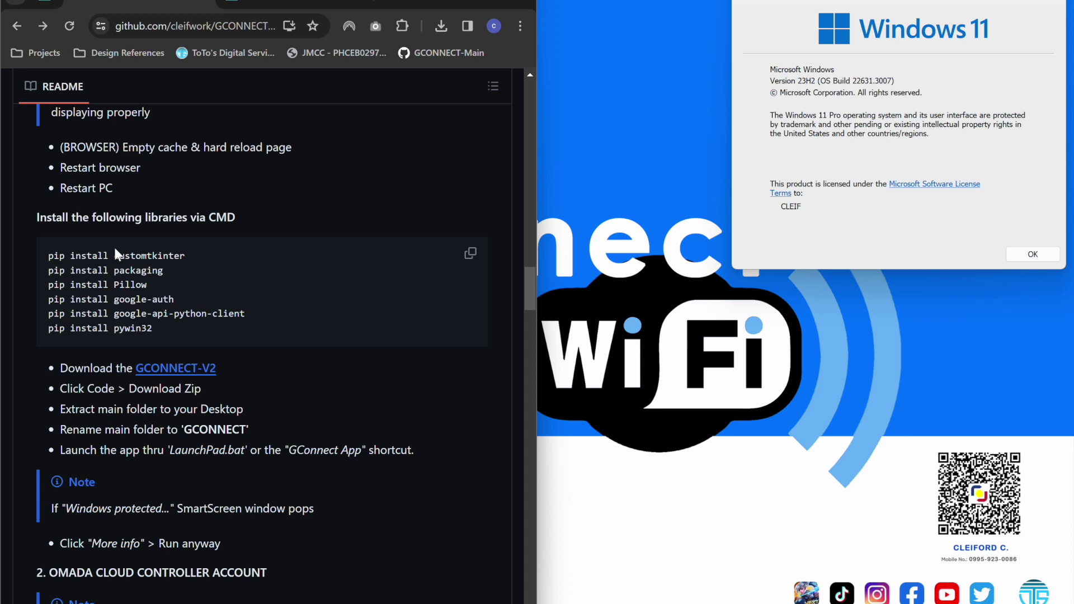
left_click(470, 254)
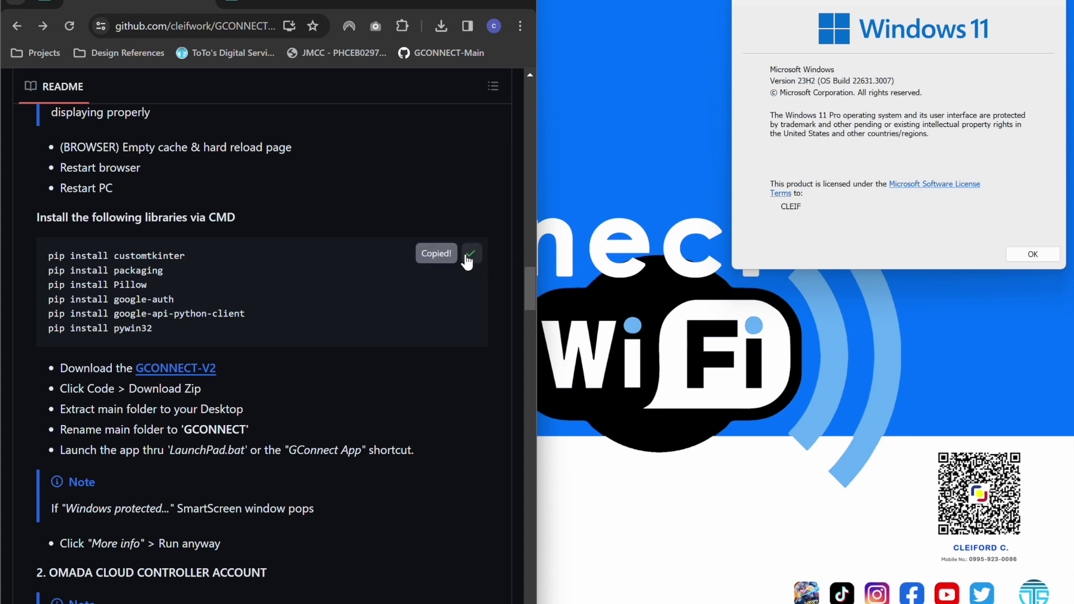
Run the copied pip commands in the administrator Command Prompt to install customtkinter, packaging, Pillow, google-auth, google-api-python-client and pywin32.
left_click(682, 602)
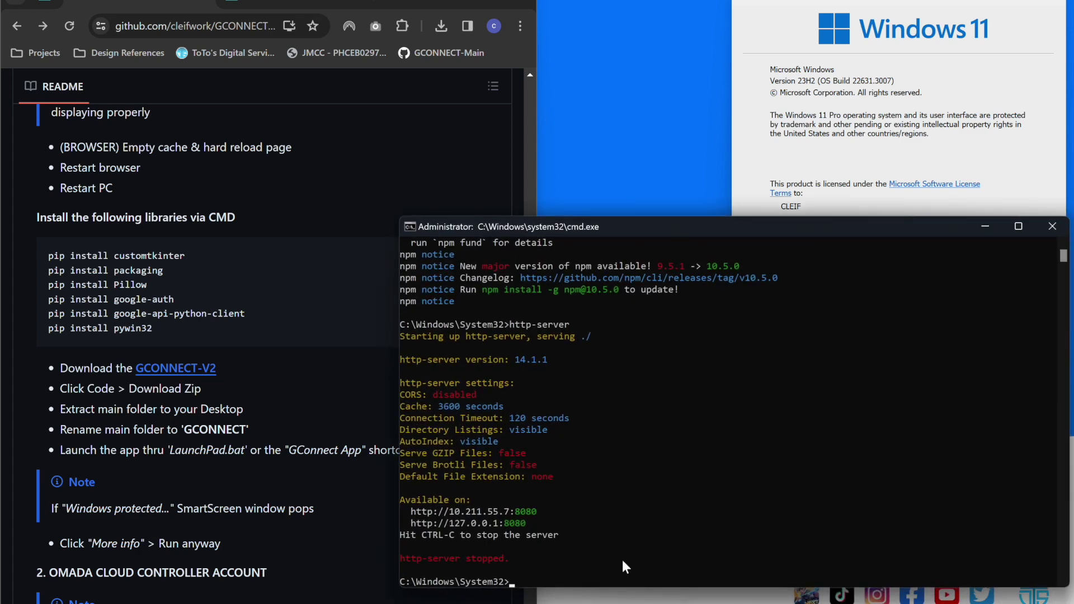
key("ctrl+v")
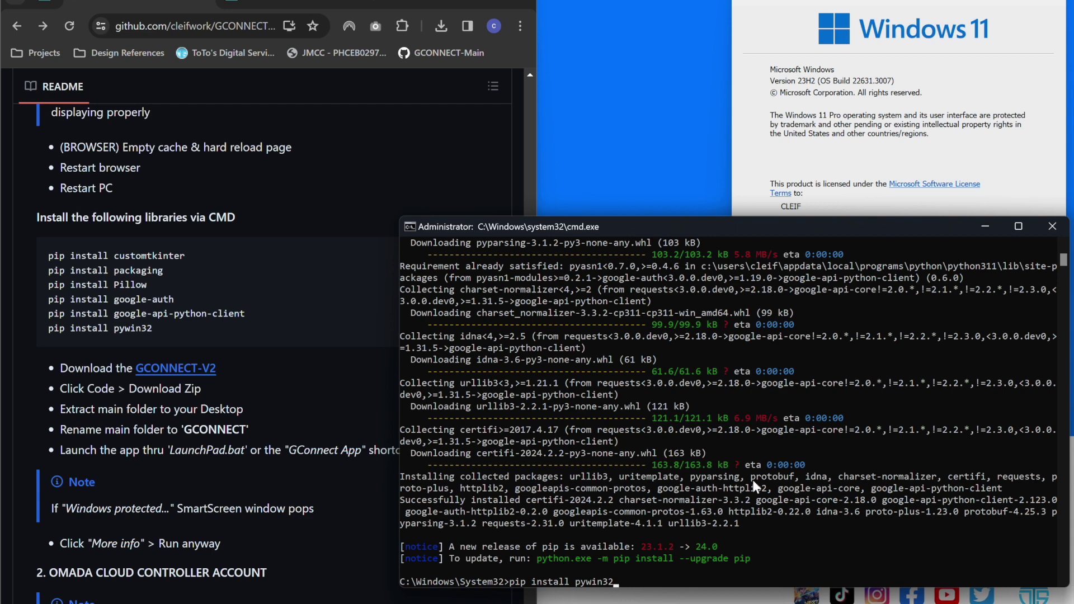
key("Return")
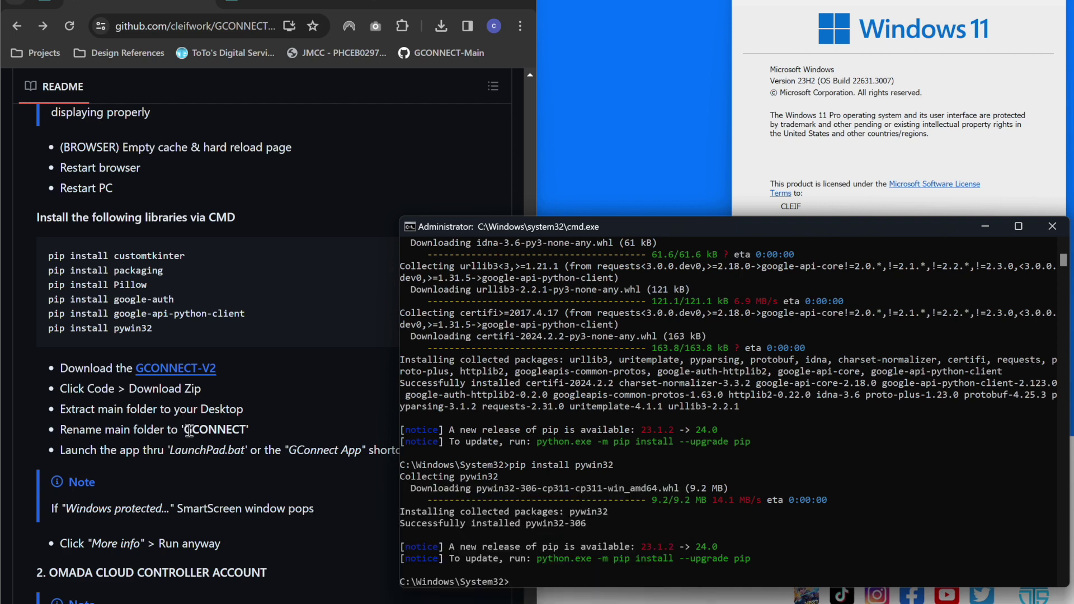
Minimize the Command Prompt, check the README's app launch instructions and bring up the Desktop folder window.
scroll(190, 429, "down", 2)
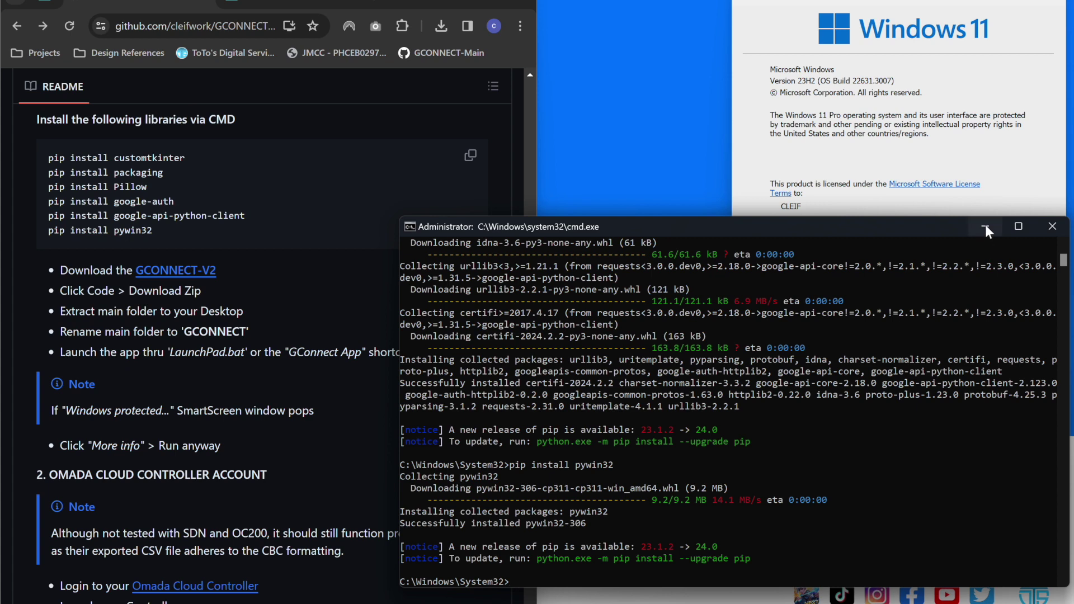
left_click(985, 225)
scroll(201, 404, "down", 1)
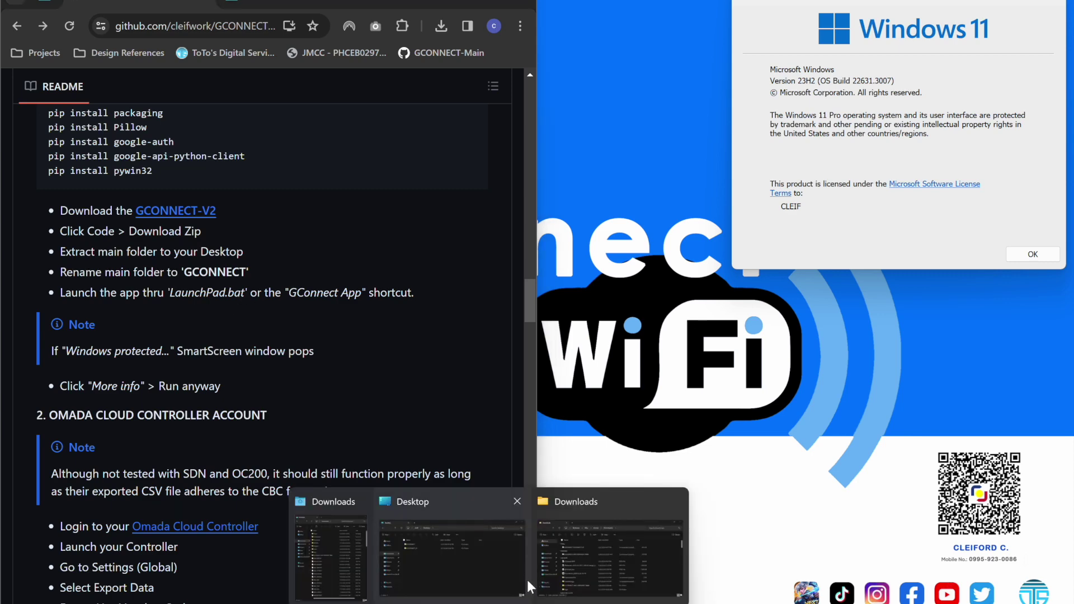
left_click(480, 581)
left_click(479, 582)
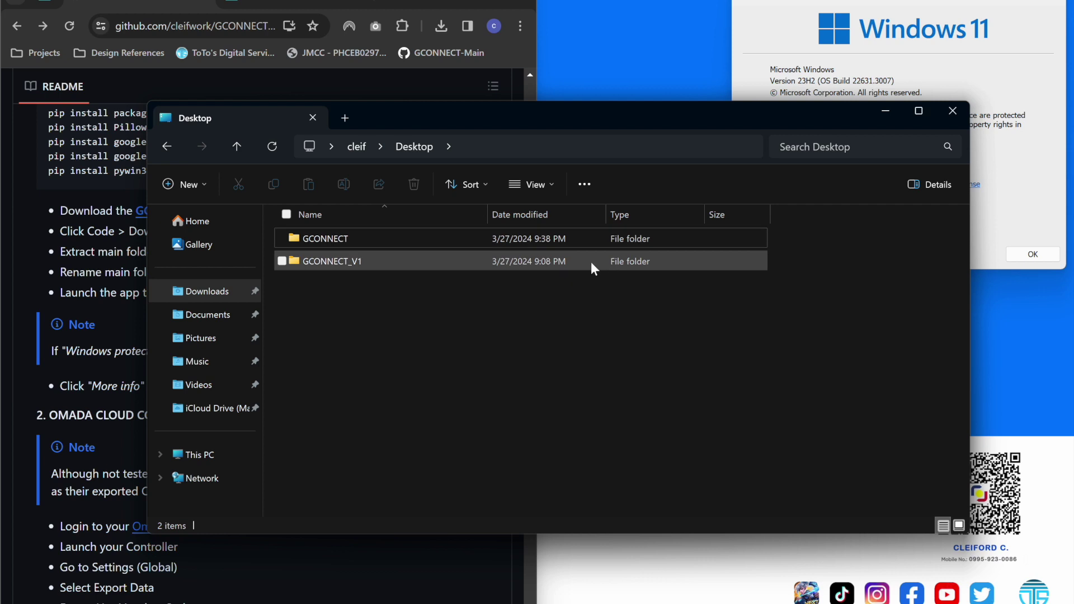
Launch the app from the GCONNECT folder with the LaunchPad batch file, move its window aside and minimize the folder window.
double_click(331, 239)
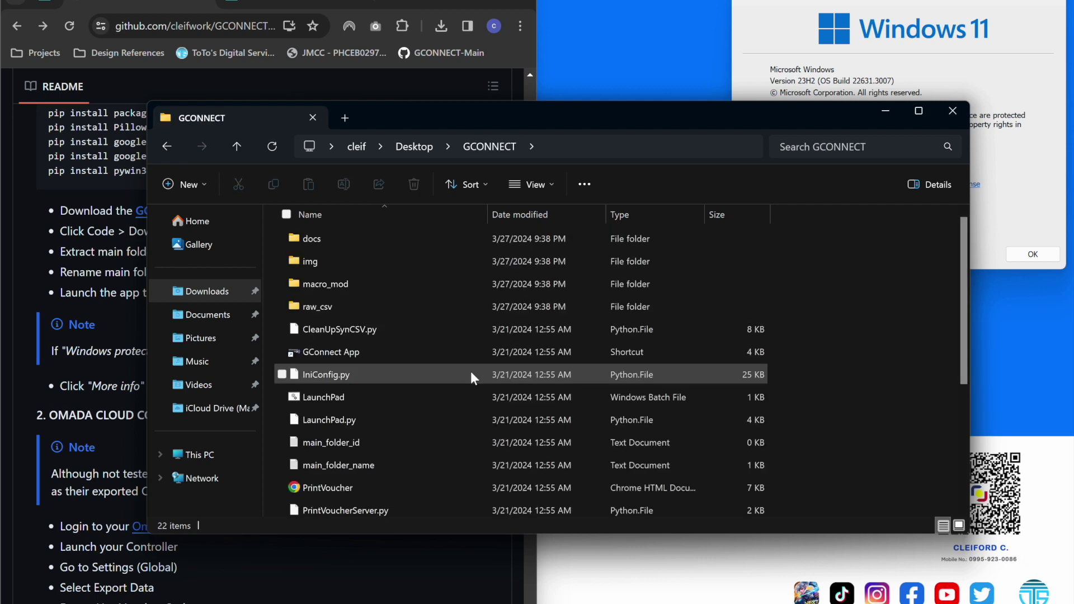
left_click(320, 398)
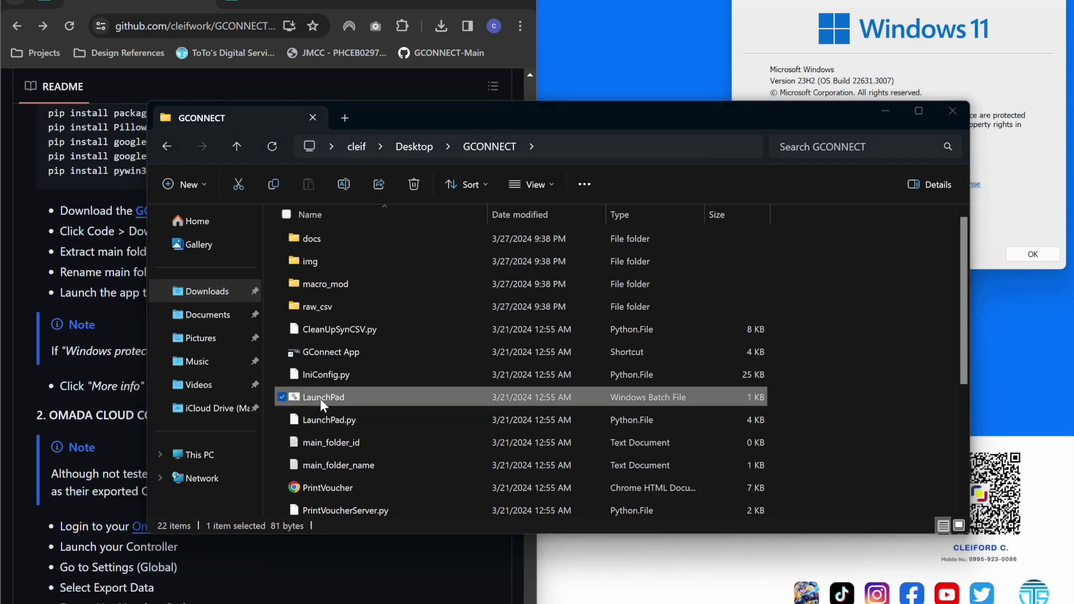
double_click(320, 399)
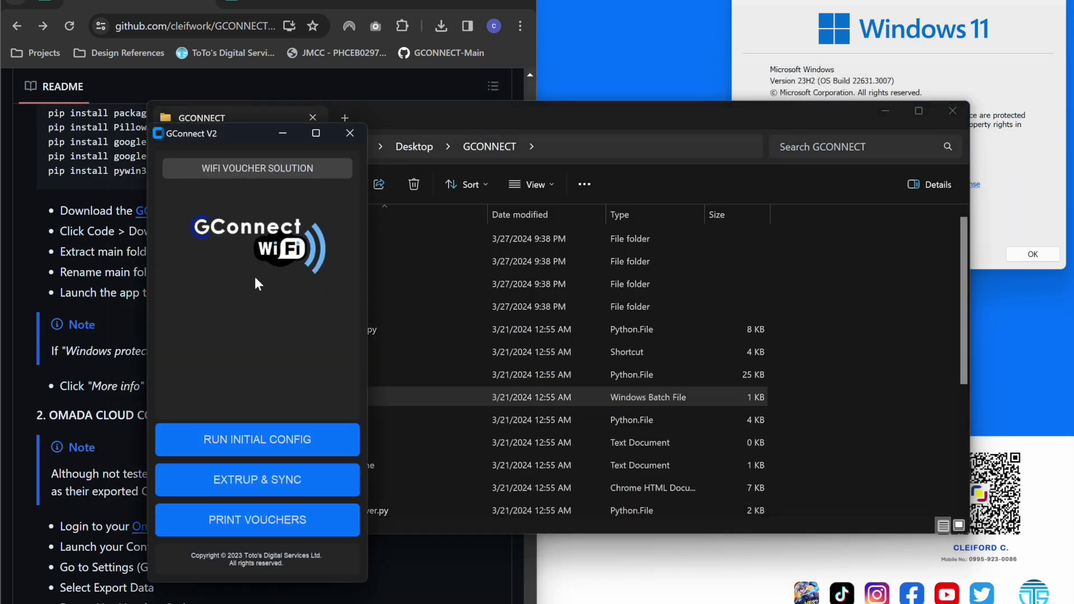
left_click_drag(246, 134, 935, 138)
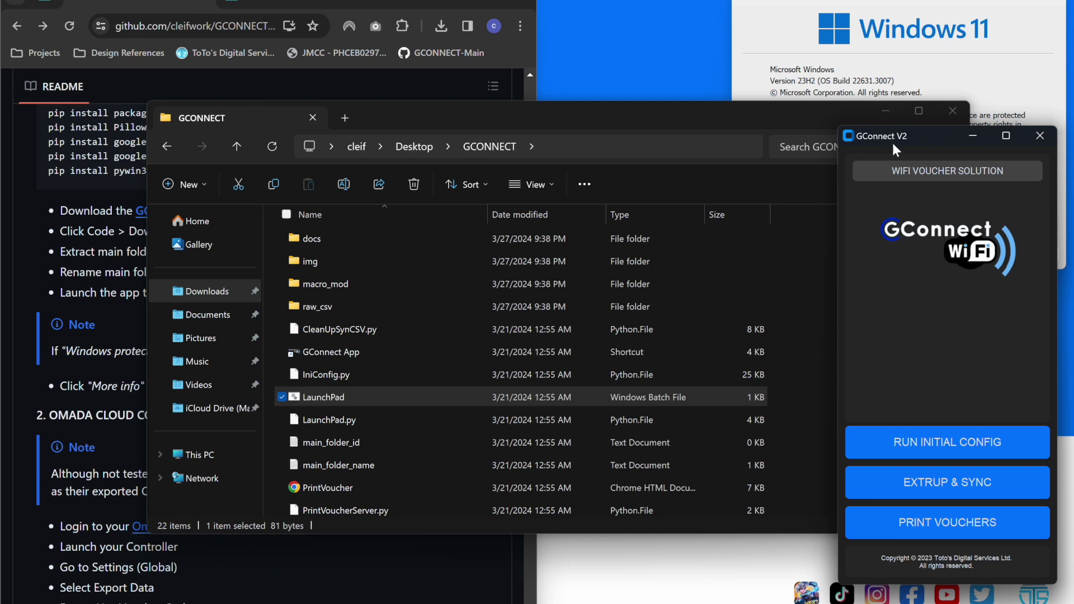
left_click(883, 111)
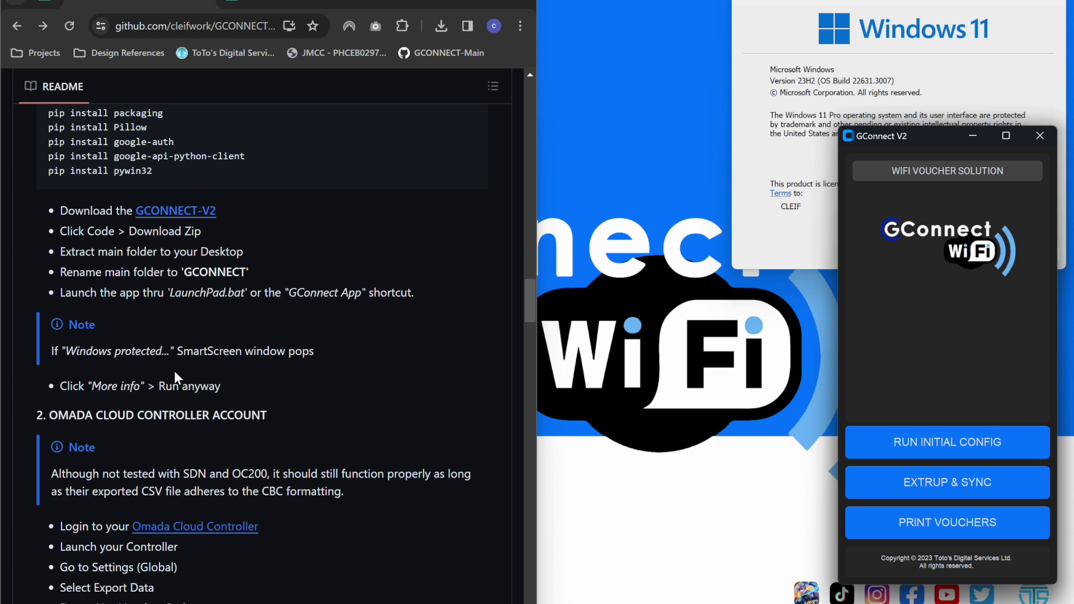
Read the README's sections on the Omada Cloud Controller account, the Google account and GCONNECT initialization.
scroll(174, 369, "down", 1)
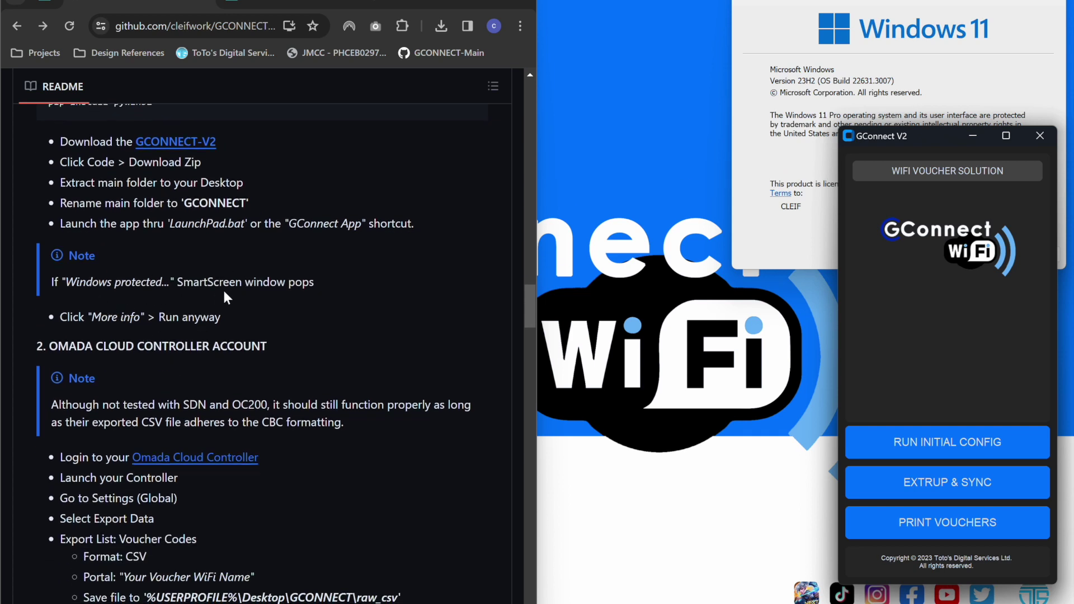
scroll(221, 308, "down", 1)
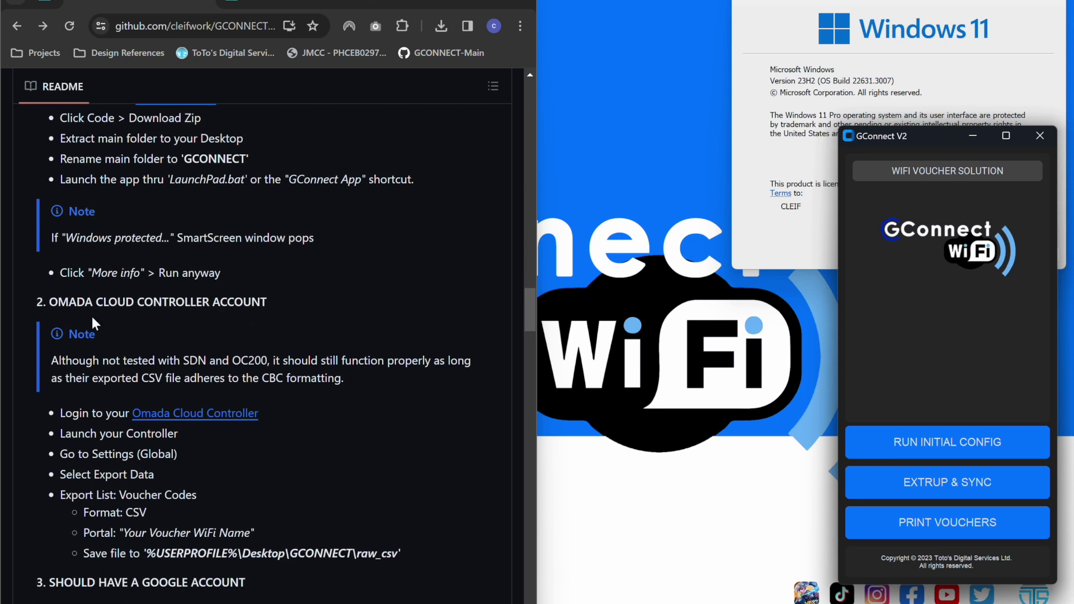
scroll(93, 319, "down", 1)
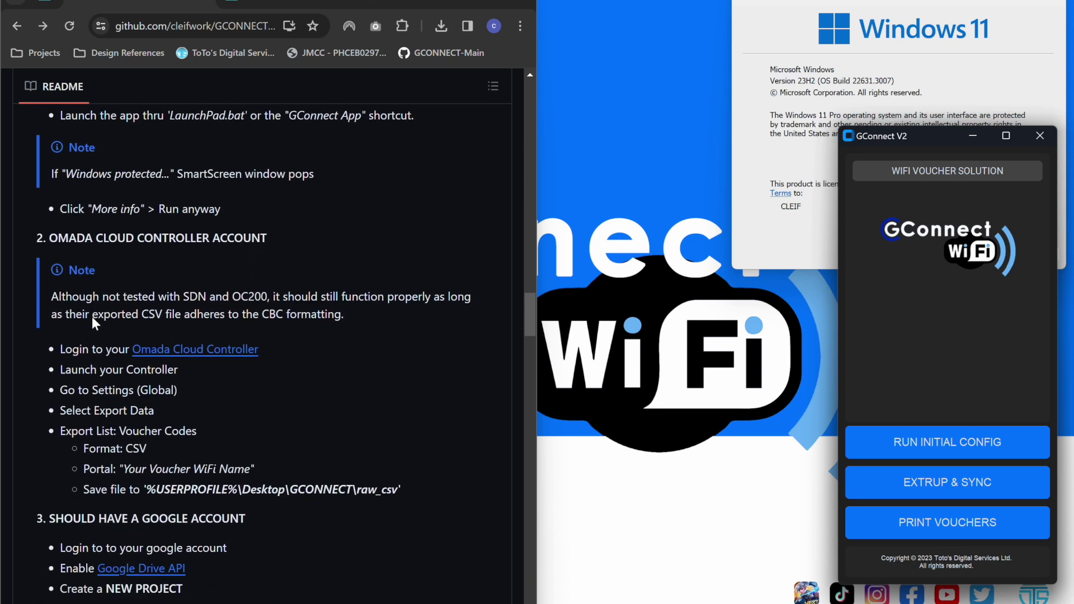
scroll(169, 350, "down", 1)
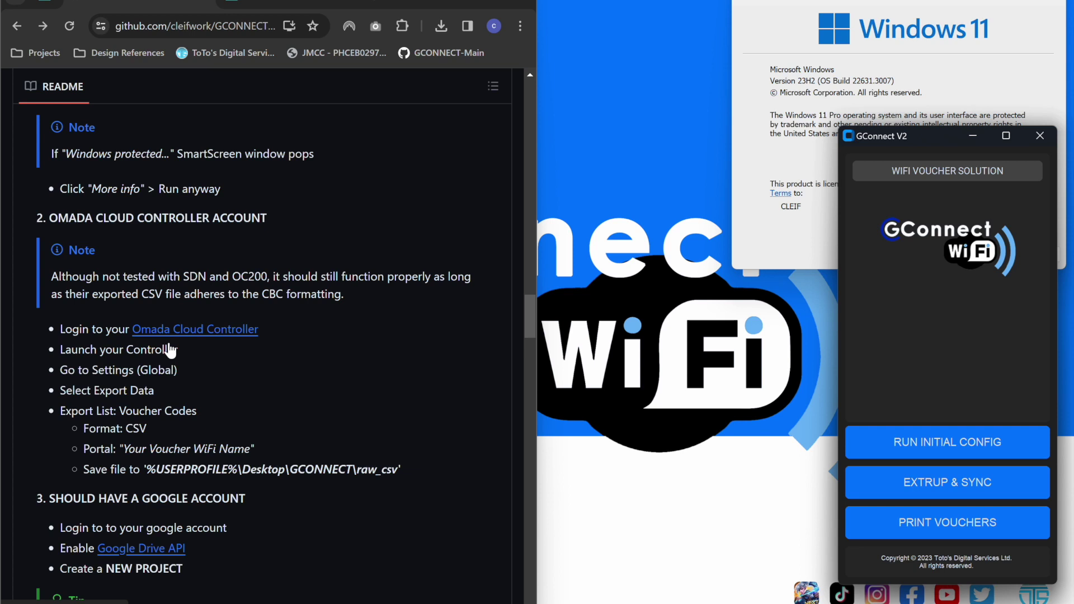
scroll(170, 350, "up", 2)
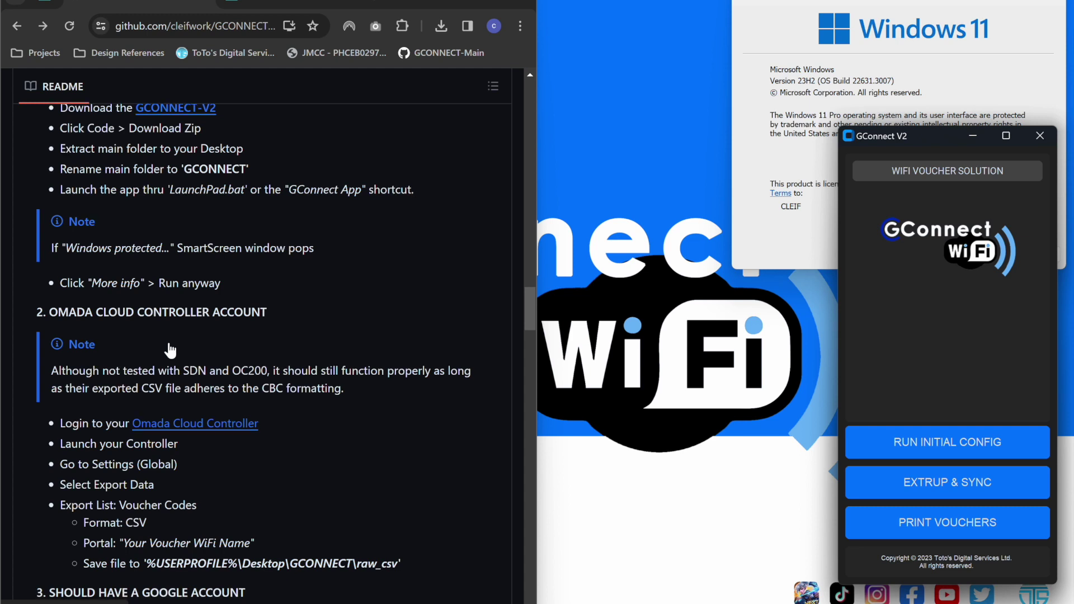
scroll(170, 351, "down", 1)
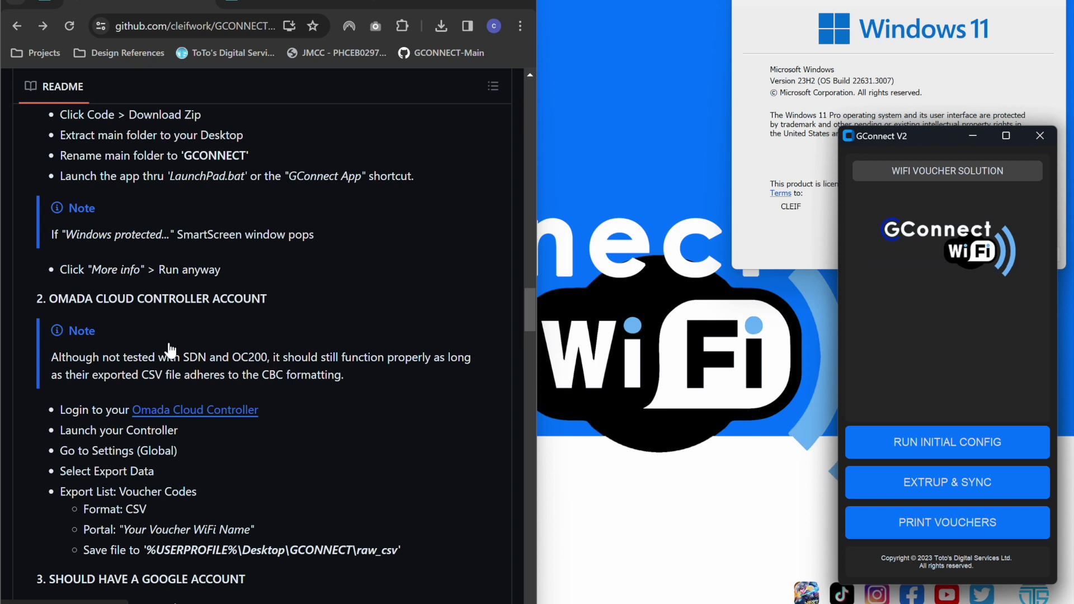
scroll(170, 351, "down", 5)
scroll(170, 351, "up", 3)
scroll(171, 350, "up", 1)
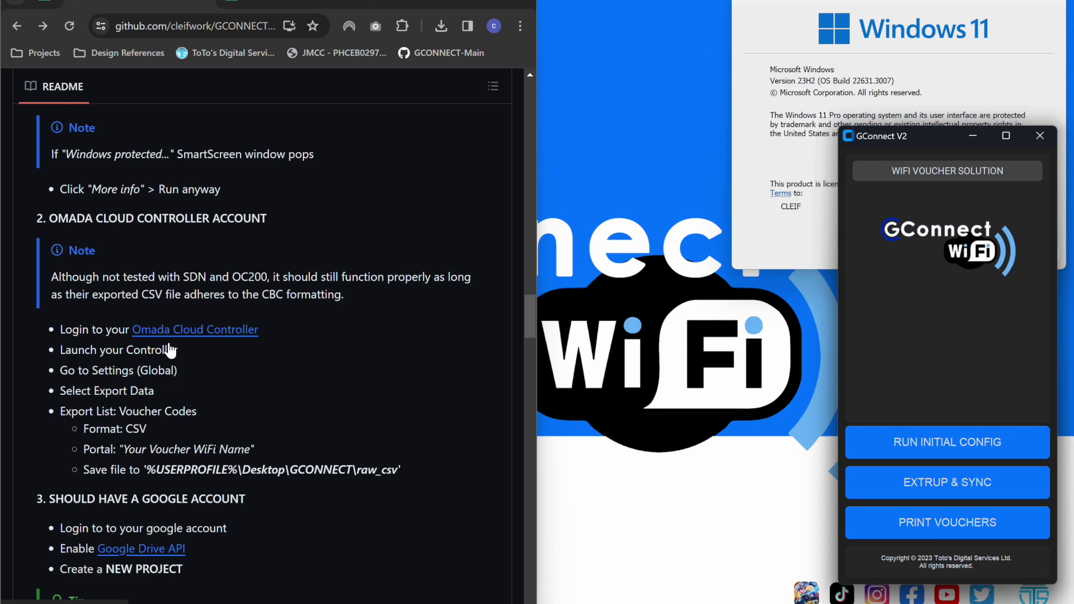
scroll(170, 351, "down", 2)
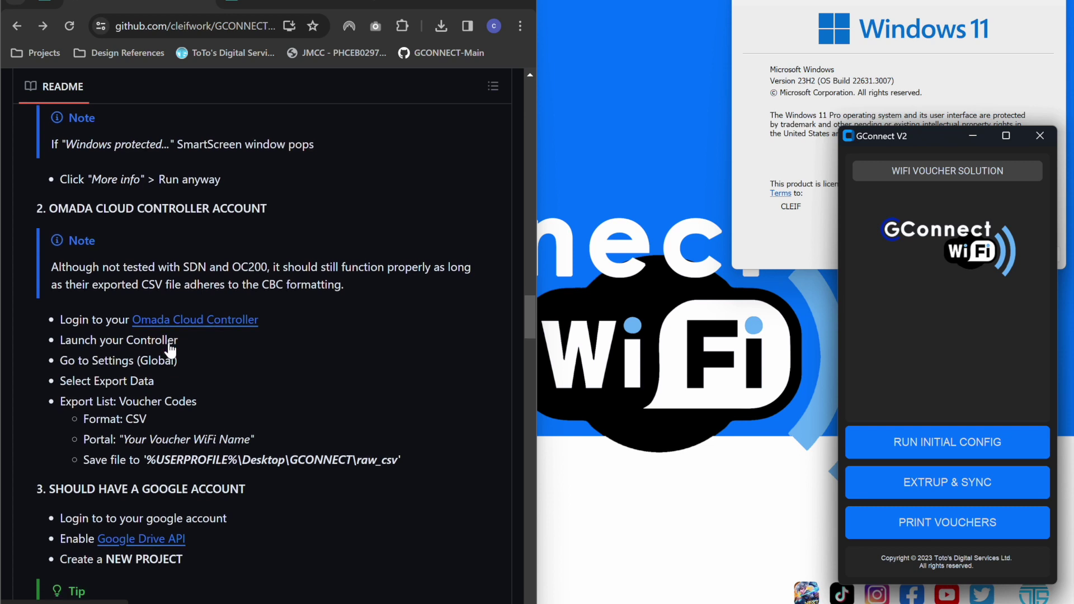
scroll(170, 351, "down", 3)
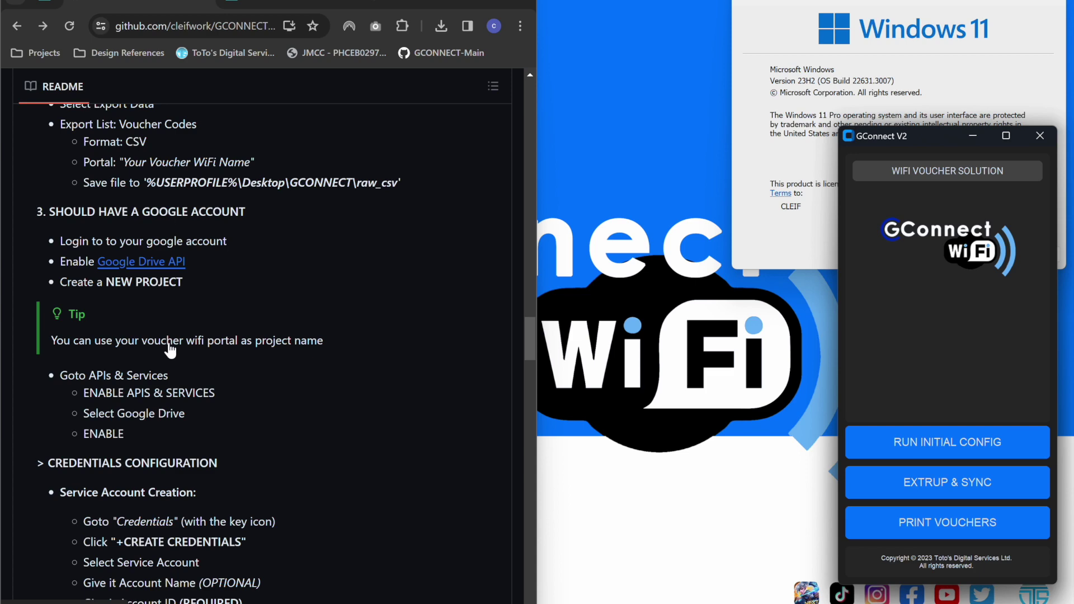
scroll(170, 351, "down", 15)
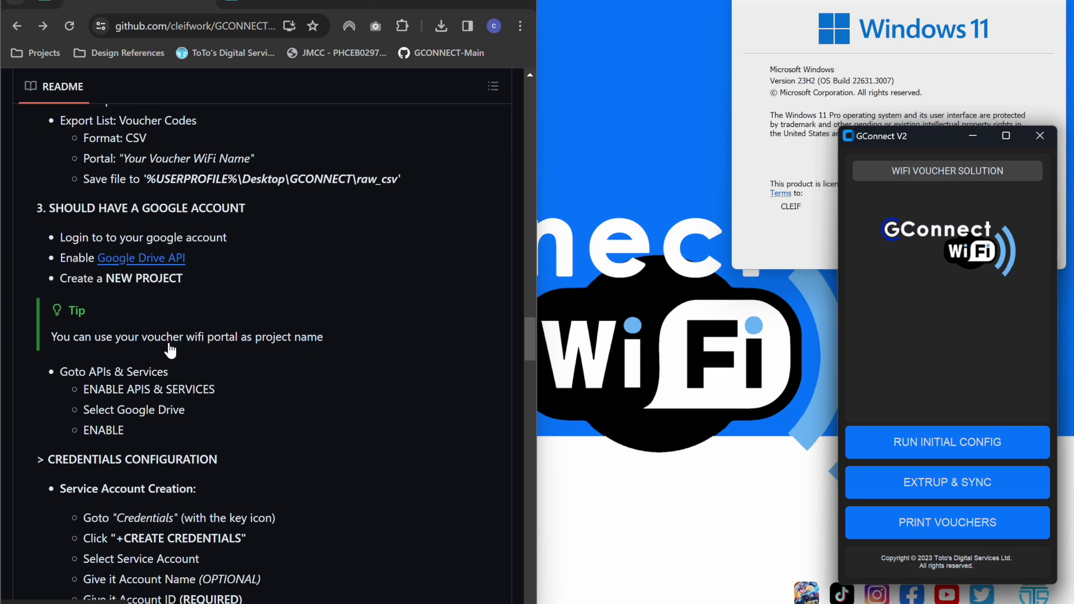
scroll(170, 351, "down", 1)
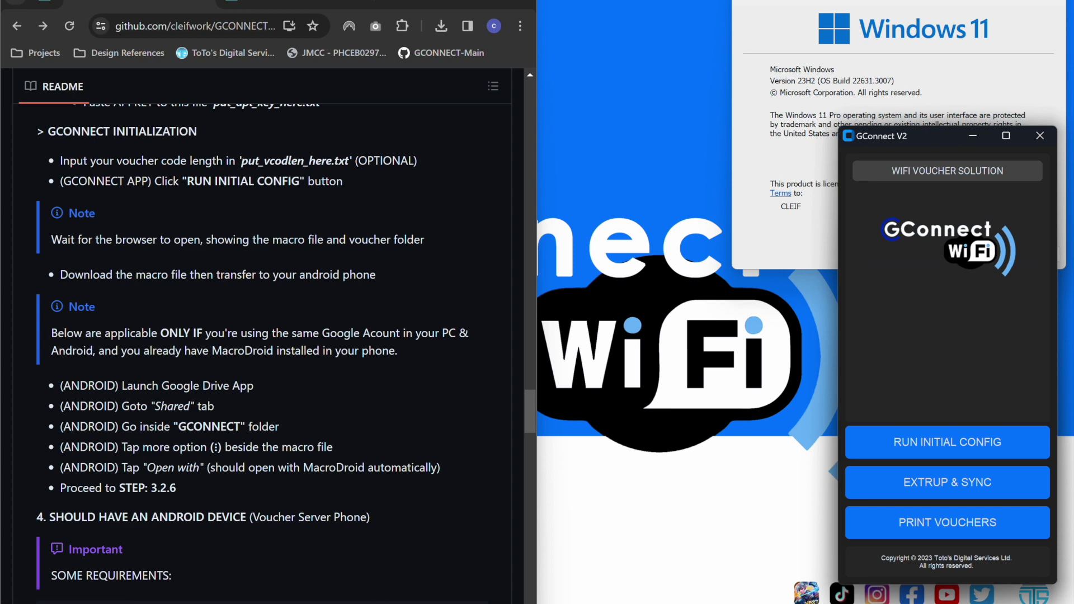
Bring back the folder window and open the GCONNECT_V1 folder on the Desktop to find its configuration files.
left_click(473, 603)
left_click(478, 564)
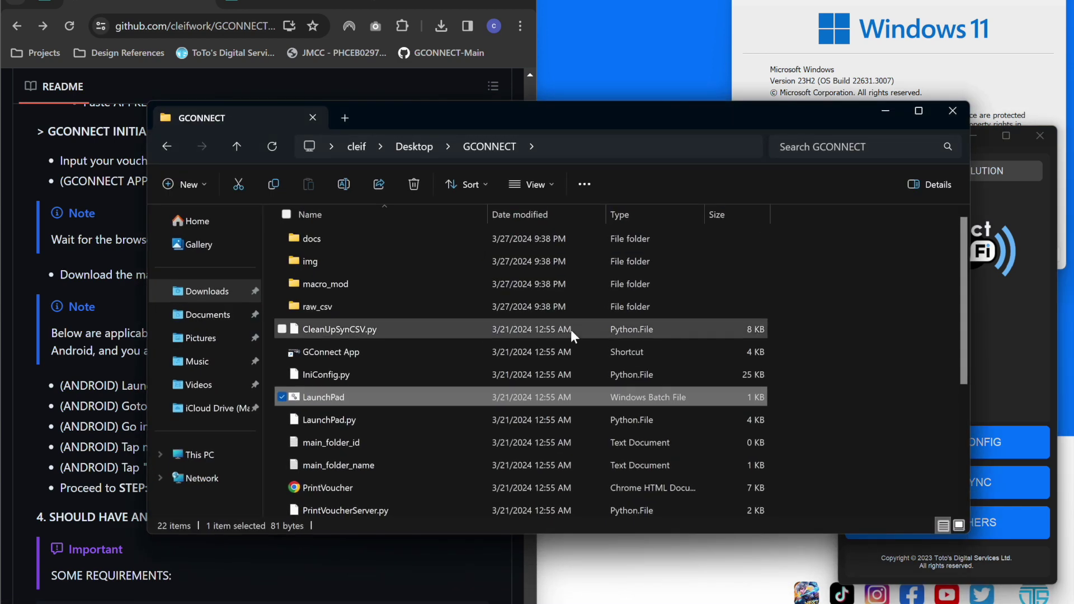
left_click(417, 146)
double_click(352, 262)
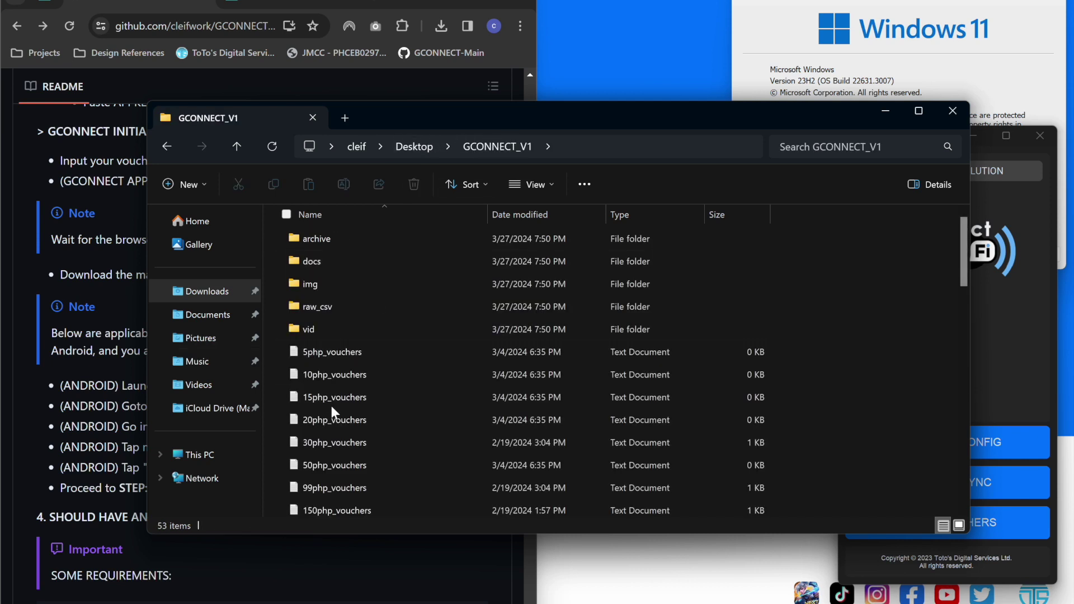
scroll(385, 426, "down", 3)
scroll(386, 429, "down", 10)
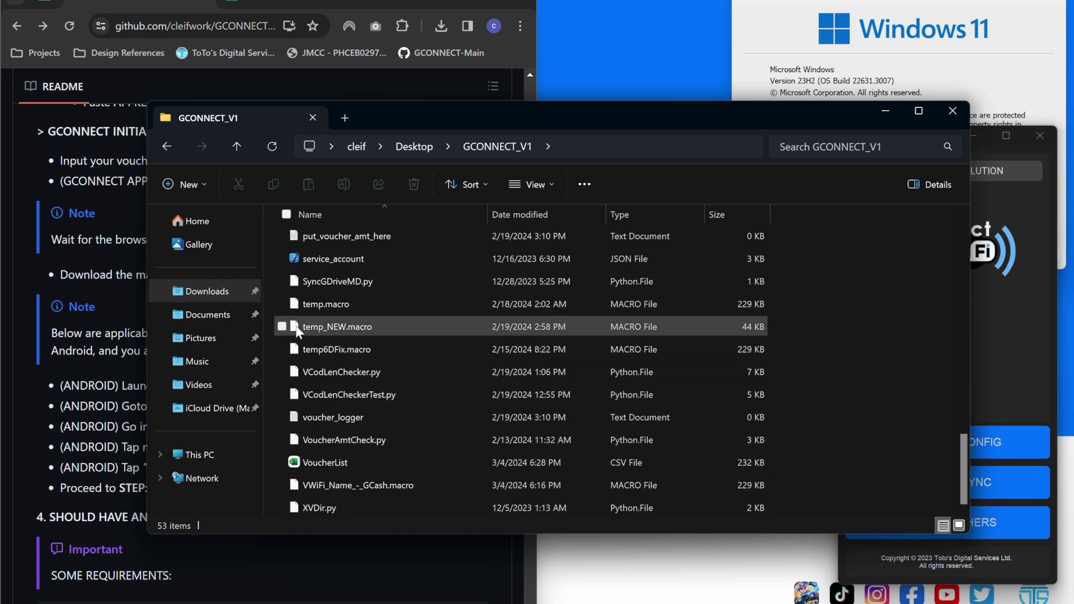
Copy put_api_key_here, put_md_url_here and service_account from the GCONNECT_V1 folder, and minimize the folder window.
left_click(281, 259)
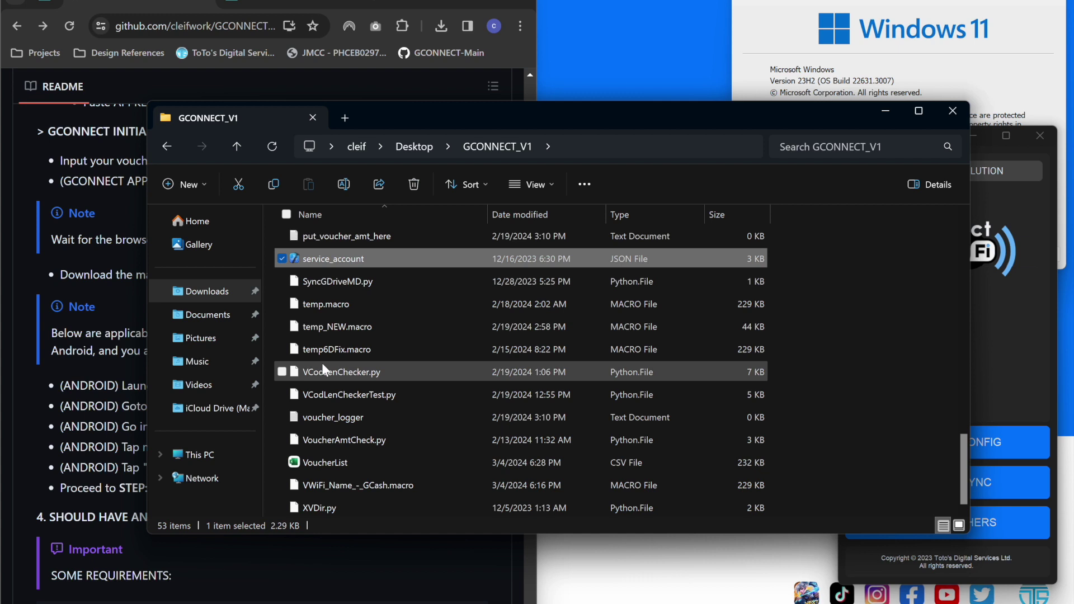
scroll(321, 363, "up", 2)
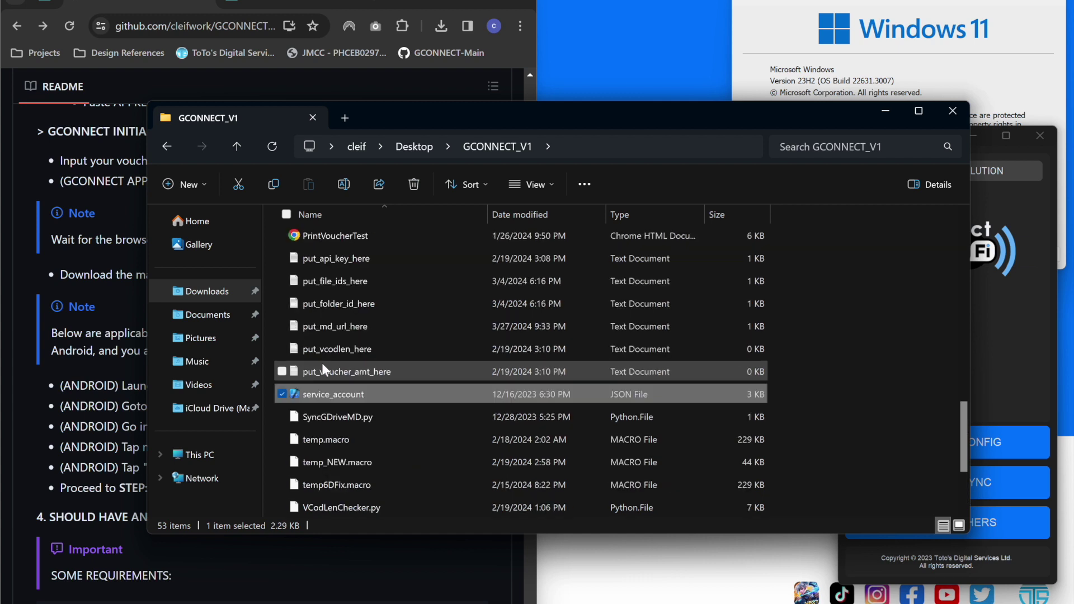
left_click(294, 285)
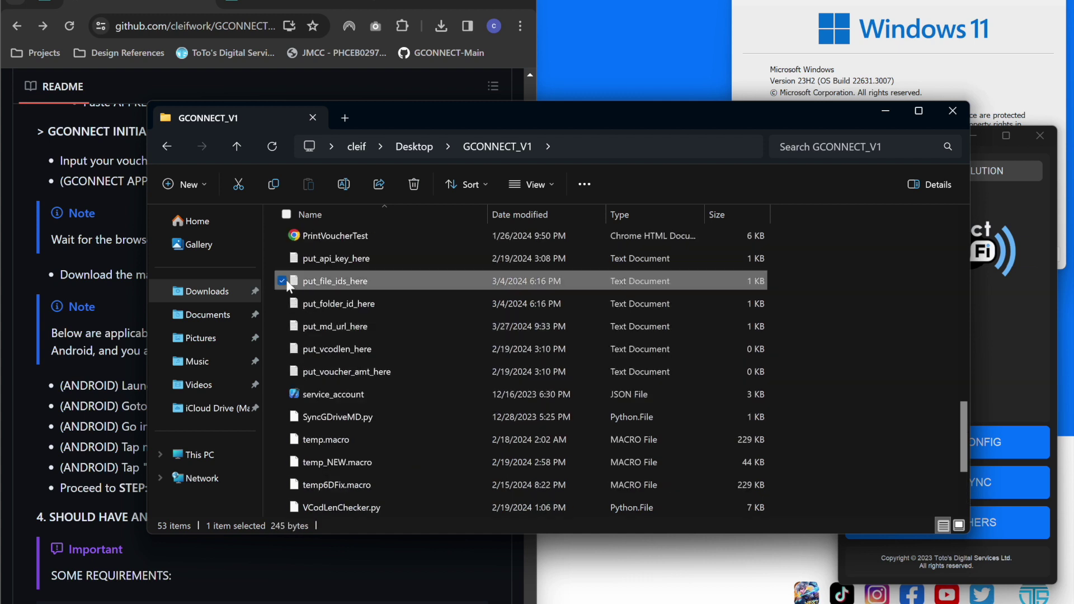
left_click(283, 280)
left_click(282, 259)
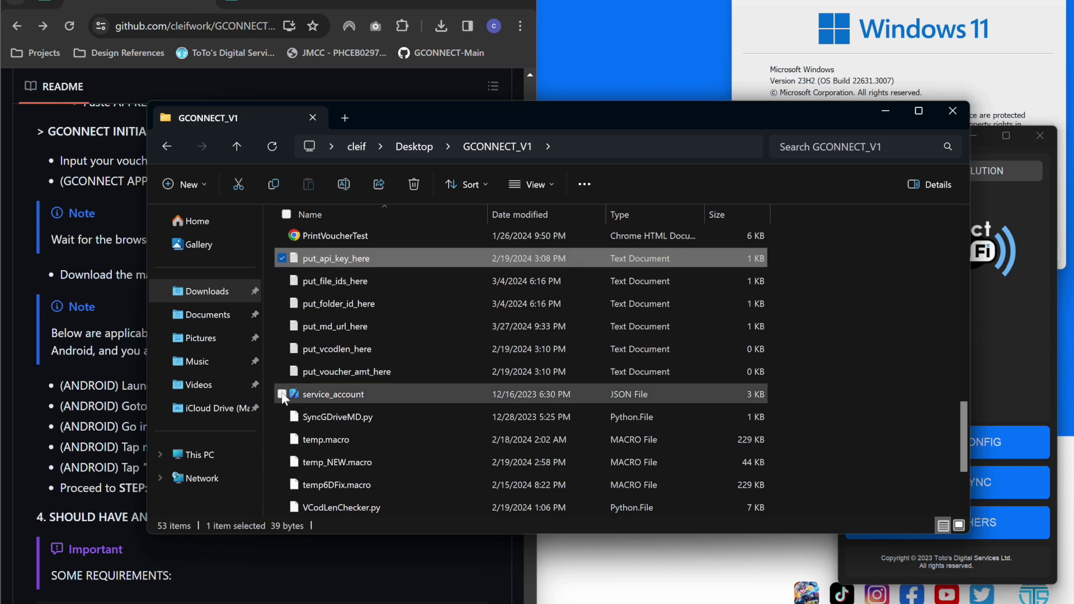
left_click(282, 394)
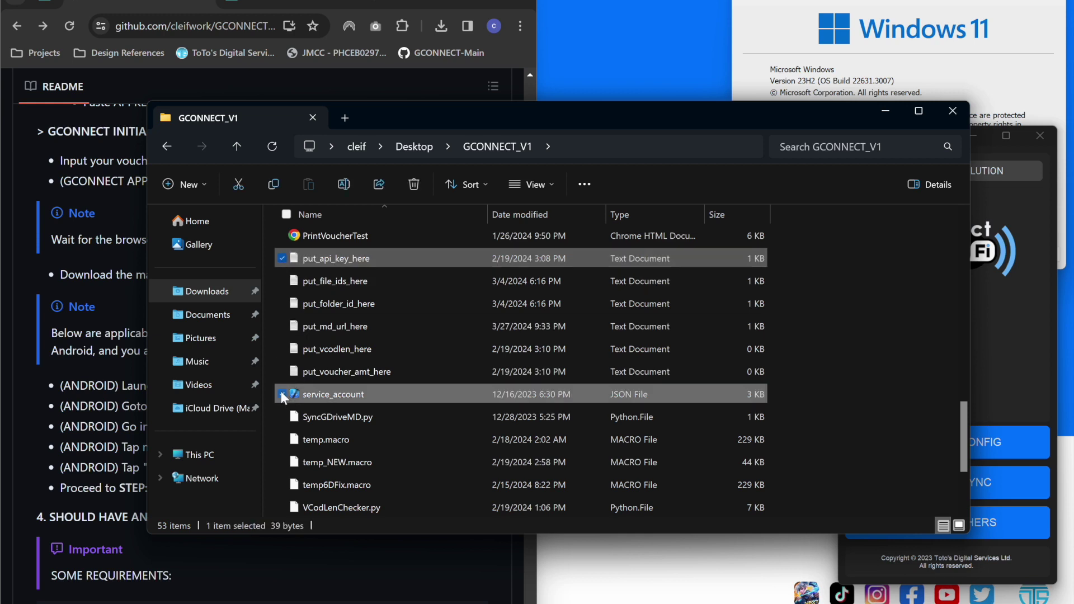
left_click(282, 327)
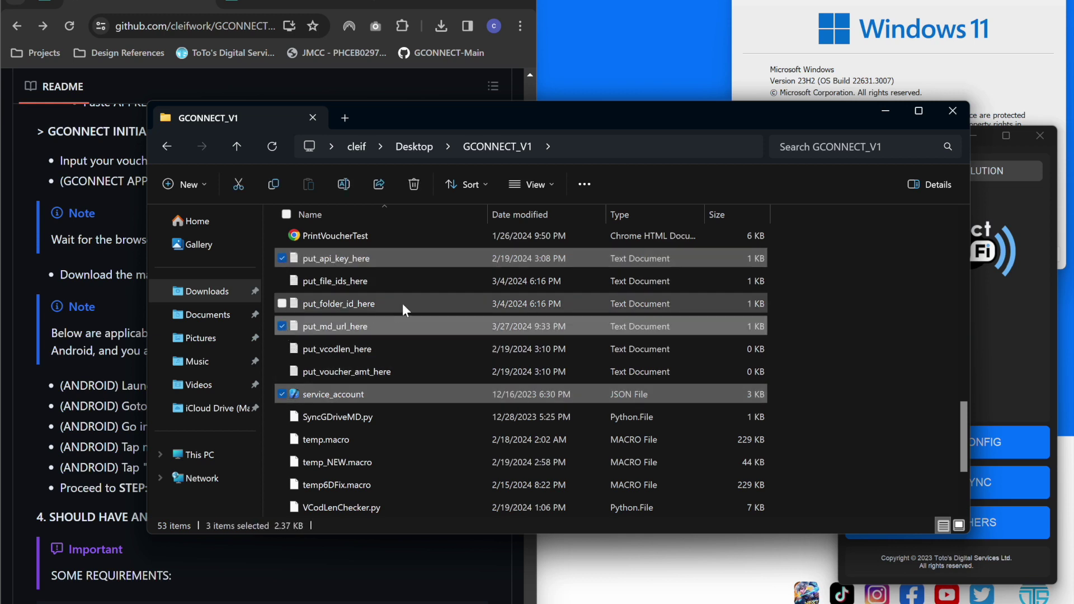
right_click(401, 271)
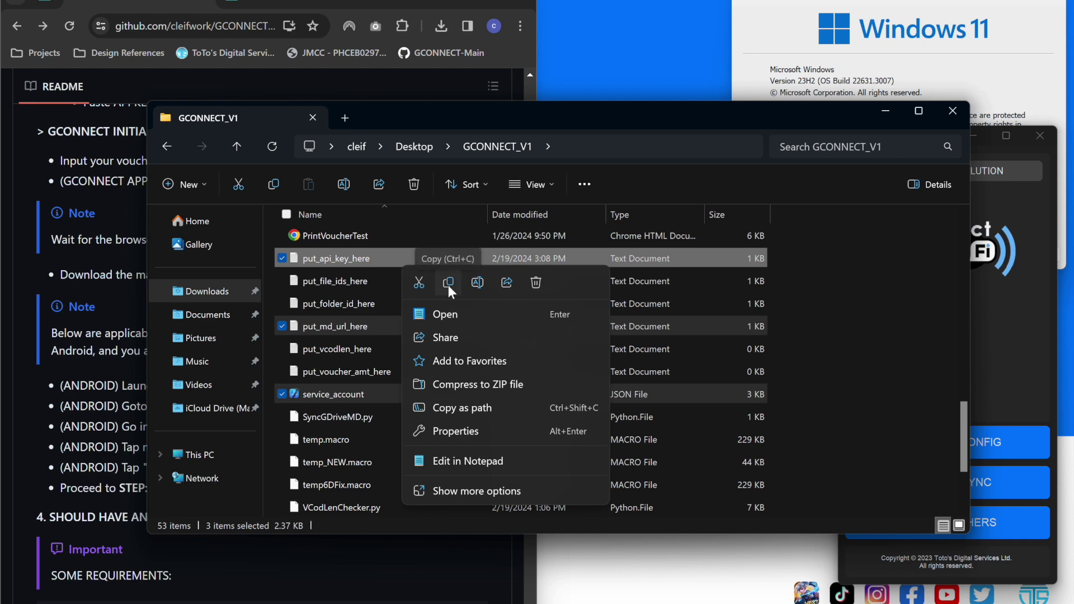
left_click(448, 284)
left_click(887, 111)
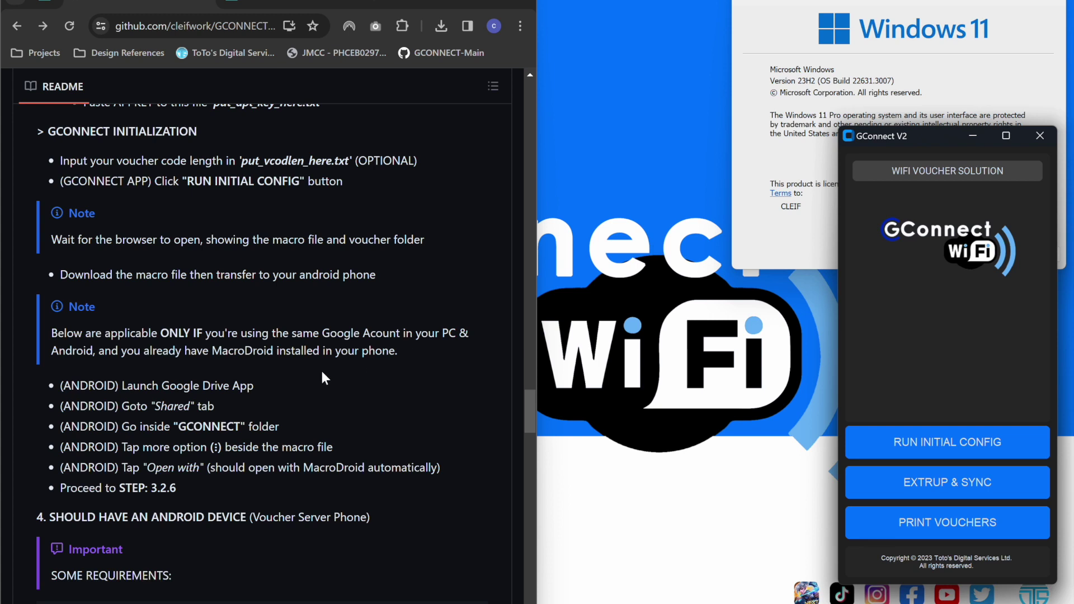
Review the README's Google Drive API, service account and API key creation instructions through to GCONNECT initialization.
scroll(321, 371, "up", 15)
scroll(321, 371, "up", 3)
scroll(321, 371, "down", 6)
scroll(321, 370, "down", 7)
scroll(322, 358, "up", 10)
scroll(324, 360, "up", 2)
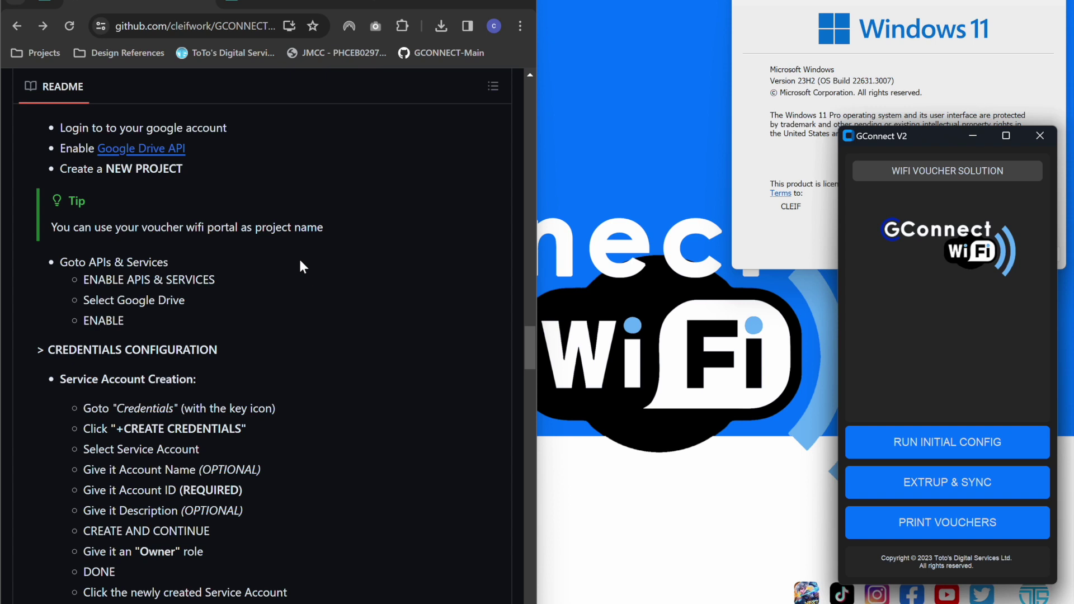
scroll(300, 266, "down", 4)
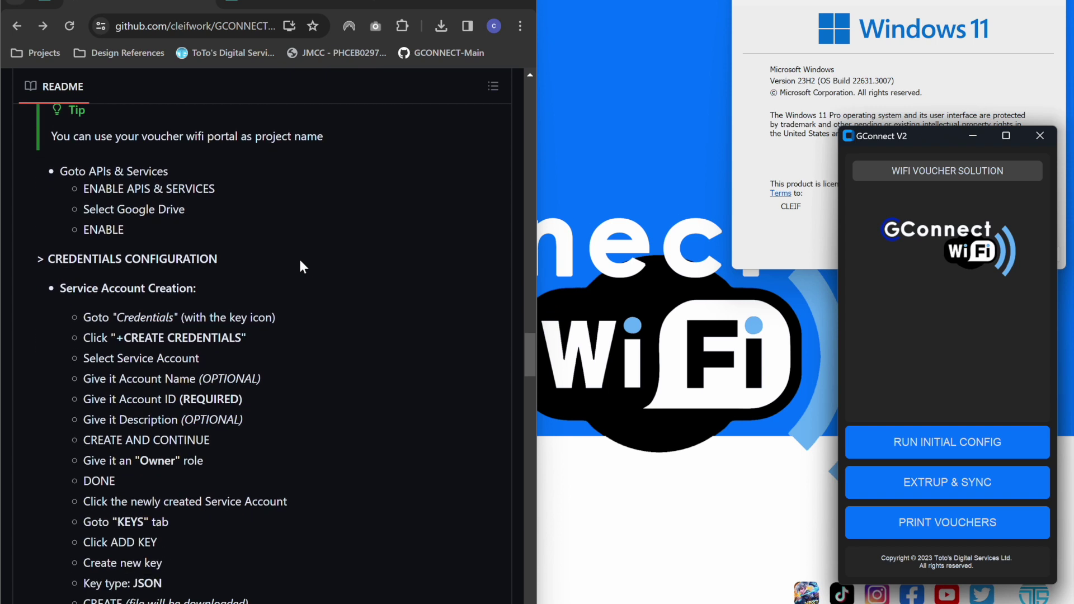
scroll(127, 309, "down", 5)
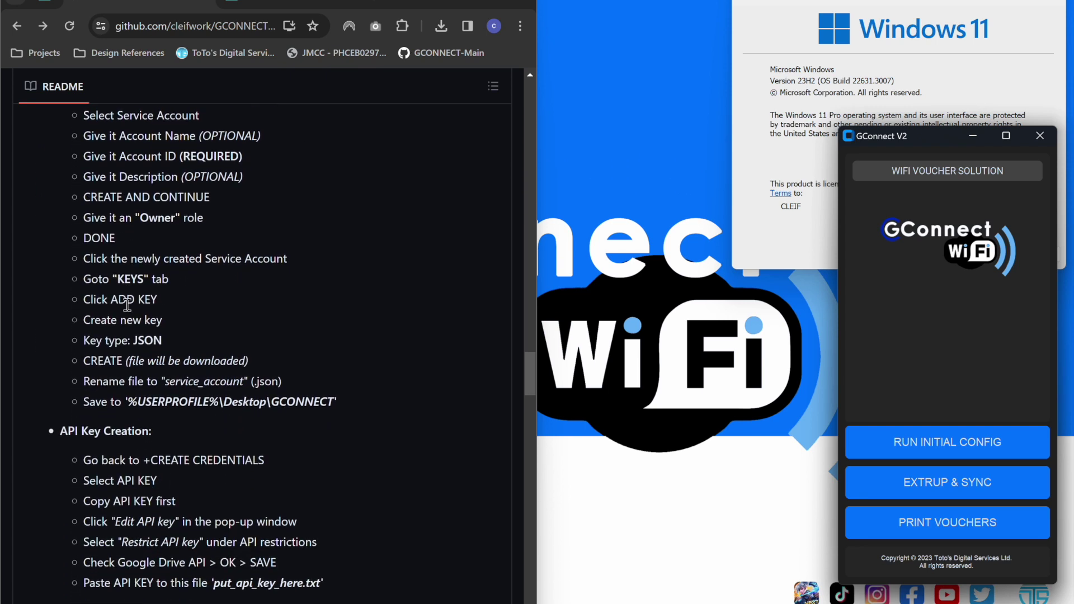
scroll(128, 304, "down", 3)
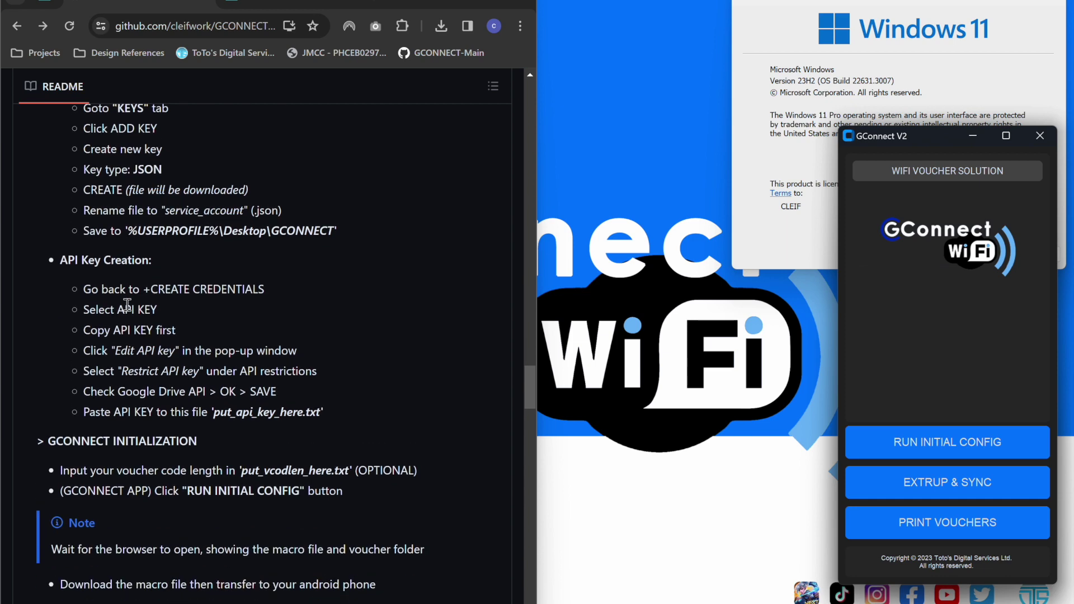
scroll(128, 305, "down", 1)
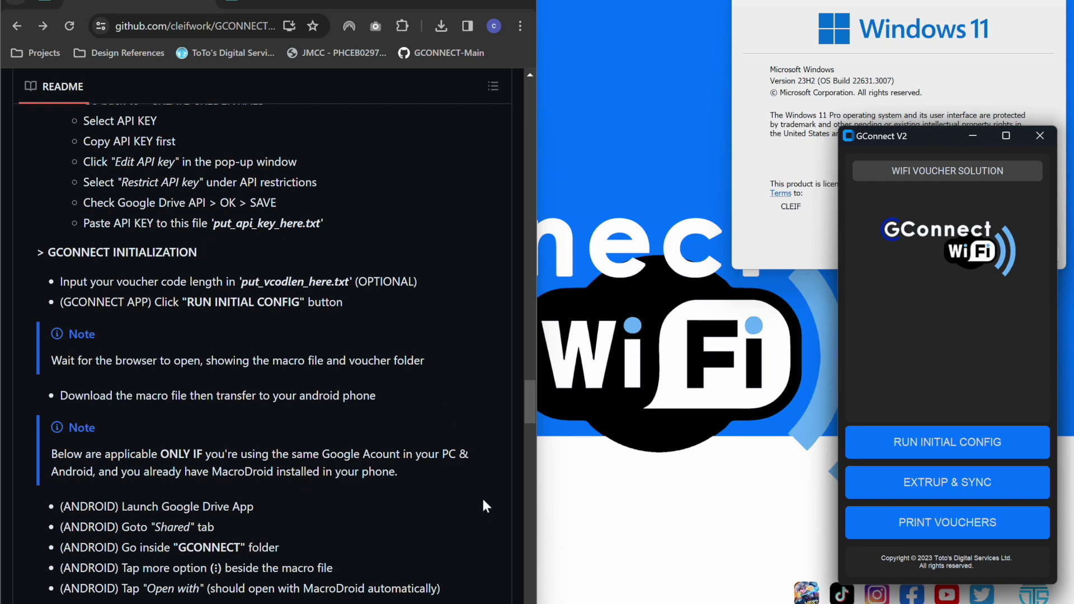
Bring back the GCONNECT_V1 folder window and open the GCONNECT folder on the Desktop instead.
mouse_move(473, 603)
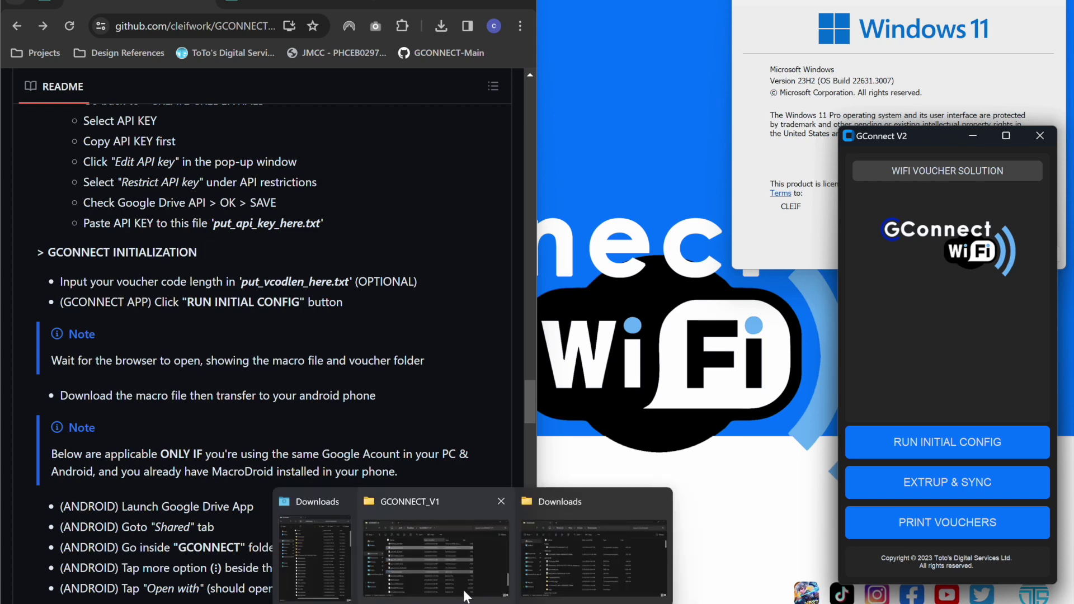
left_click(490, 545)
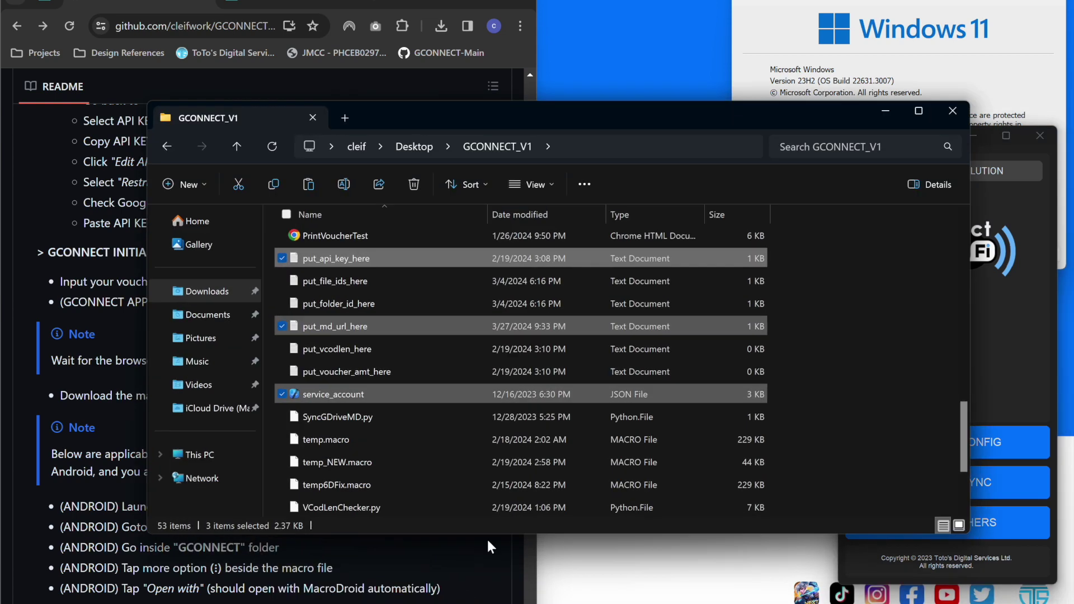
right_click(445, 249)
key("Escape")
left_click(415, 146)
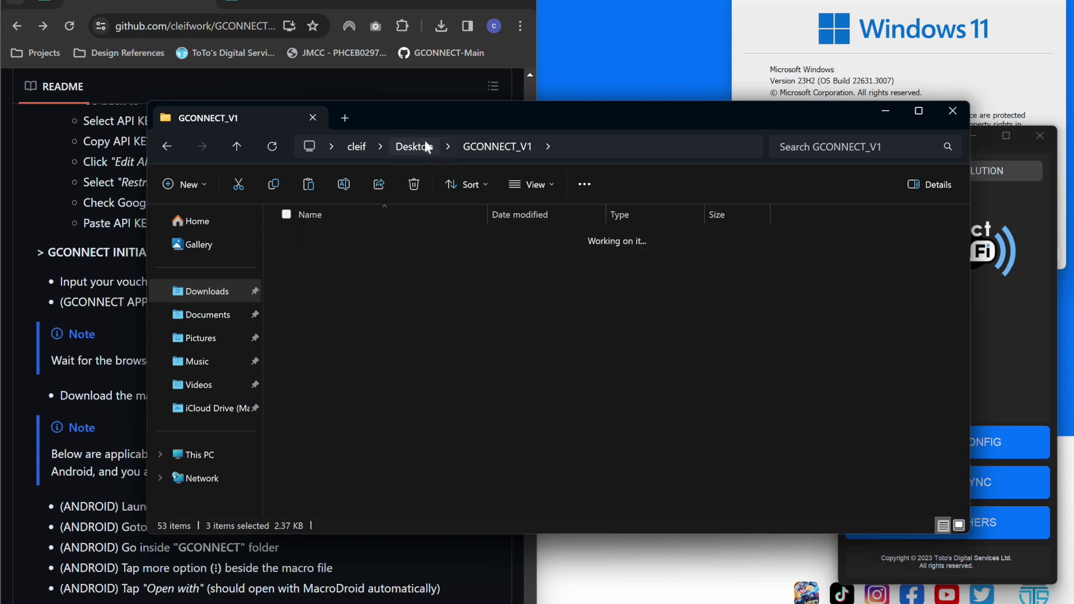
double_click(327, 239)
scroll(666, 367, "down", 2)
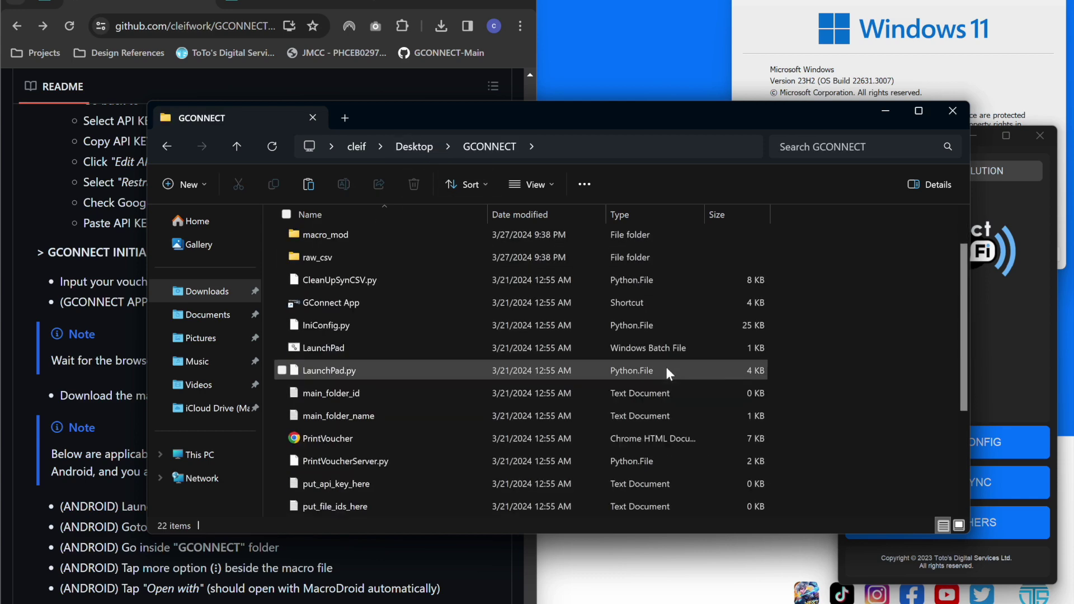
Paste the copied API key, URL and service account files into GCONNECT, replacing the existing files, and minimize the folder window.
right_click(868, 432)
left_click(888, 452)
left_click(568, 291)
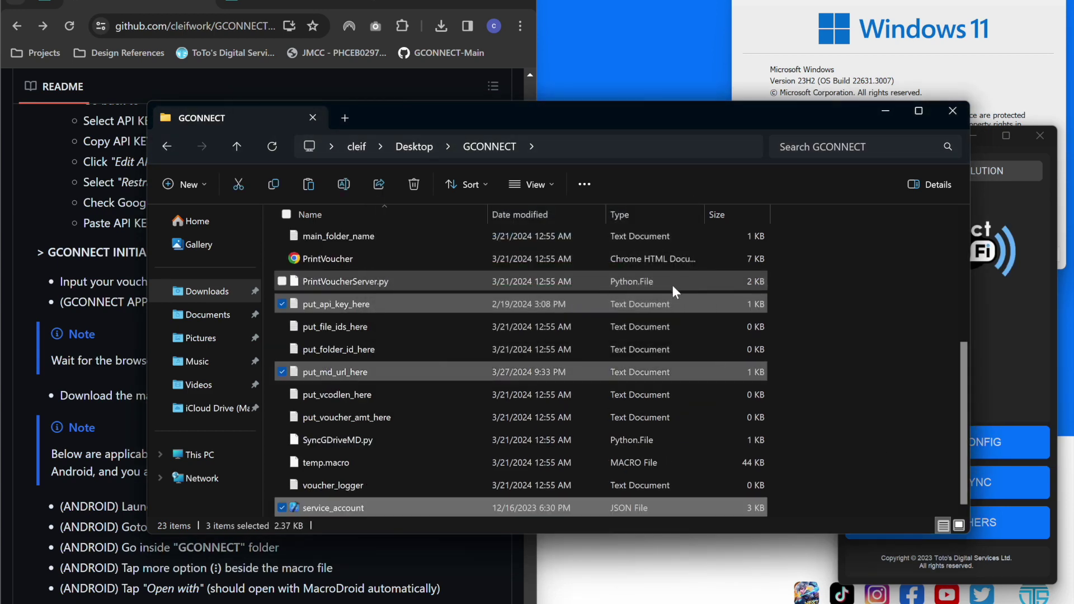
left_click(812, 347)
left_click(885, 115)
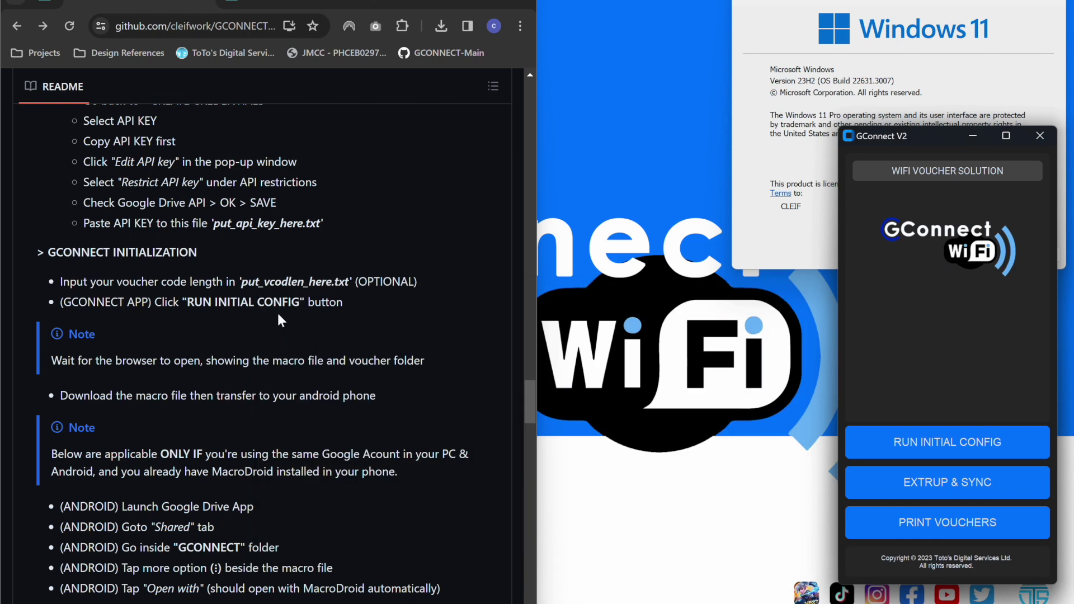
Review the README's GCONNECT initialization instructions and try to run the initial configuration in GConnect V2.
scroll(278, 318, "down", 2)
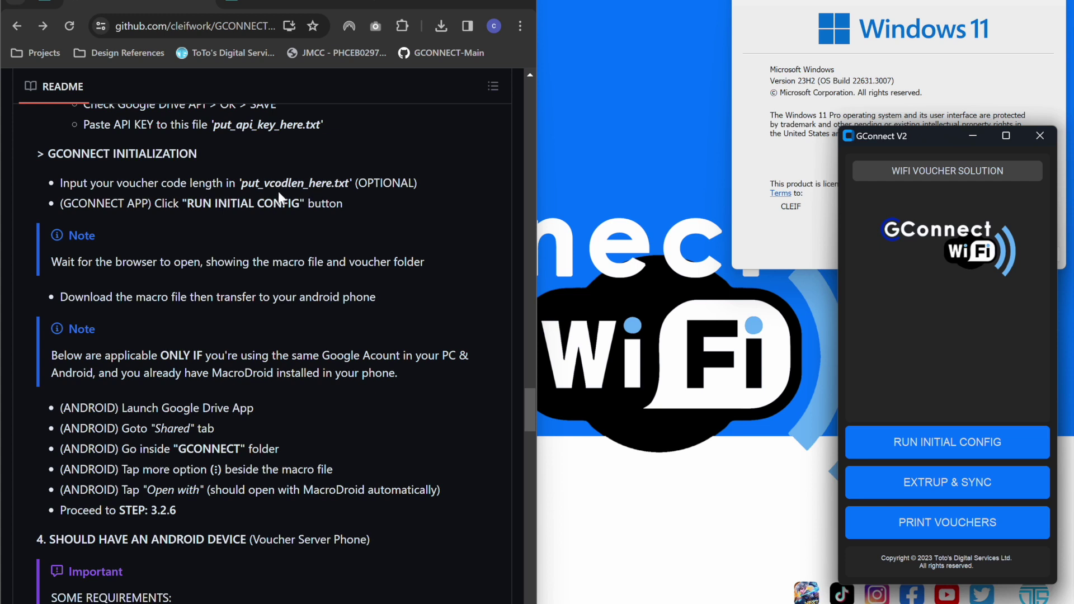
left_click(378, 183)
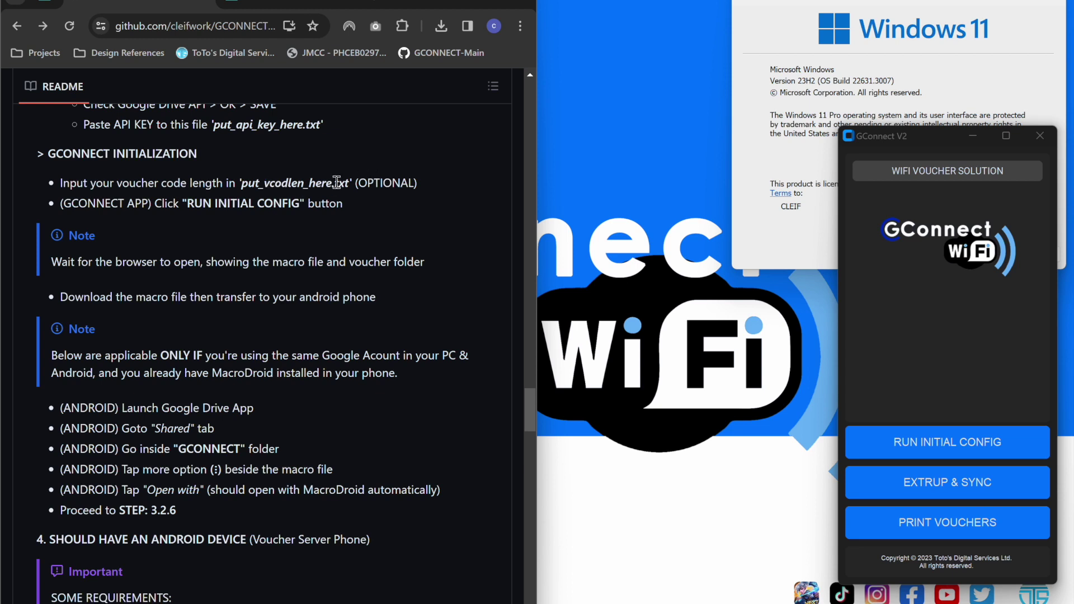
double_click(256, 184)
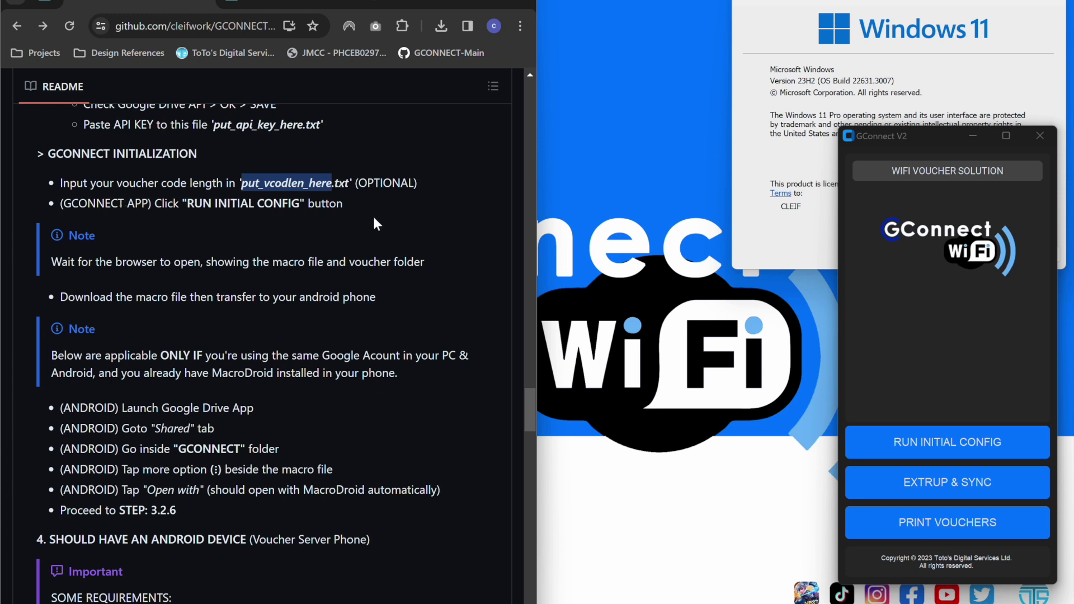
left_click(919, 442)
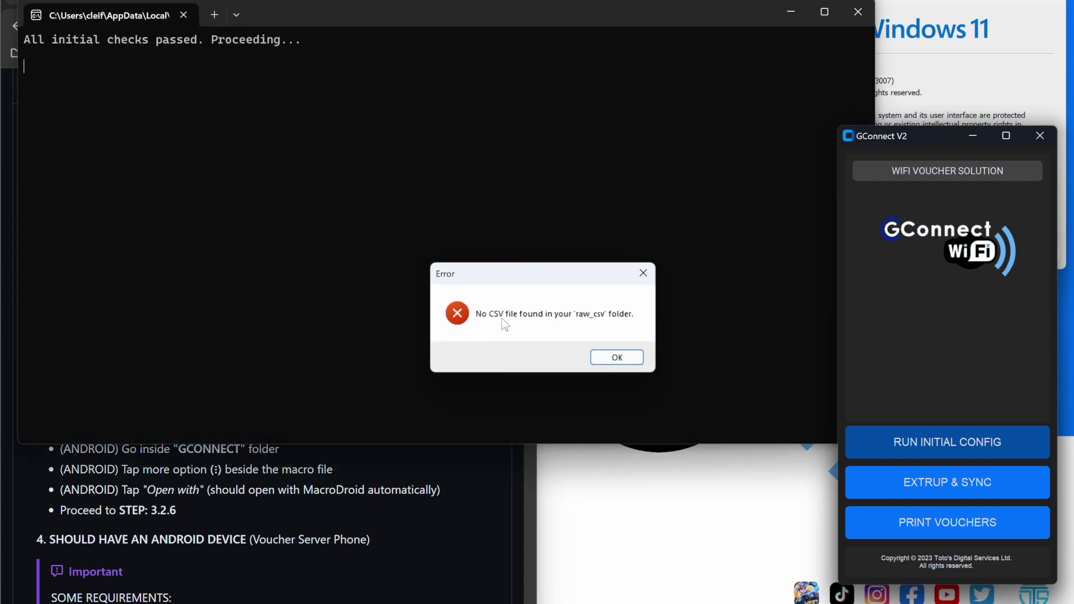
left_click(617, 358)
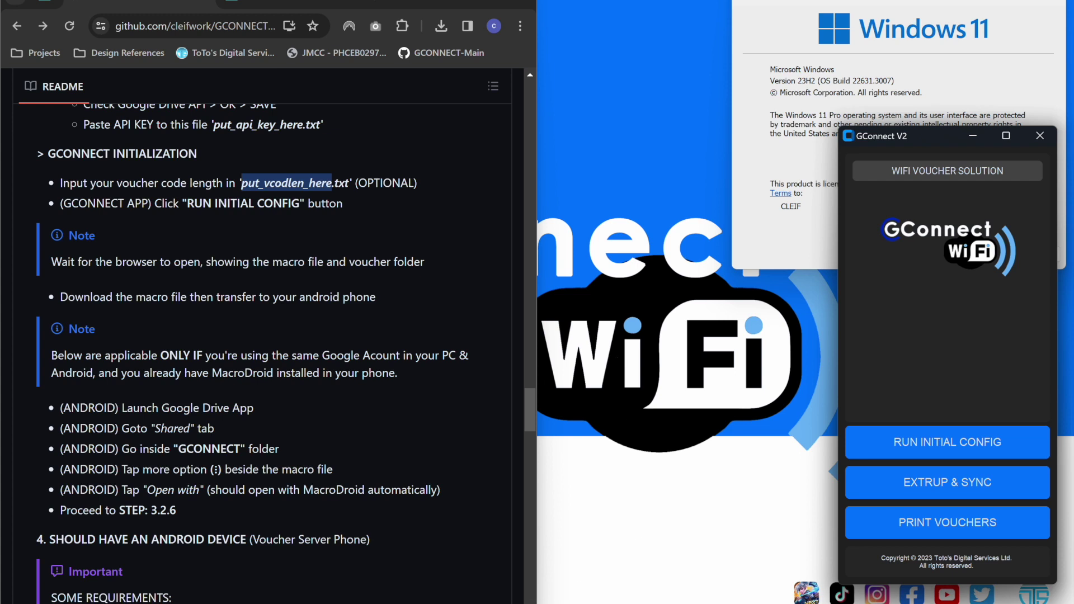
Switch to the Omada controller in the browser, maximize the window and open its Export Data page.
left_click(516, 553)
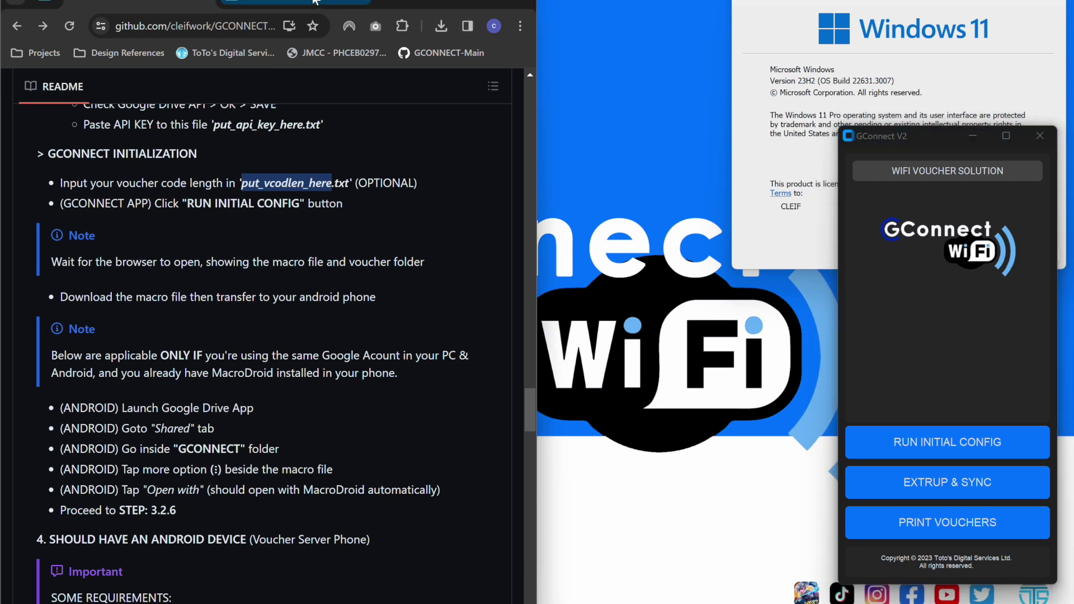
left_click(354, 5)
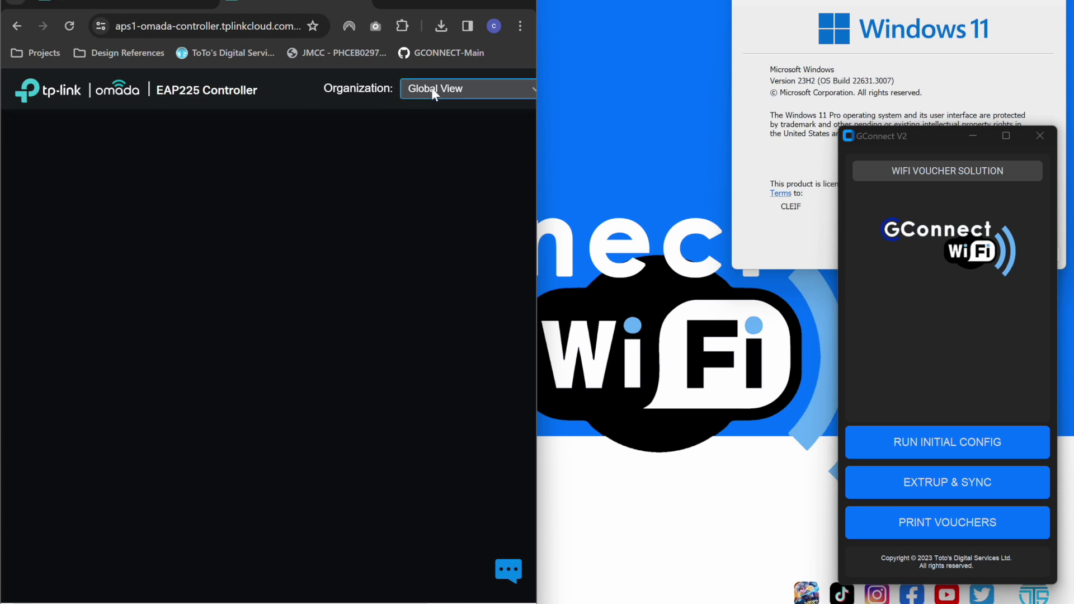
double_click(484, 4)
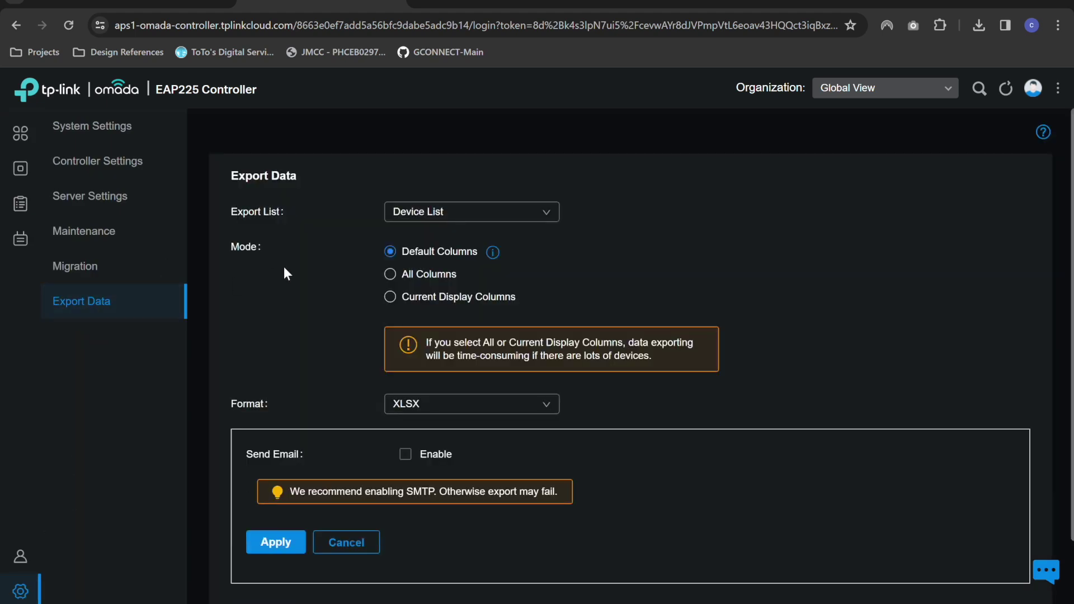
Configure the data export for Voucher Codes in CSV format from the GCONNECT WIFI portal.
left_click(522, 216)
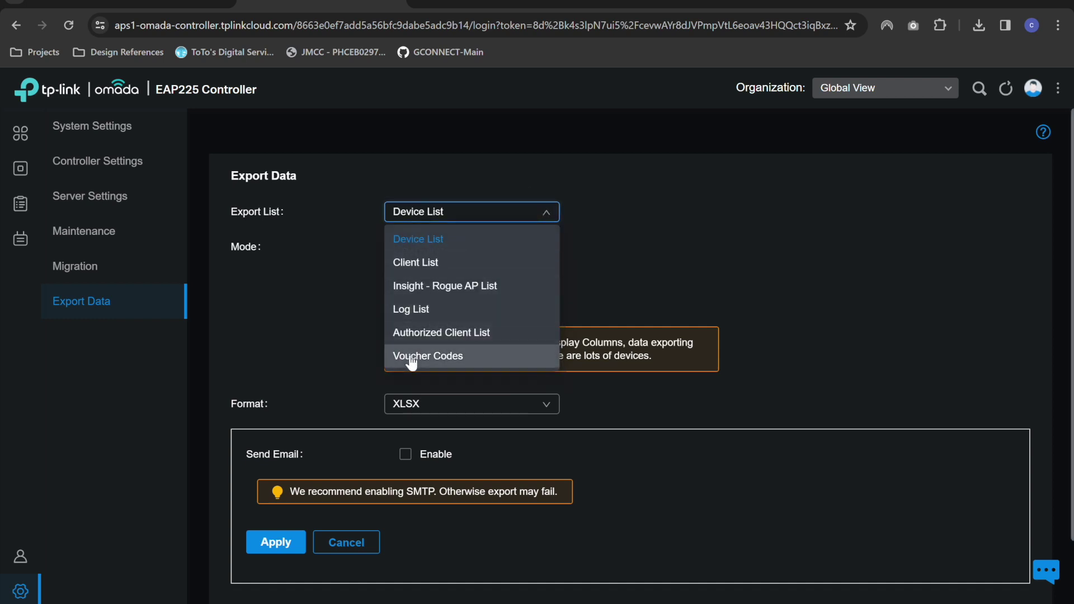
left_click(416, 354)
left_click(431, 249)
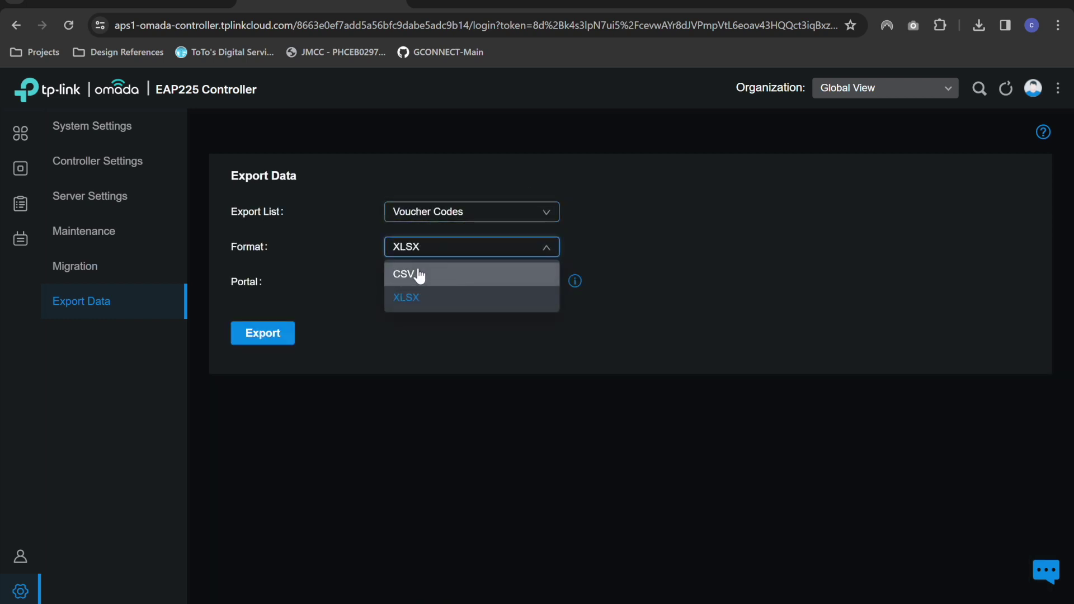
left_click(417, 273)
left_click(437, 282)
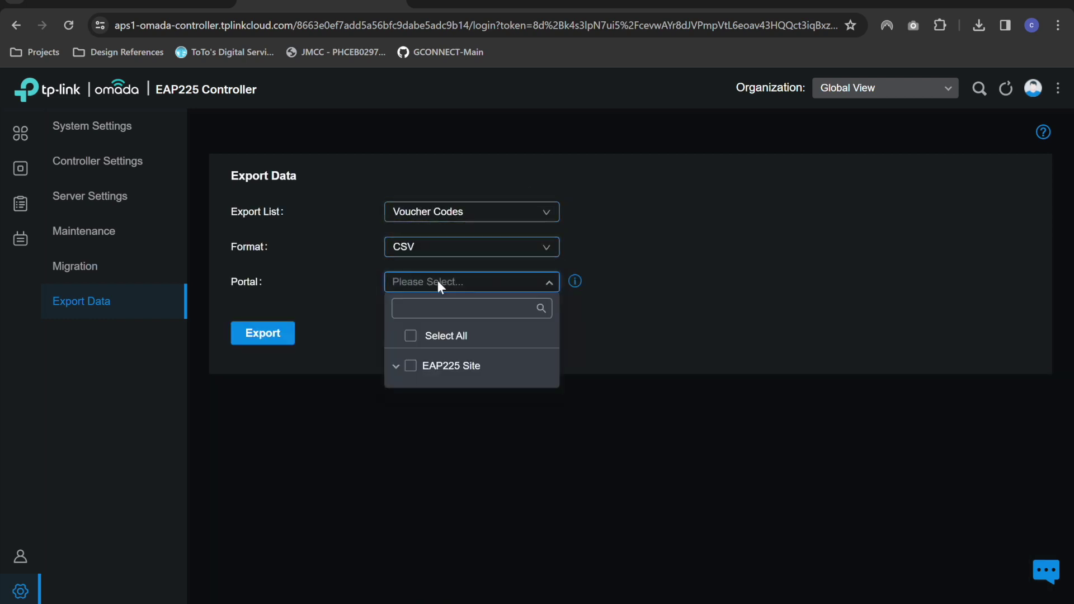
left_click(396, 367)
left_click(425, 384)
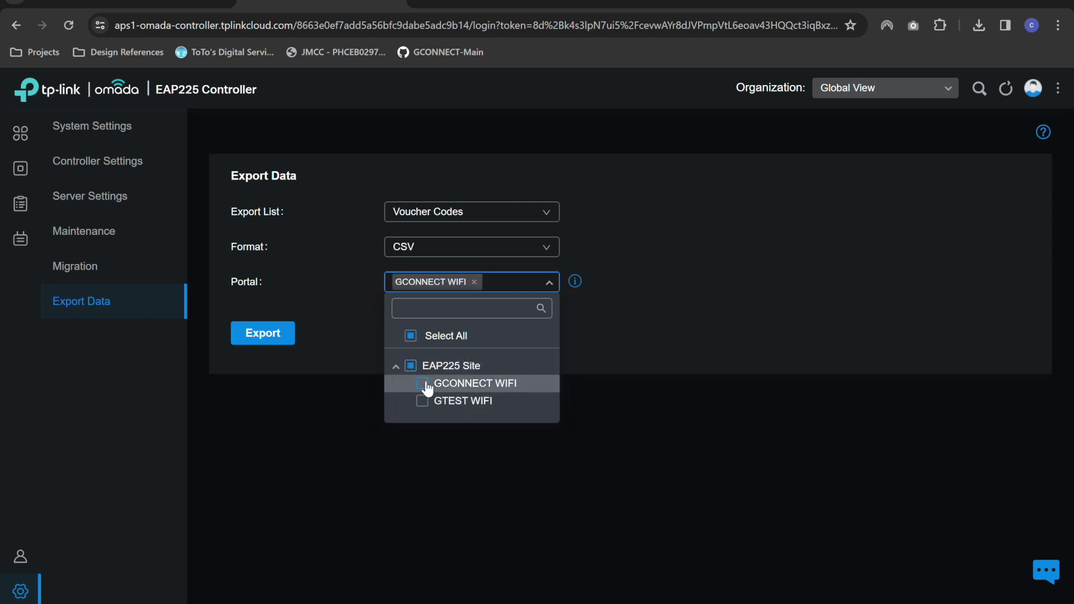
Export the voucher codes and save the CSV file in the raw_csv folder inside Desktop\GCONNECT.
left_click(268, 338)
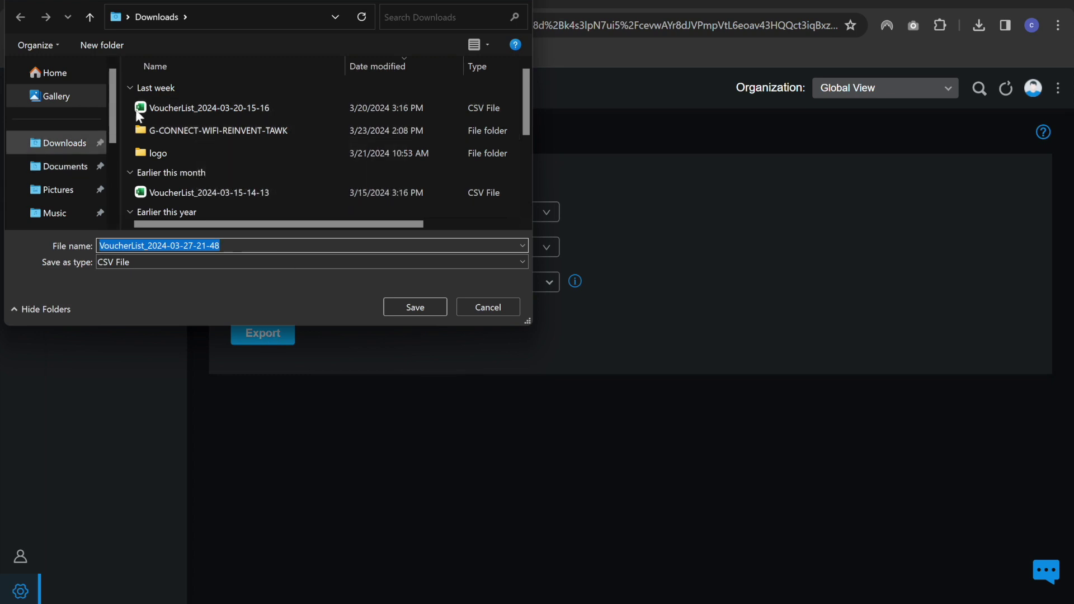
left_click(248, 18)
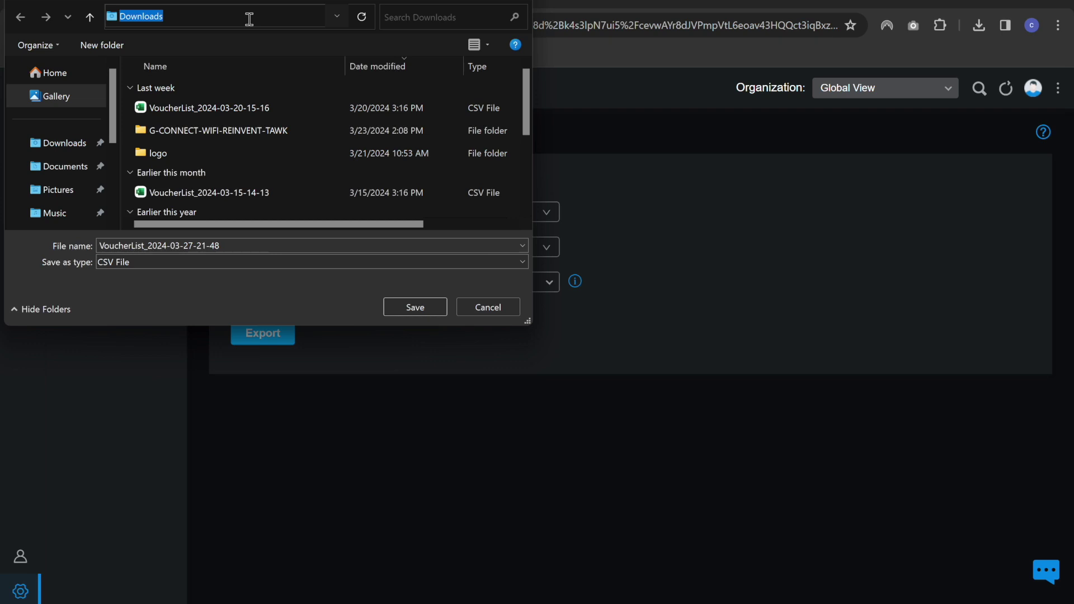
left_click_drag(109, 119, 120, 45)
type("c")
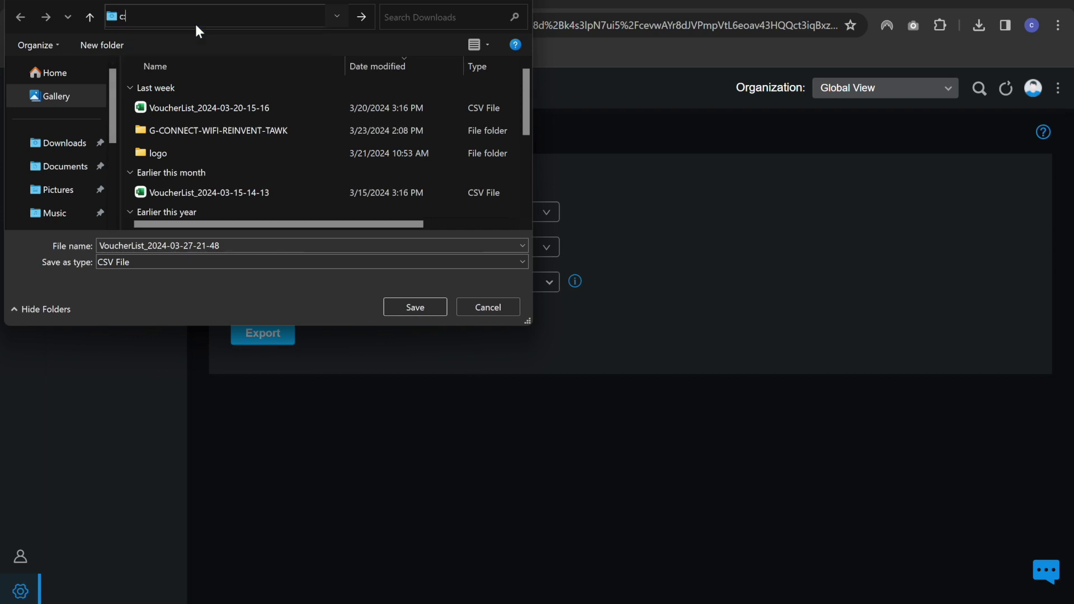
type(":\\Users\\cleif\\desk")
key("Down")
key("Return")
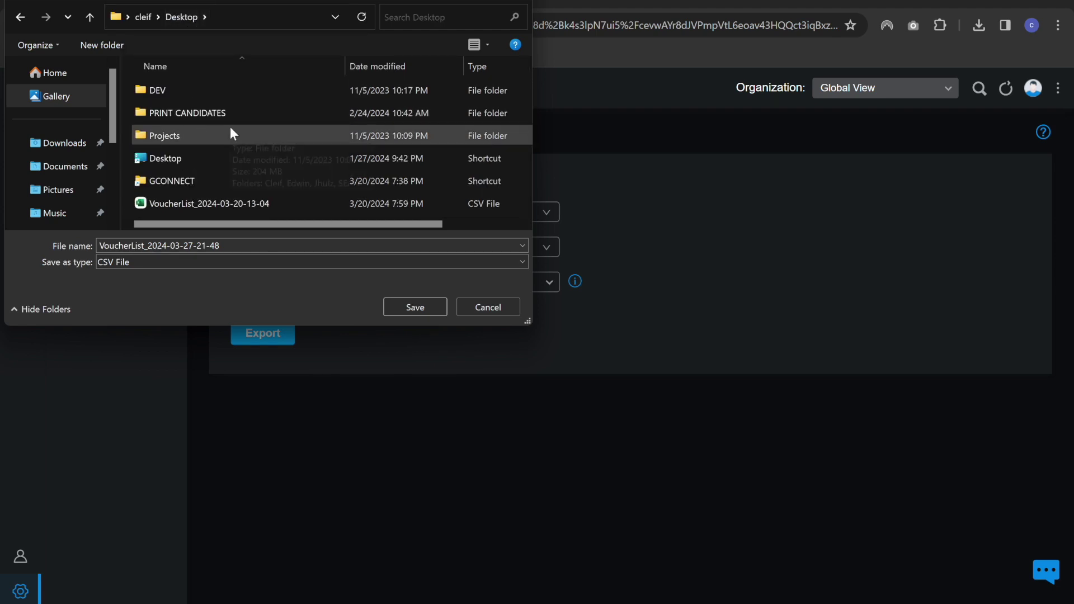
double_click(177, 159)
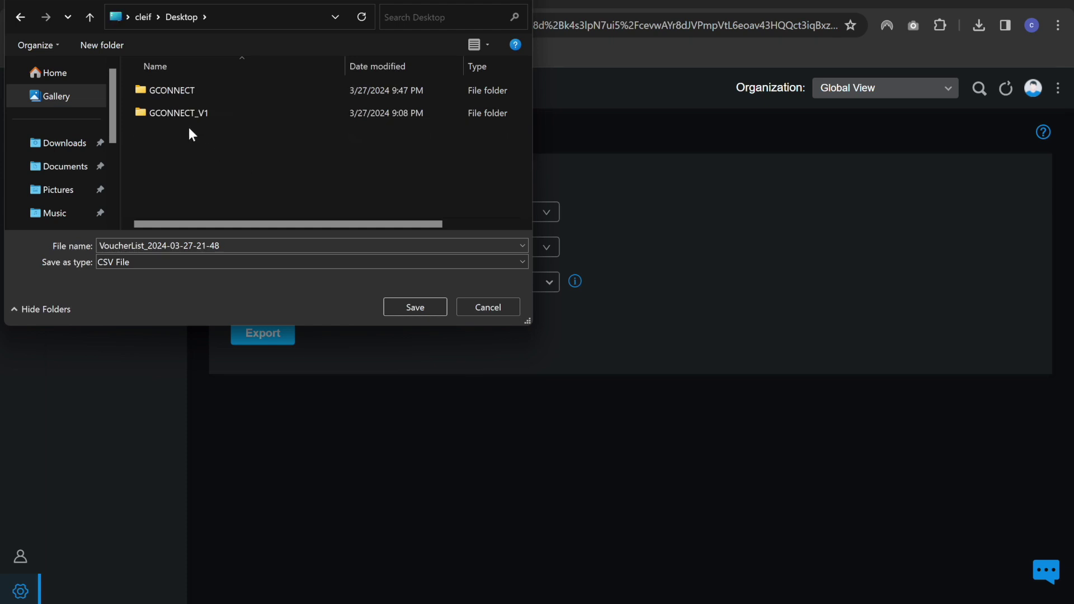
double_click(186, 87)
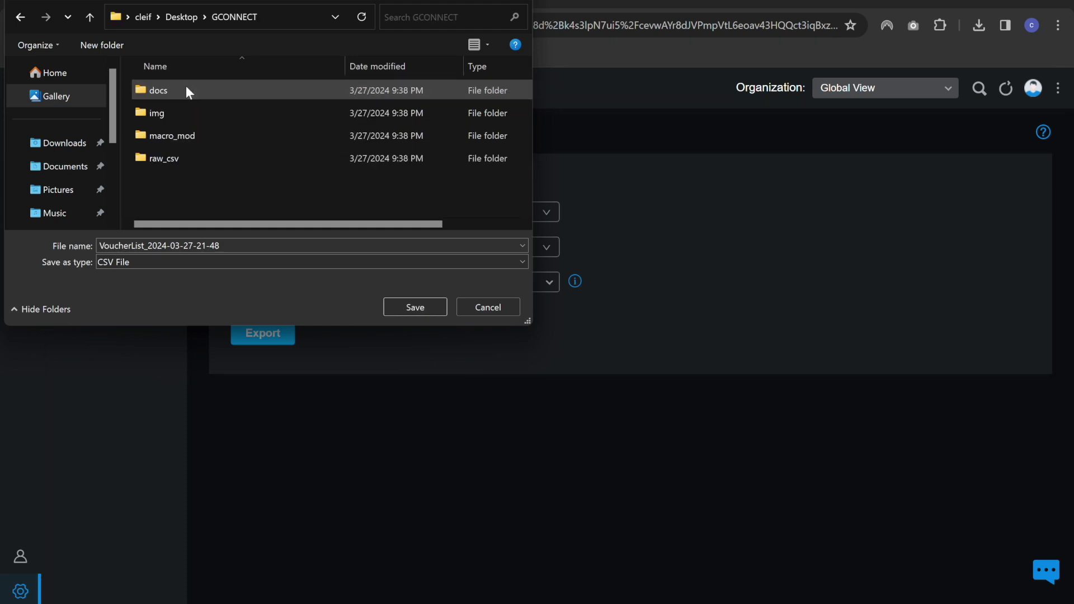
double_click(174, 160)
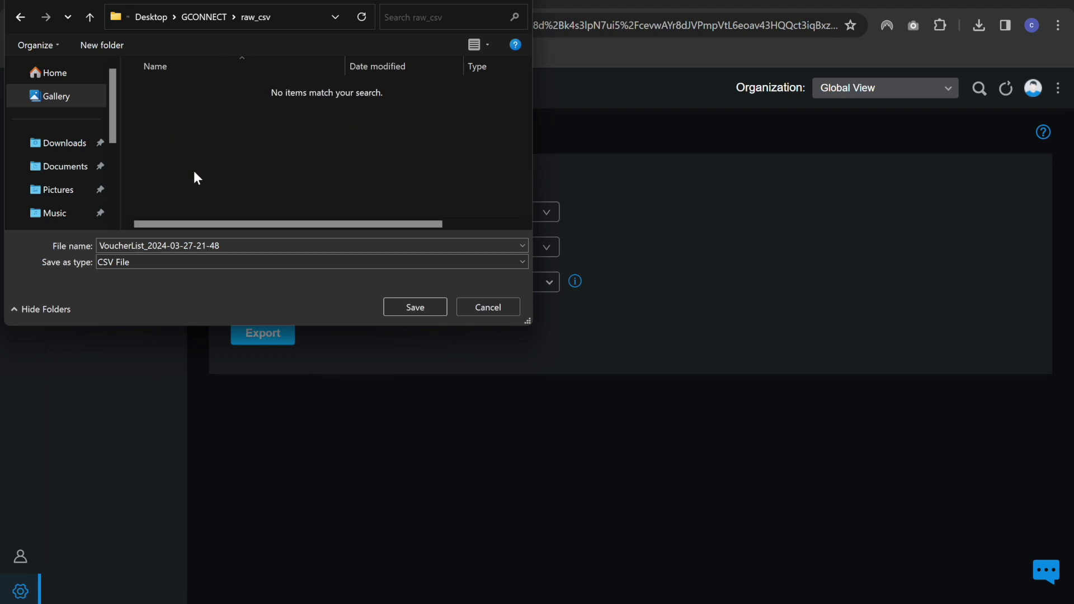
left_click(421, 307)
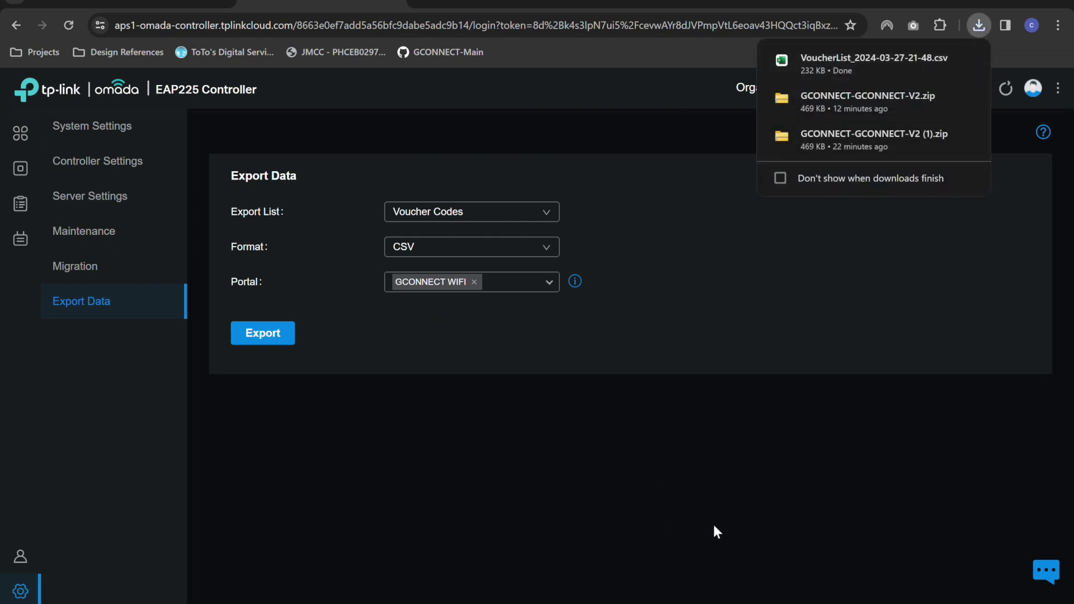
Minimize the browser, check the raw_csv folder inside GCONNECT for the exported file, and minimize the folder window.
left_click(1024, 5)
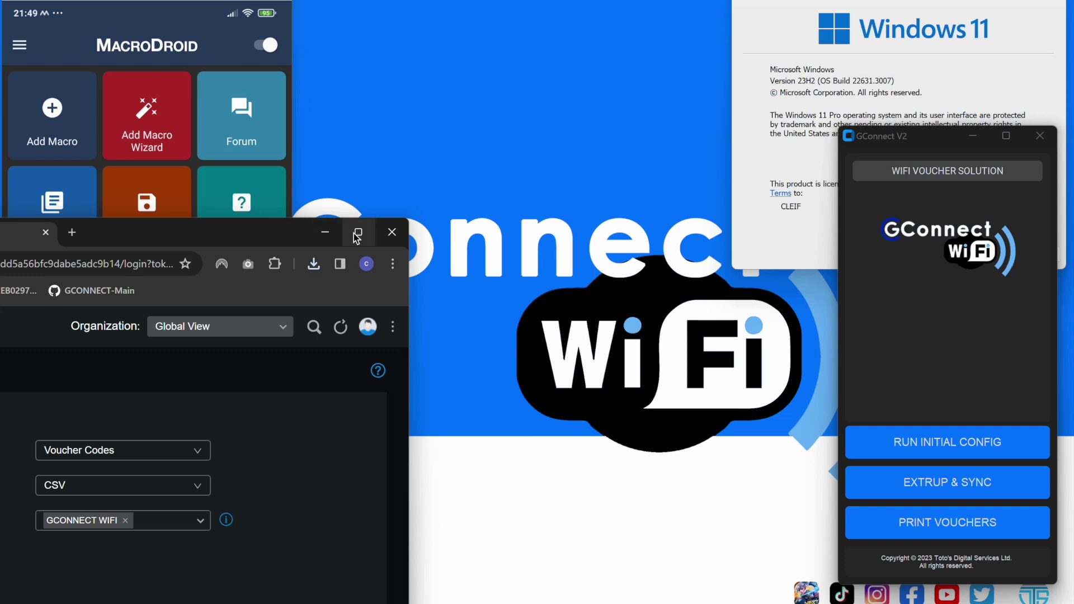
left_click(358, 232)
left_click(998, 5)
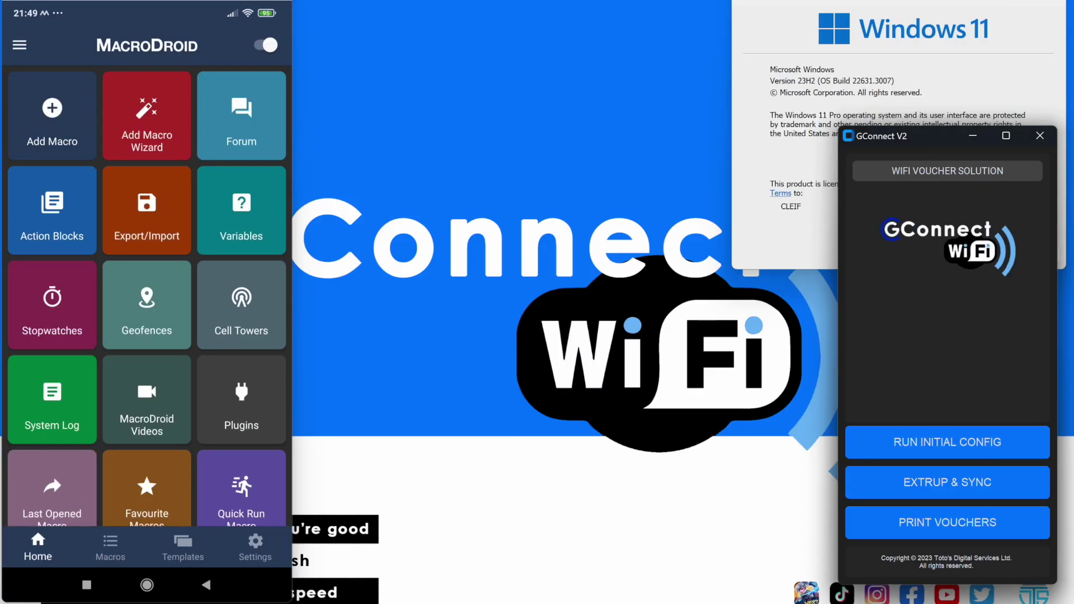
left_click(473, 603)
left_click(465, 593)
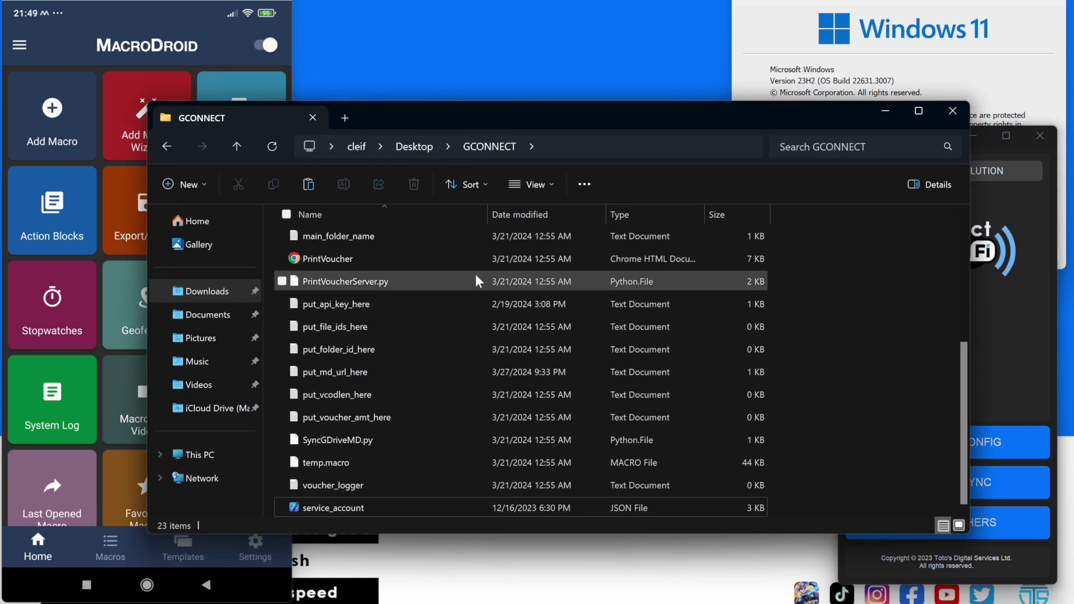
scroll(358, 369, "up", 4)
double_click(325, 307)
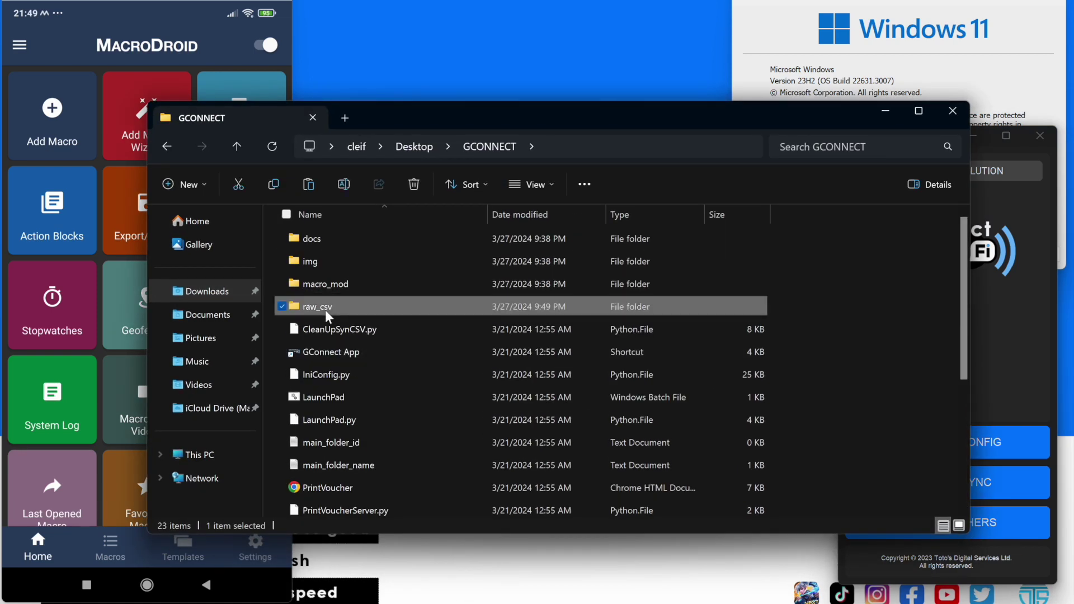
left_click(886, 112)
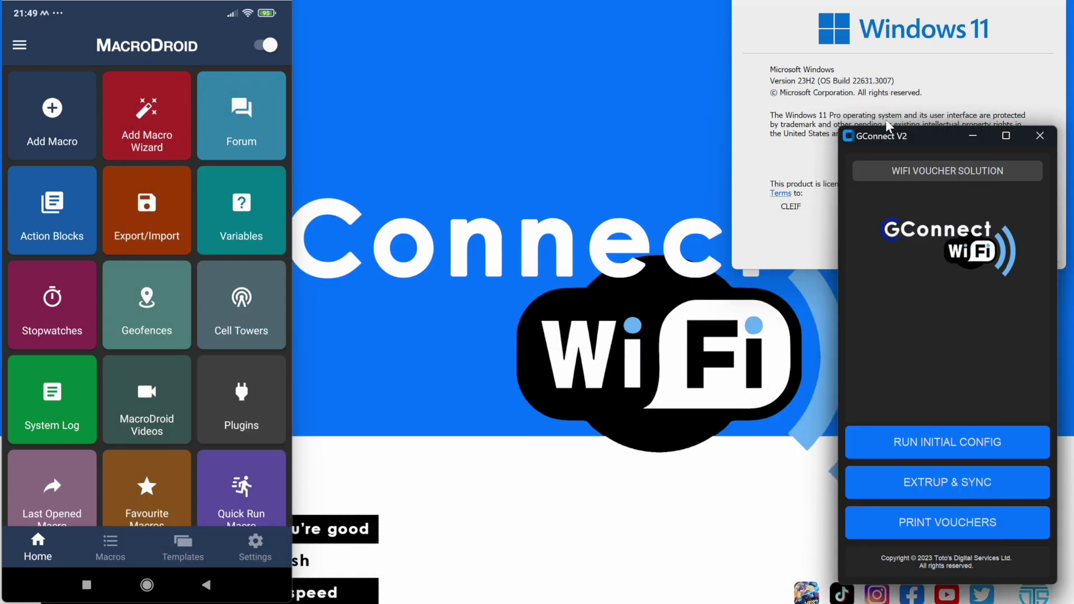
Return to the README's GCONNECT initialization section, bring up GConnect V2 and run the initial configuration.
left_click(506, 600)
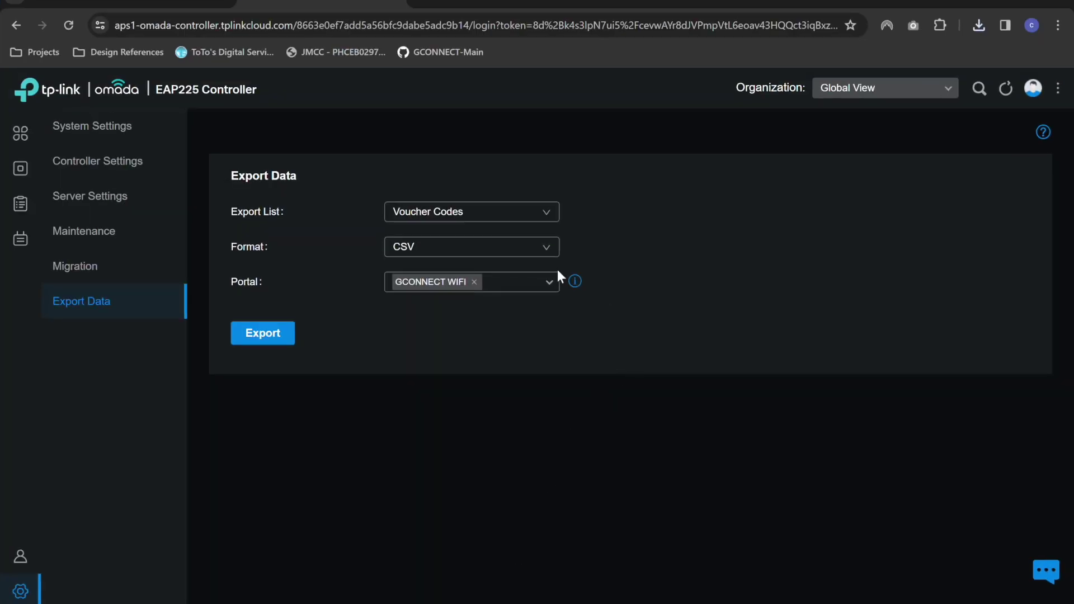
left_click(170, 3)
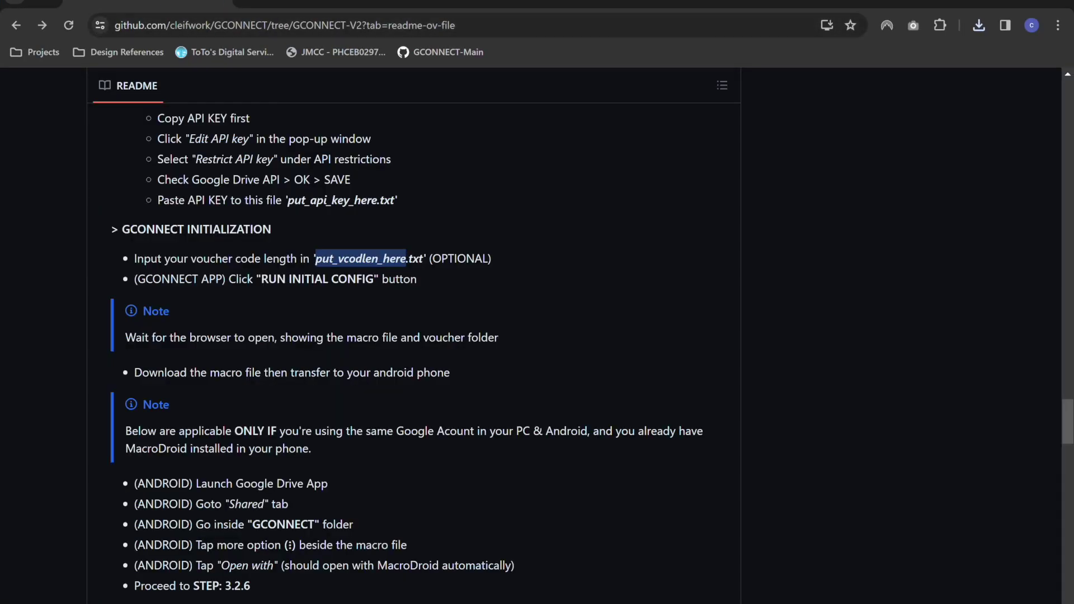
left_click(698, 599)
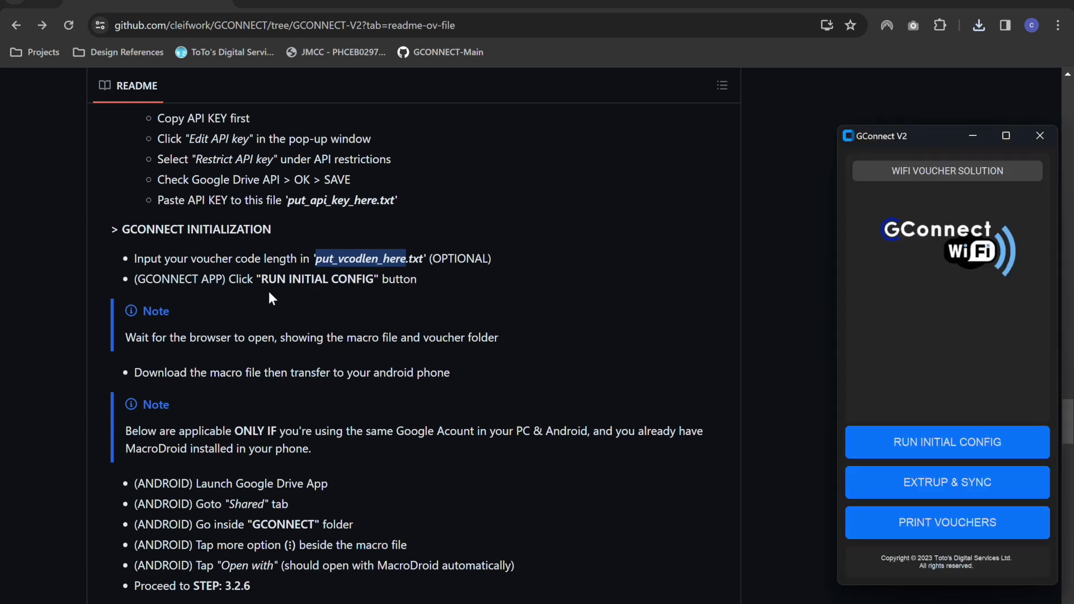
left_click(963, 454)
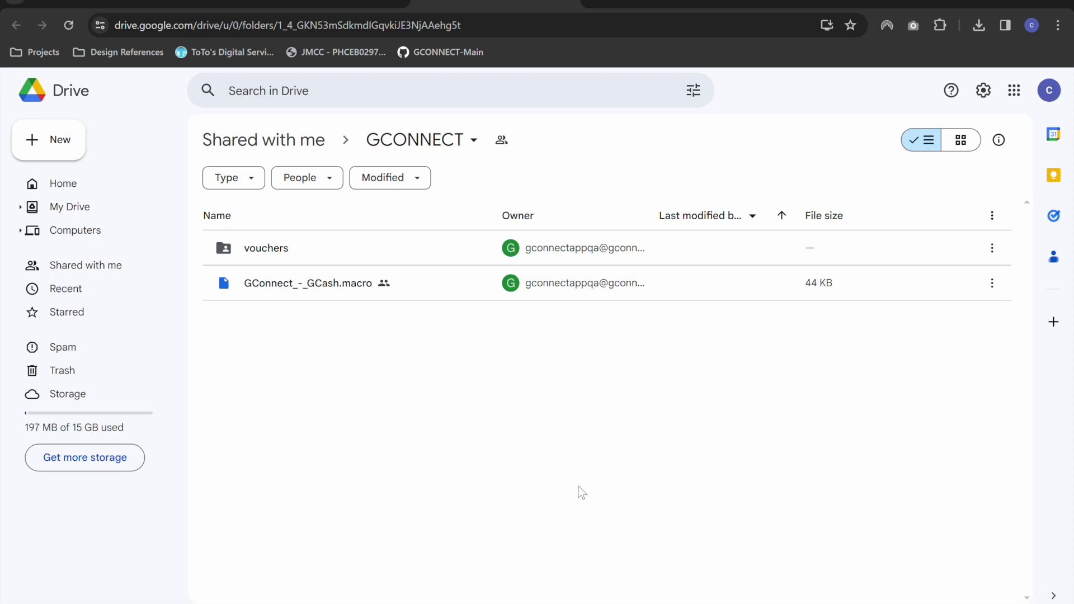
Switch to the phone's MacroDroid, import GConnect_-_GCash.macro from the shared GCONNECT Drive folder, and save the macro.
mouse_move(633, 603)
left_click(633, 553)
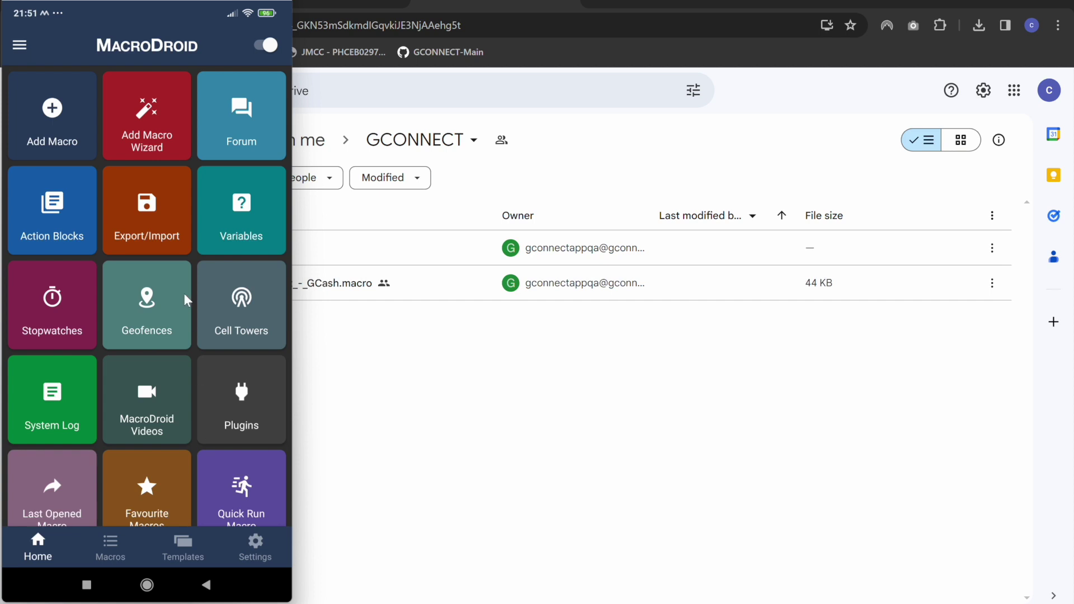
left_click(155, 235)
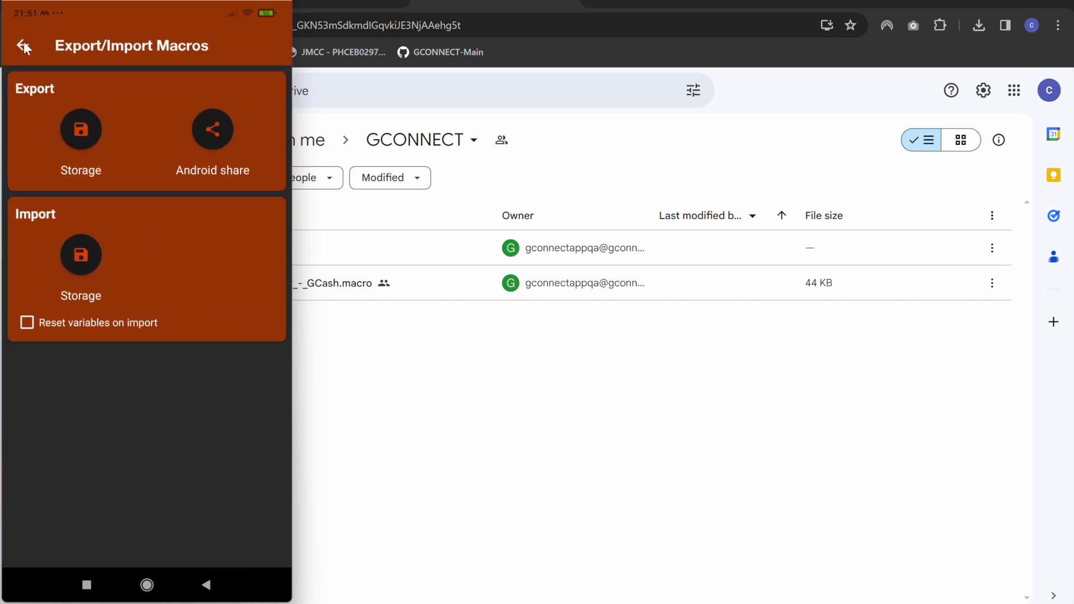
left_click(24, 41)
left_click(12, 48)
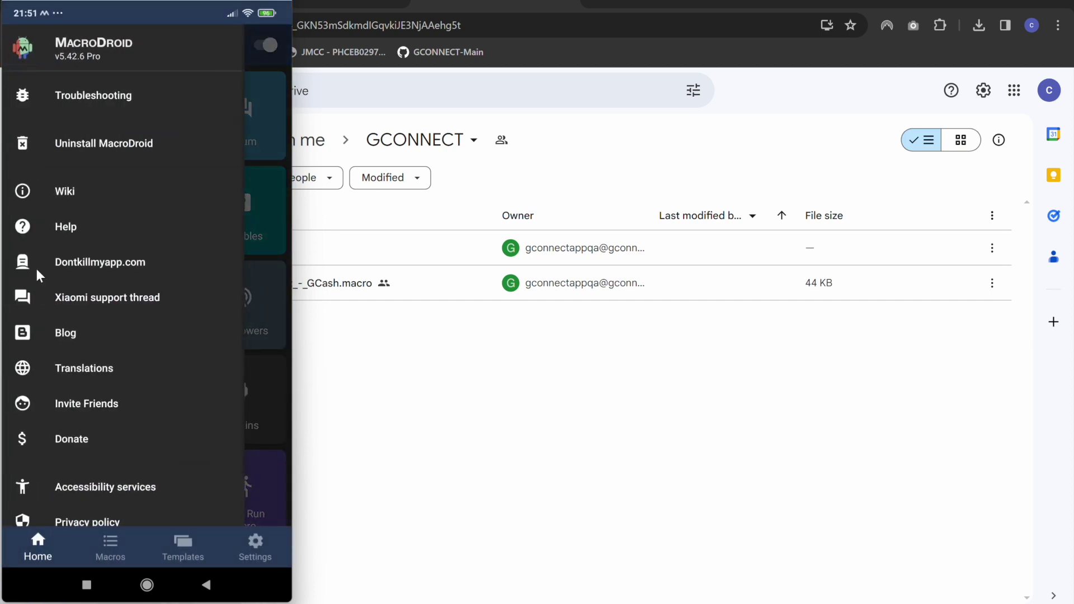
left_click(284, 322)
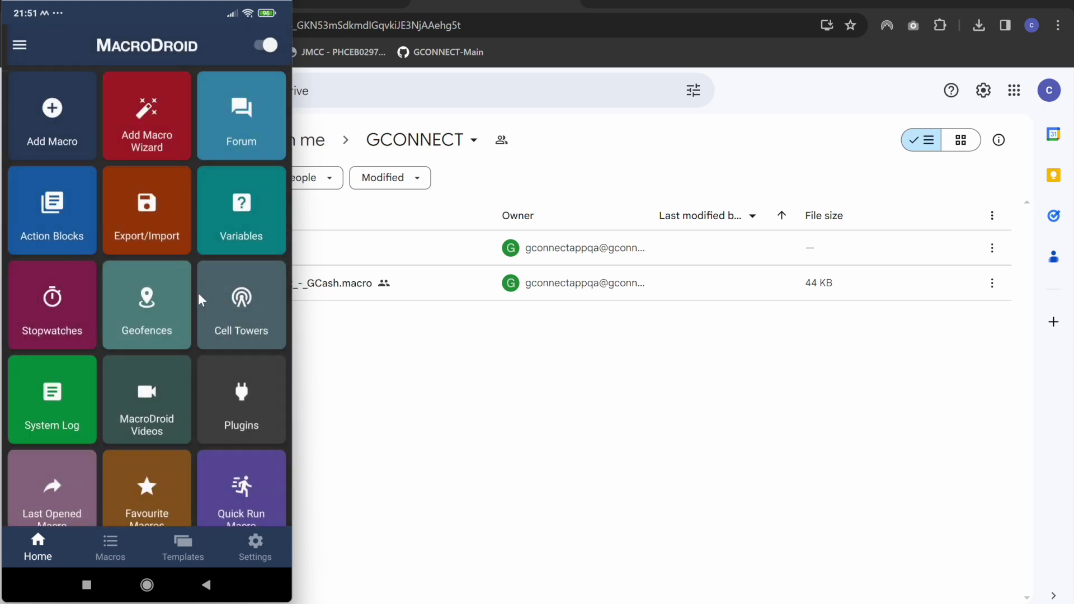
left_click(146, 216)
left_click(90, 264)
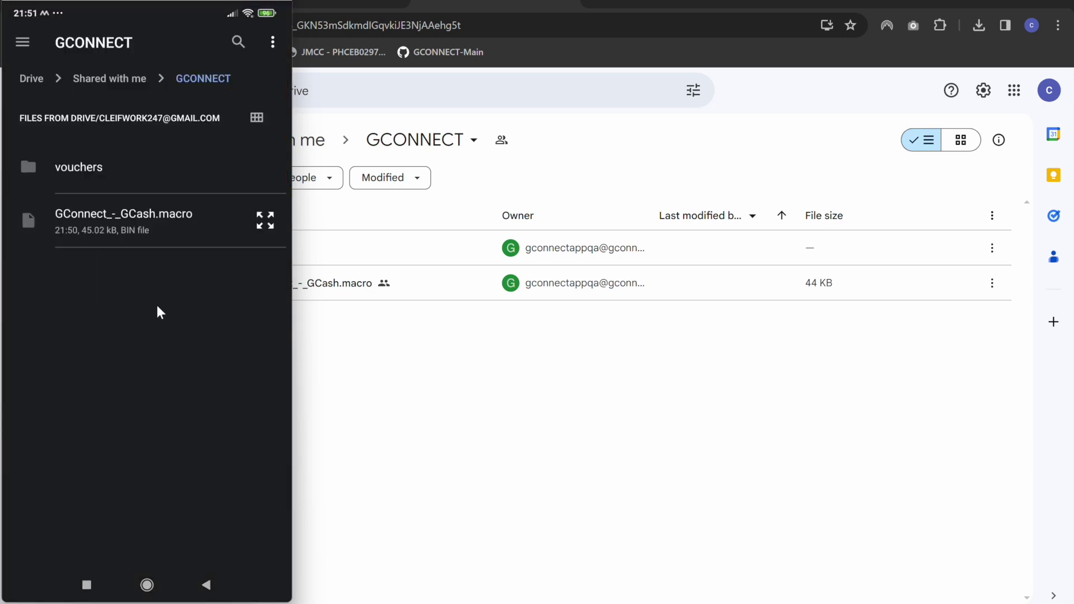
left_click(145, 223)
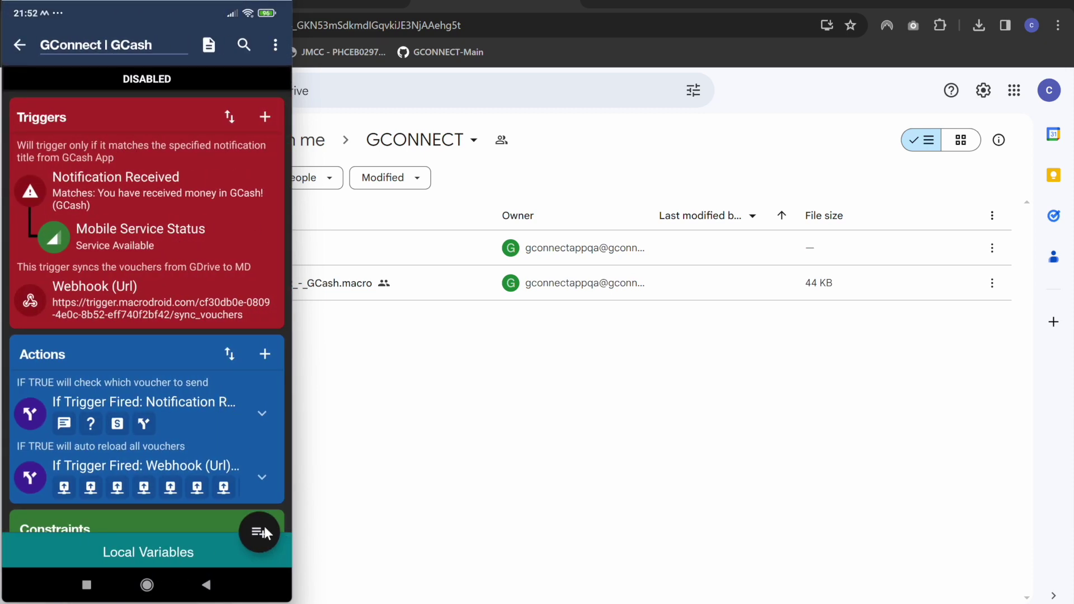
left_click(265, 526)
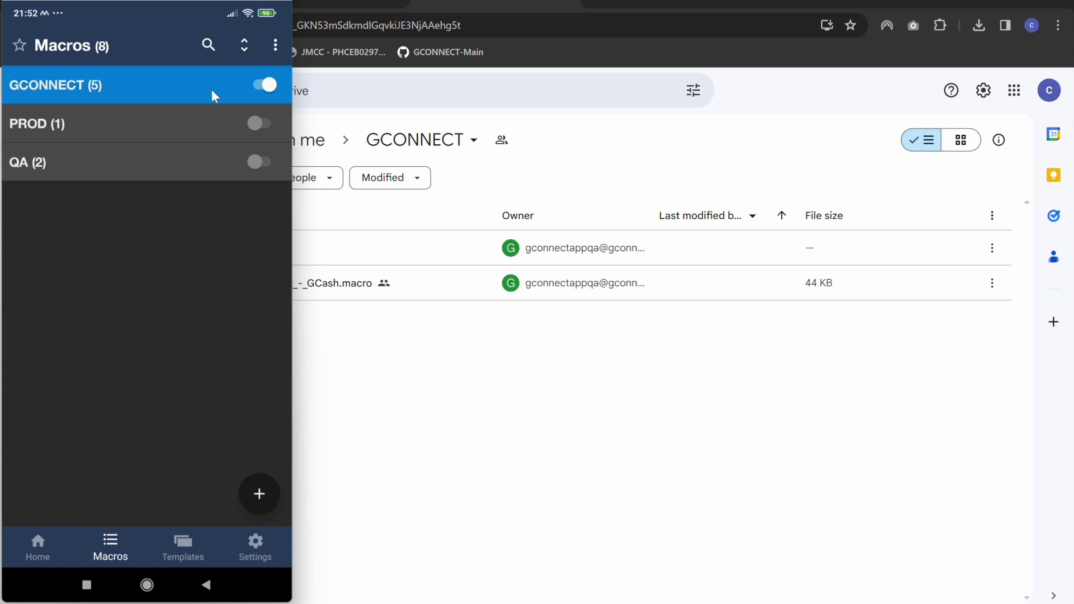
Open the GConnect | GCash macro in the GCONNECT category and examine the VCHCD dictionary's entries among its local variables.
left_click(210, 84)
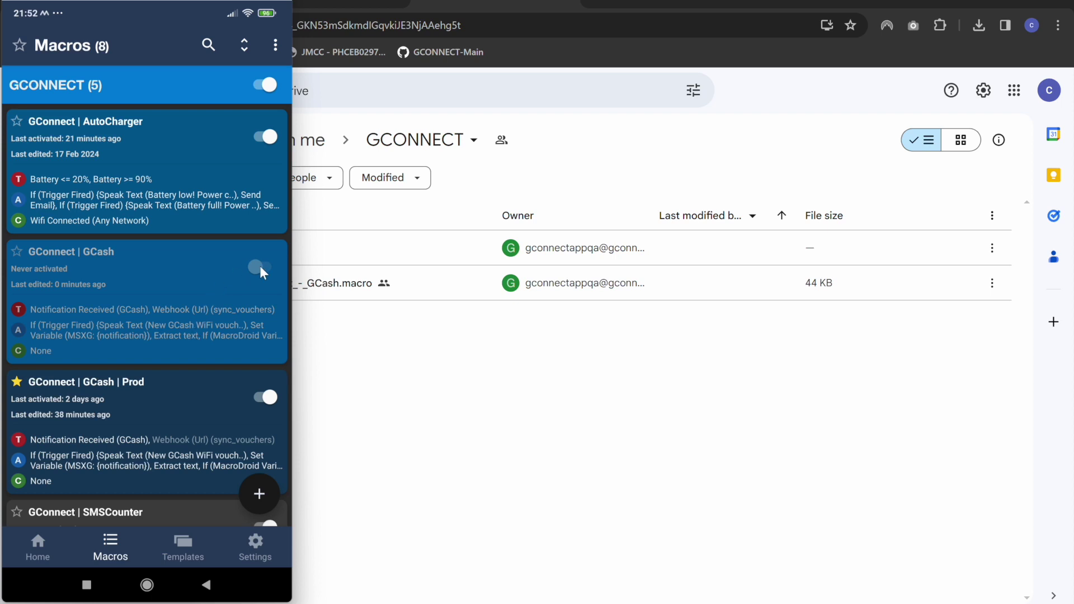
left_click(207, 320)
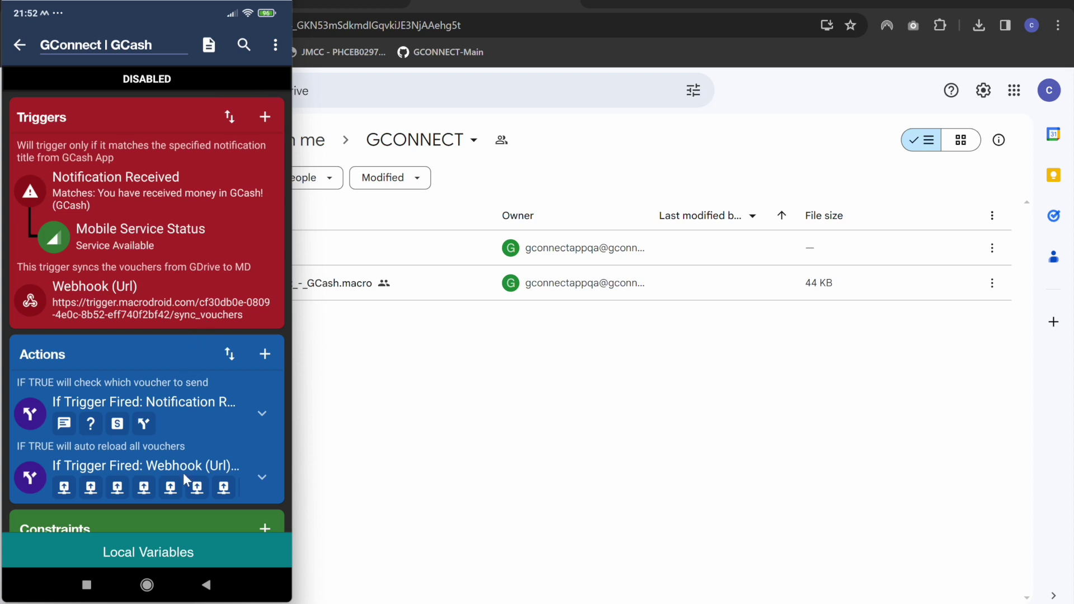
scroll(246, 461, "down", 2)
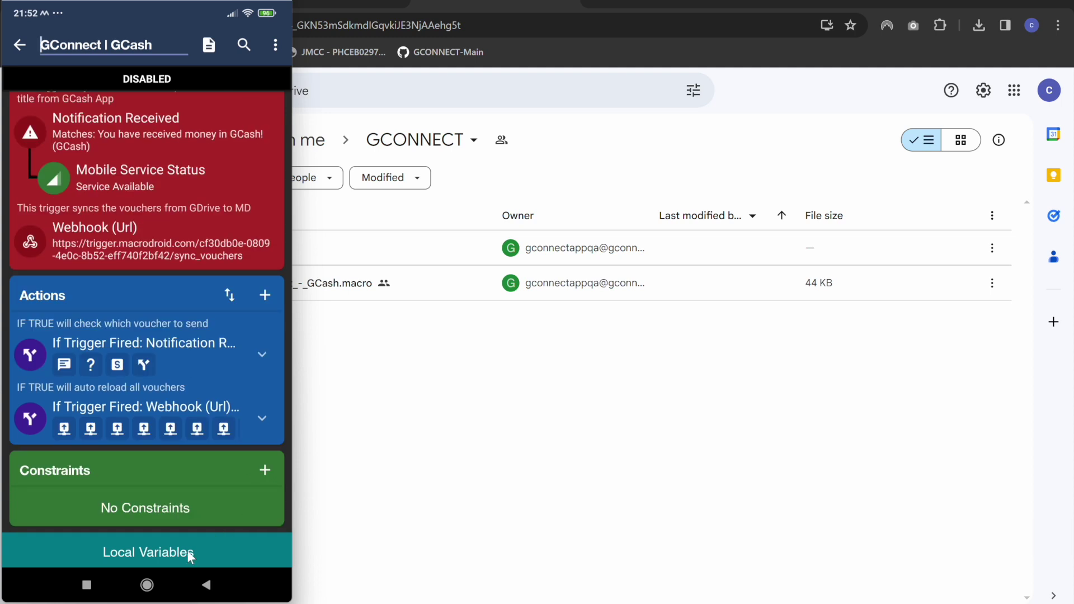
left_click(189, 557)
scroll(213, 367, "down", 1)
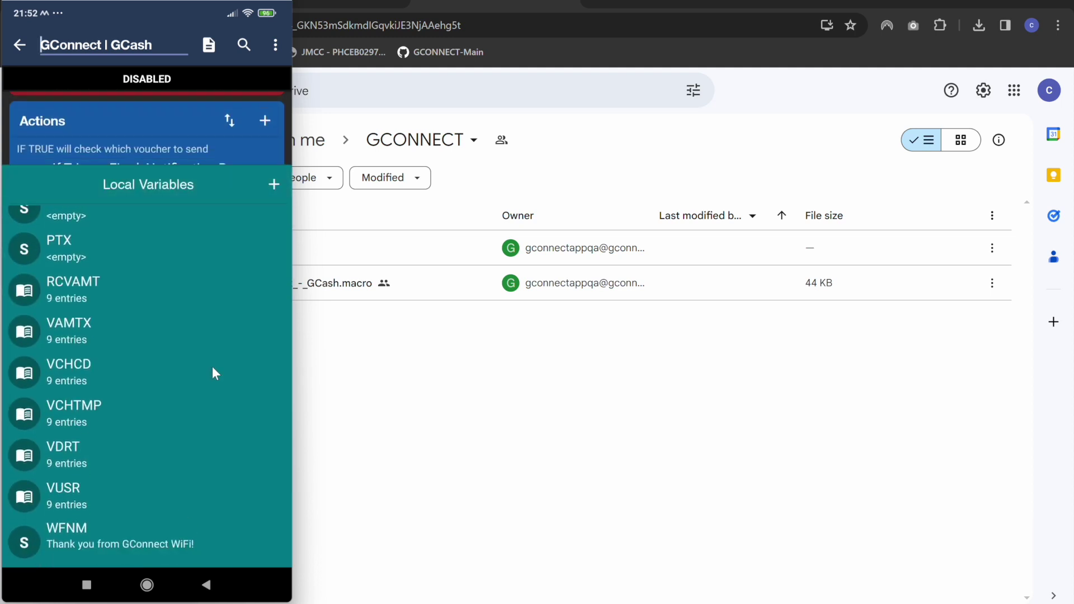
left_click(99, 362)
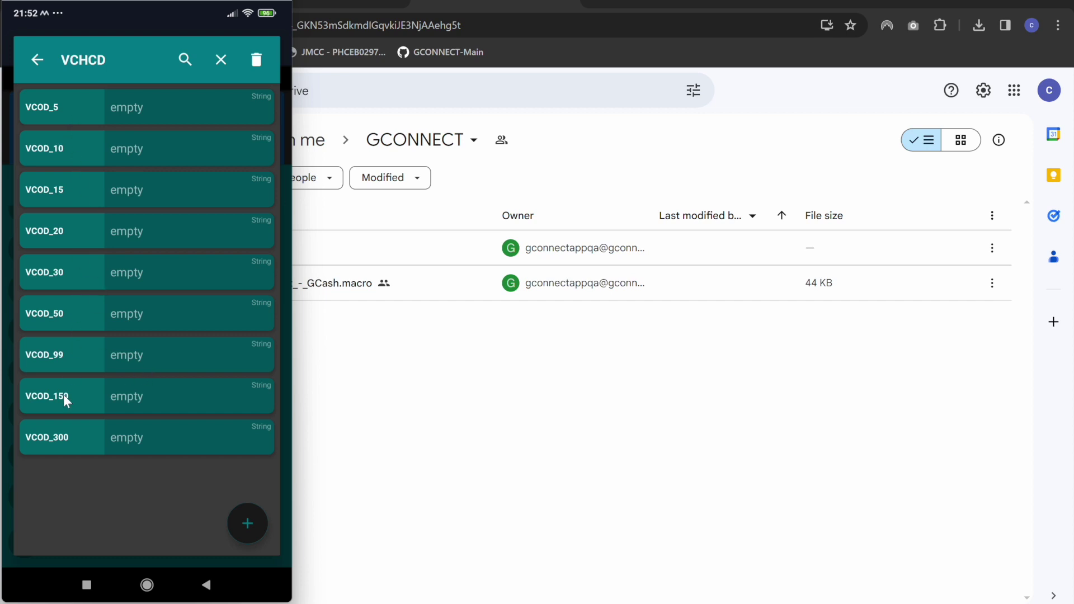
left_click(36, 60)
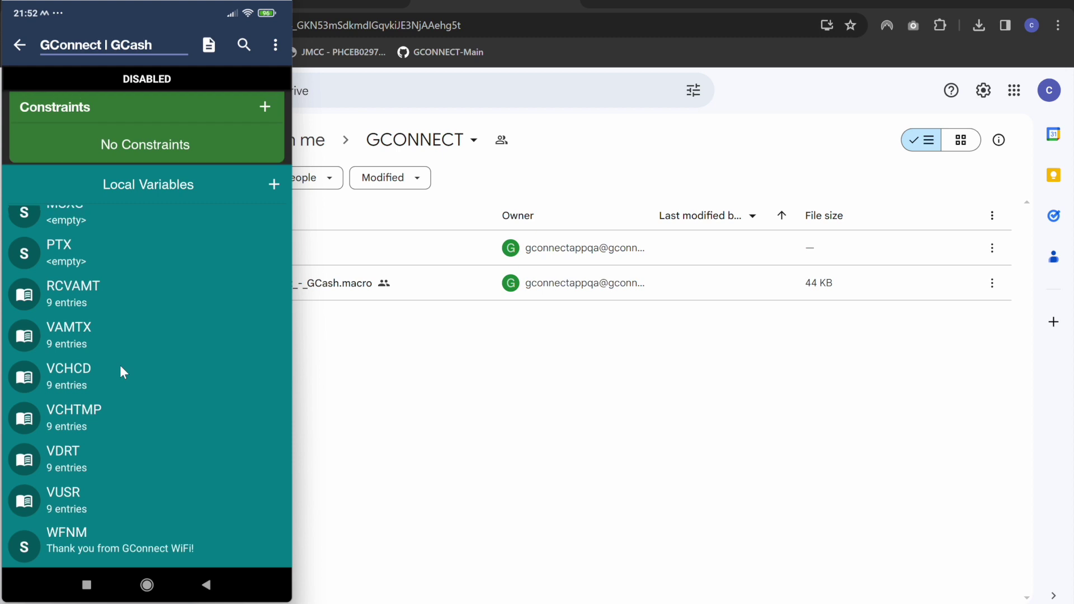
left_click(148, 182)
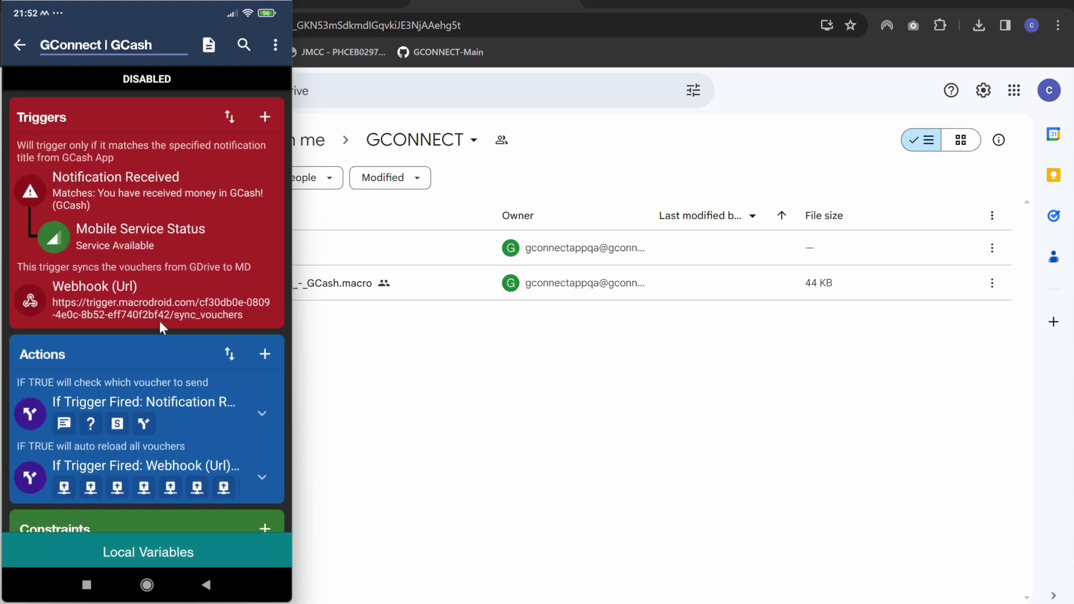
scroll(203, 408, "down", 2)
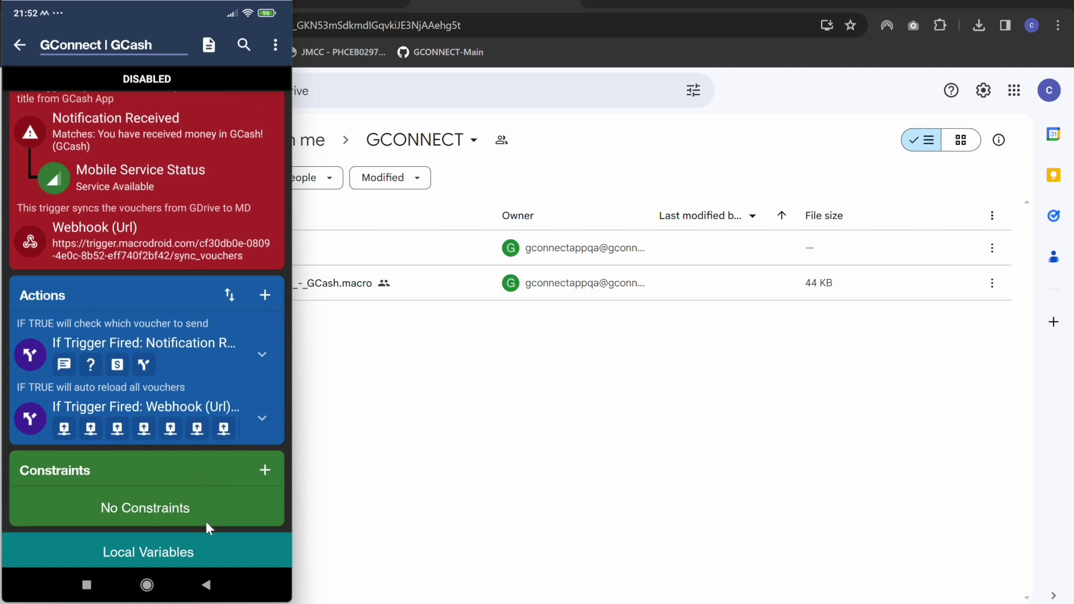
left_click(192, 543)
left_click(96, 390)
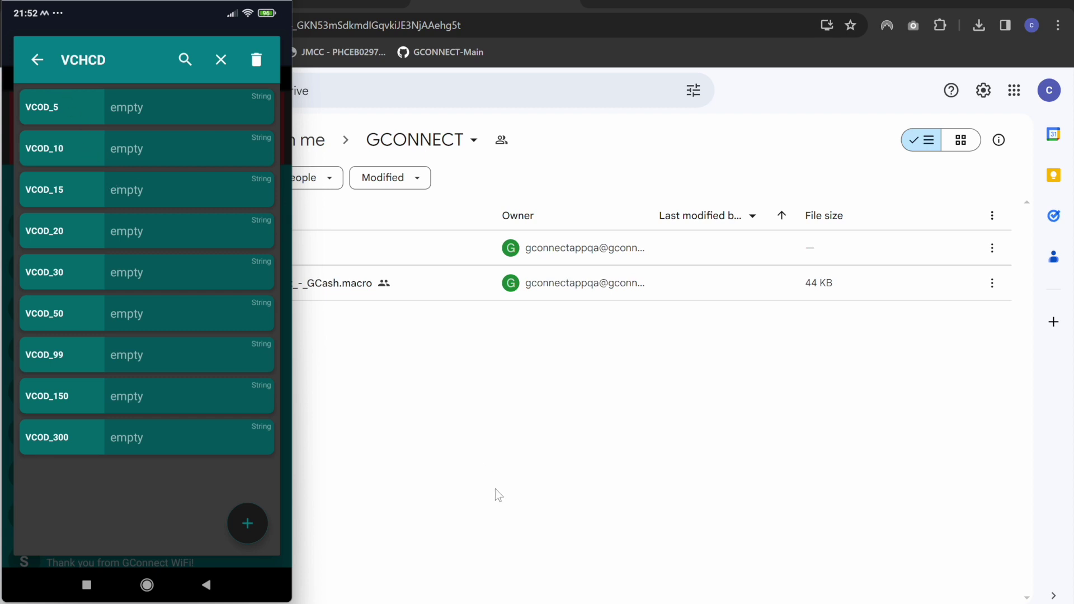
left_click(38, 62)
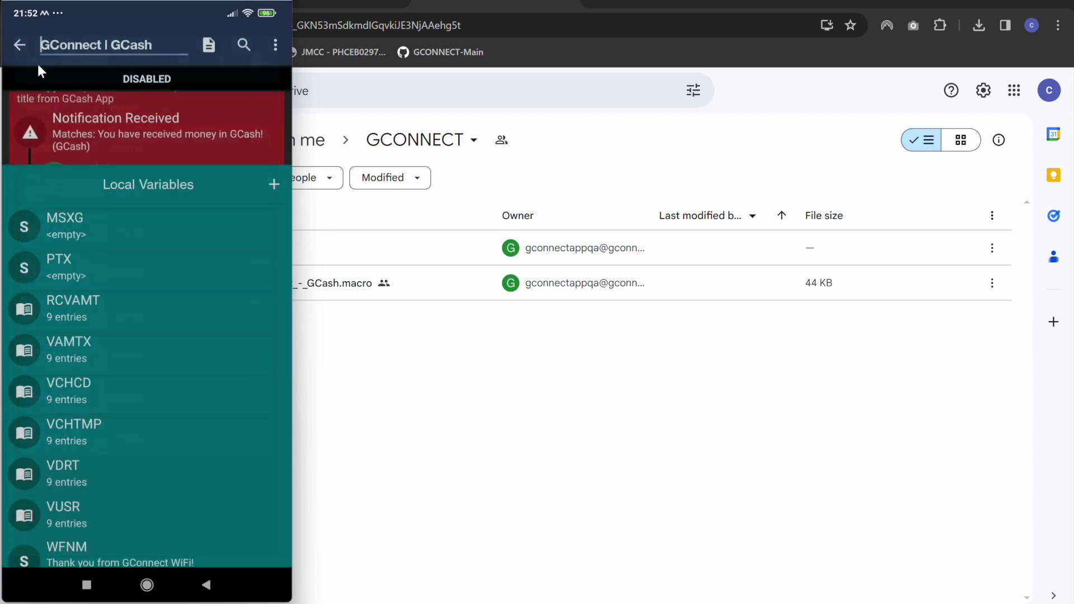
left_click(136, 194)
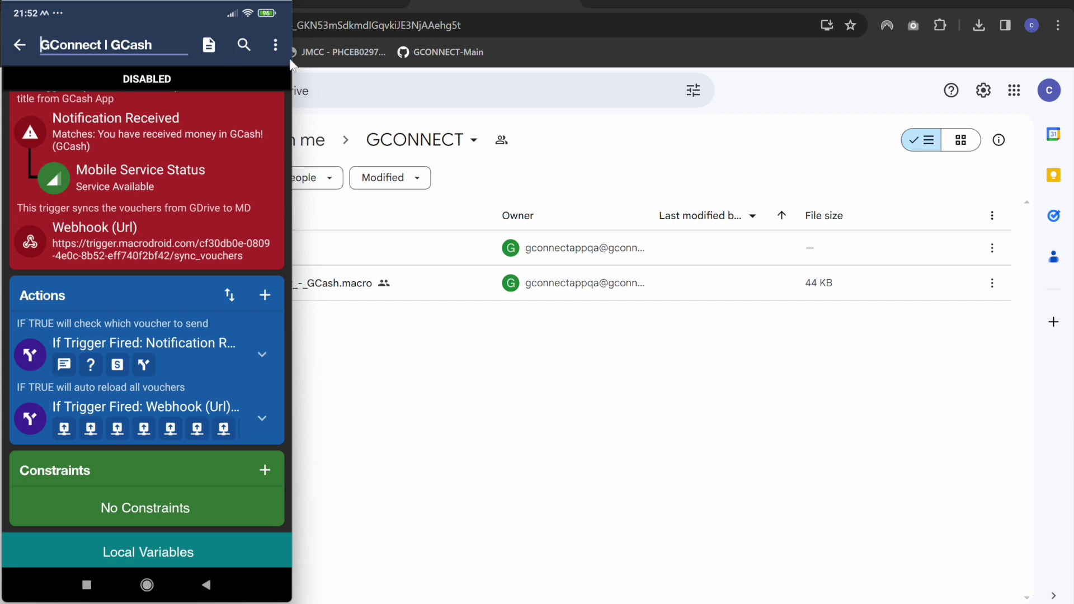
Enable the GConnect | GCash macro and return to the macro list.
left_click(275, 47)
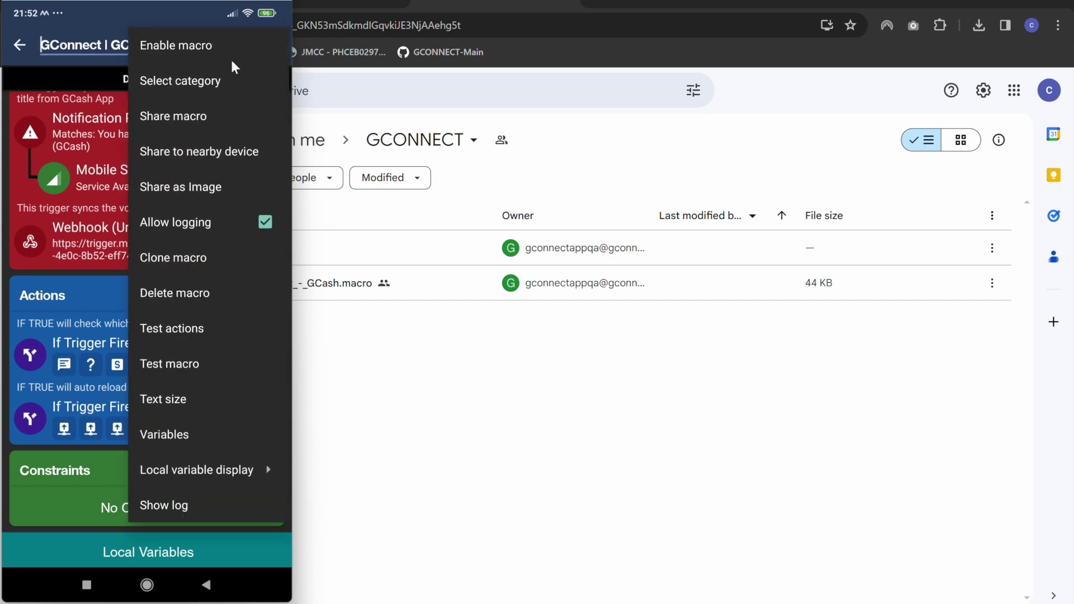
left_click(196, 43)
left_click(19, 46)
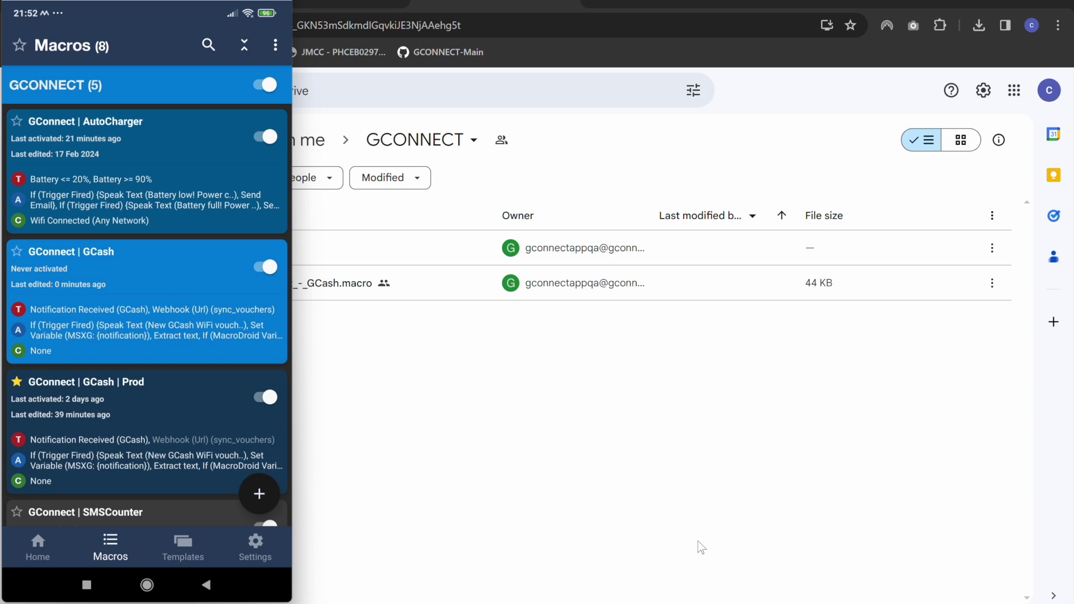
Bring up GConnect V2, display the GConnect | GCash macro's VCHCD dictionary on the phone, and run Extrup & Sync.
left_click(697, 603)
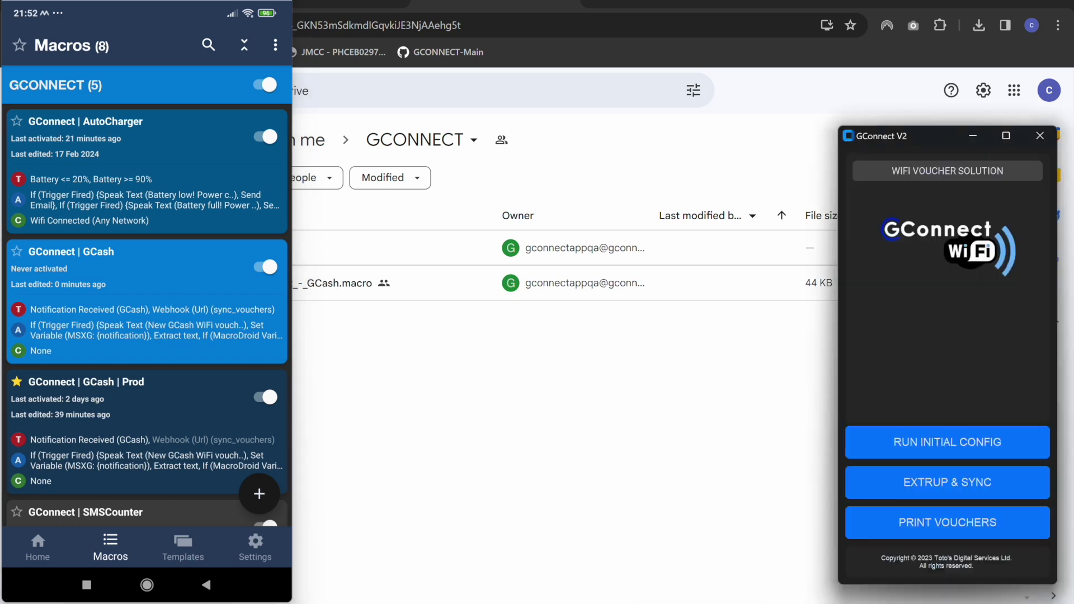
left_click(180, 327)
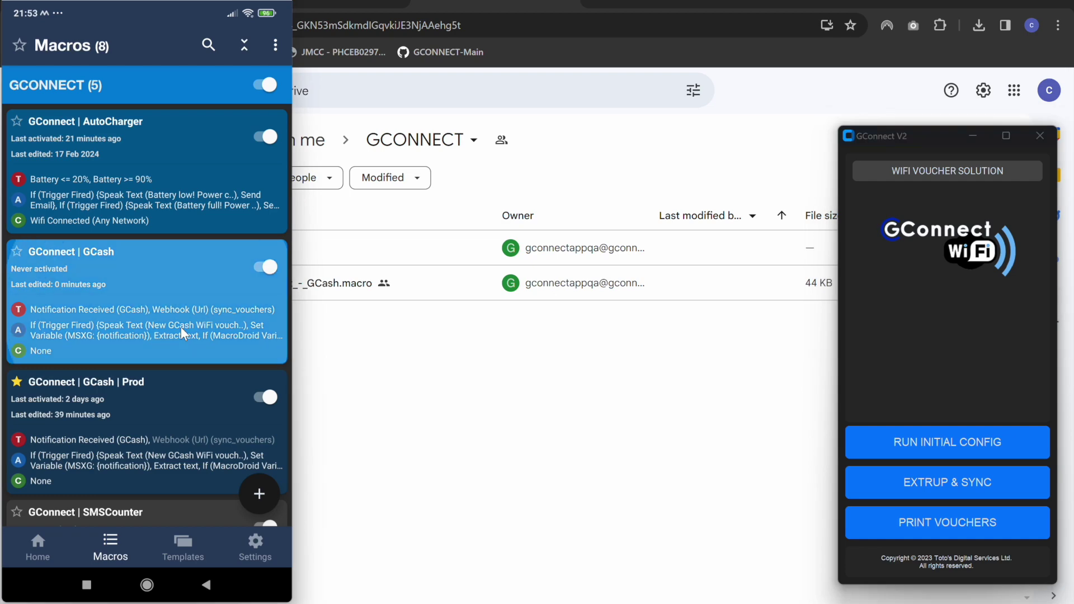
left_click(166, 546)
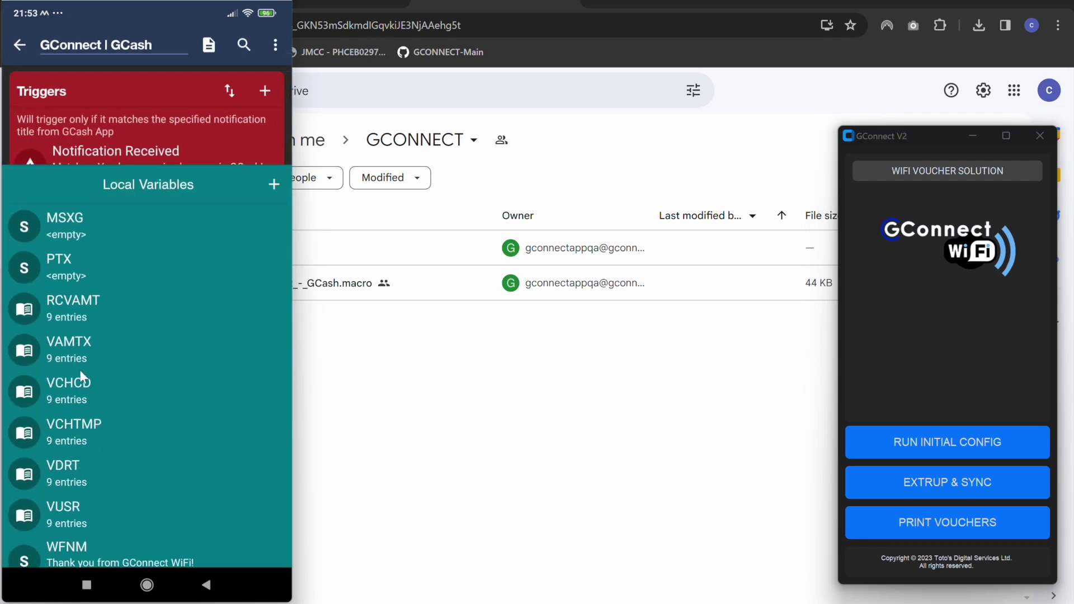
left_click(57, 387)
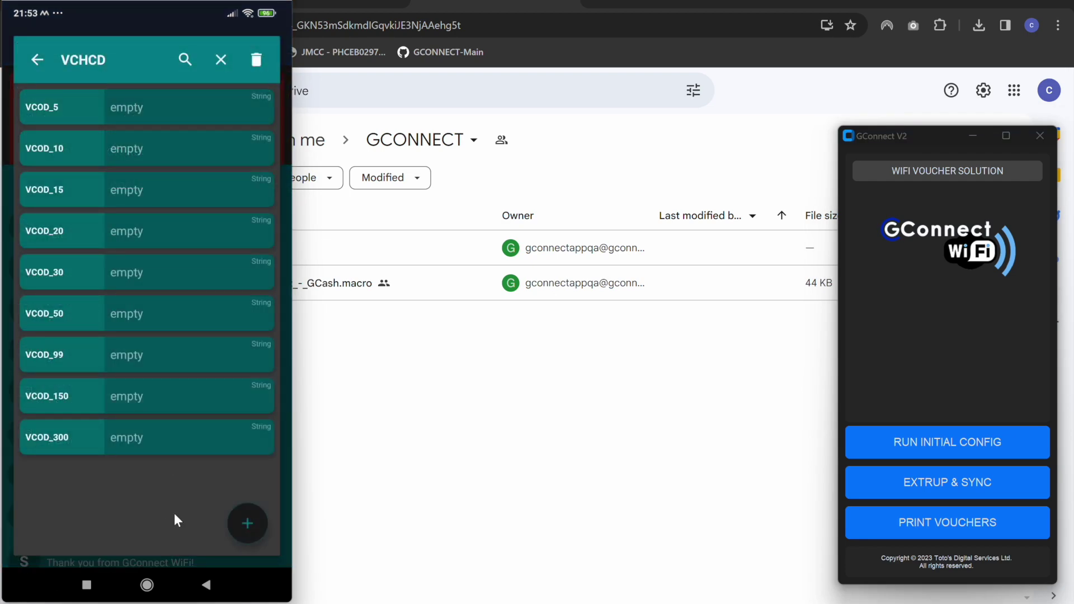
left_click(976, 486)
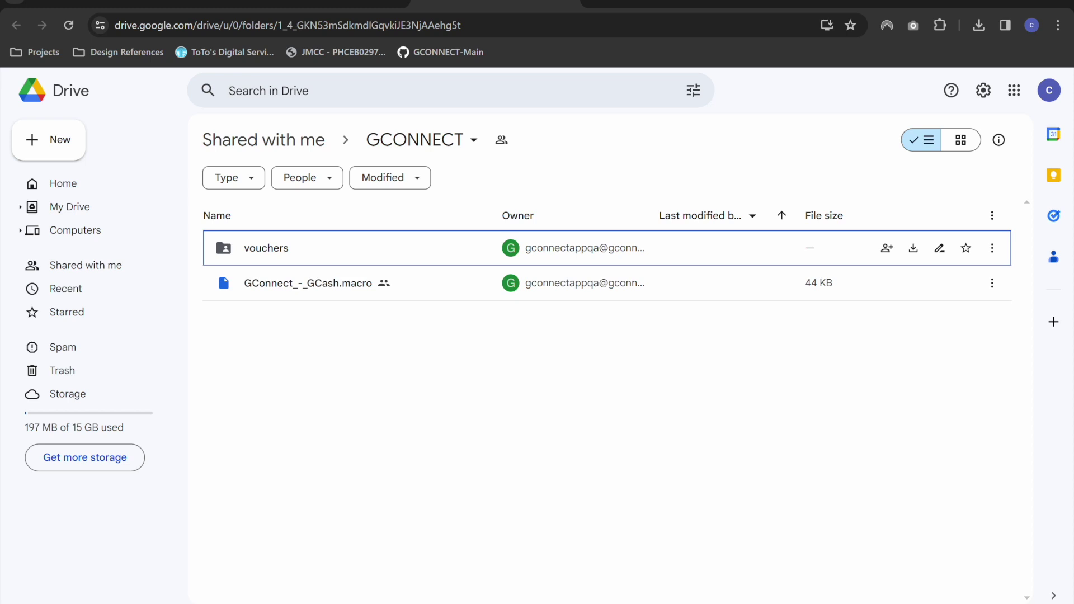
Return to the phone's MacroDroid and reopen the VCHCD dictionary to check its voucher entries after the sync.
left_click(683, 603)
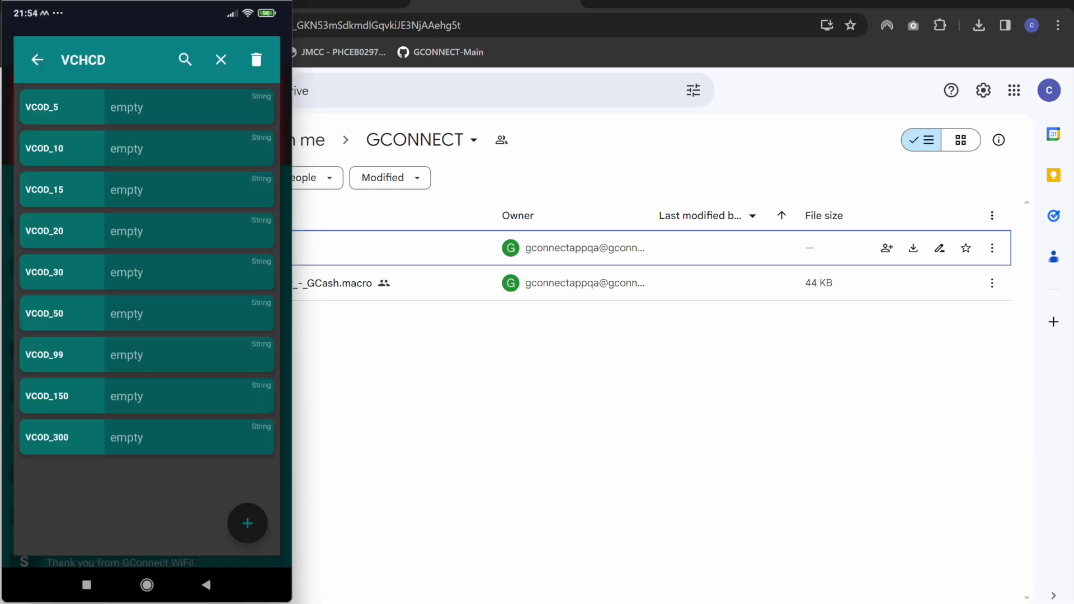
left_click(206, 584)
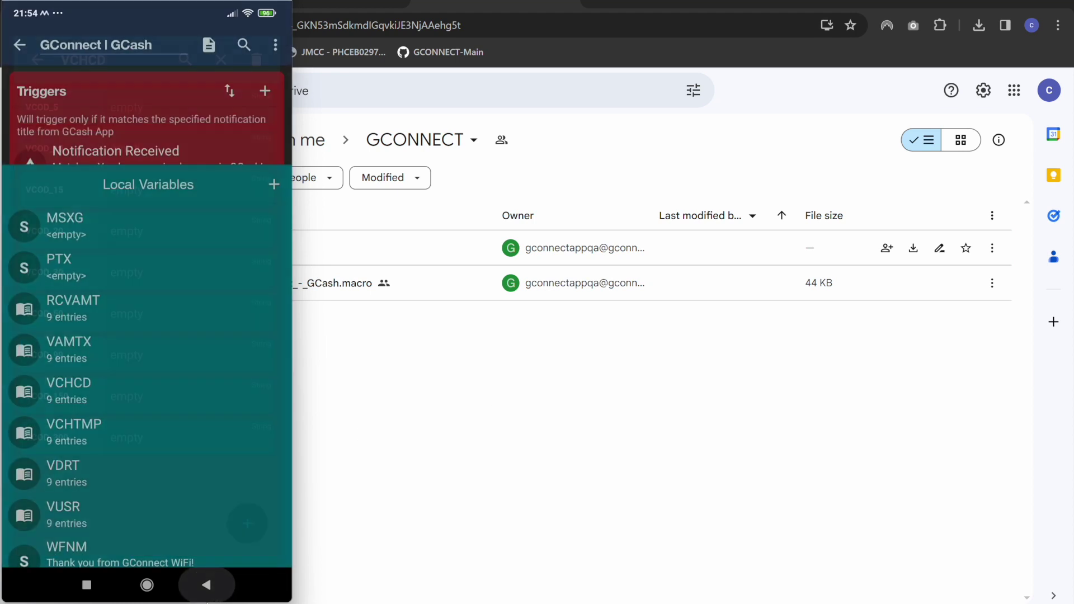
left_click(205, 585)
left_click(167, 344)
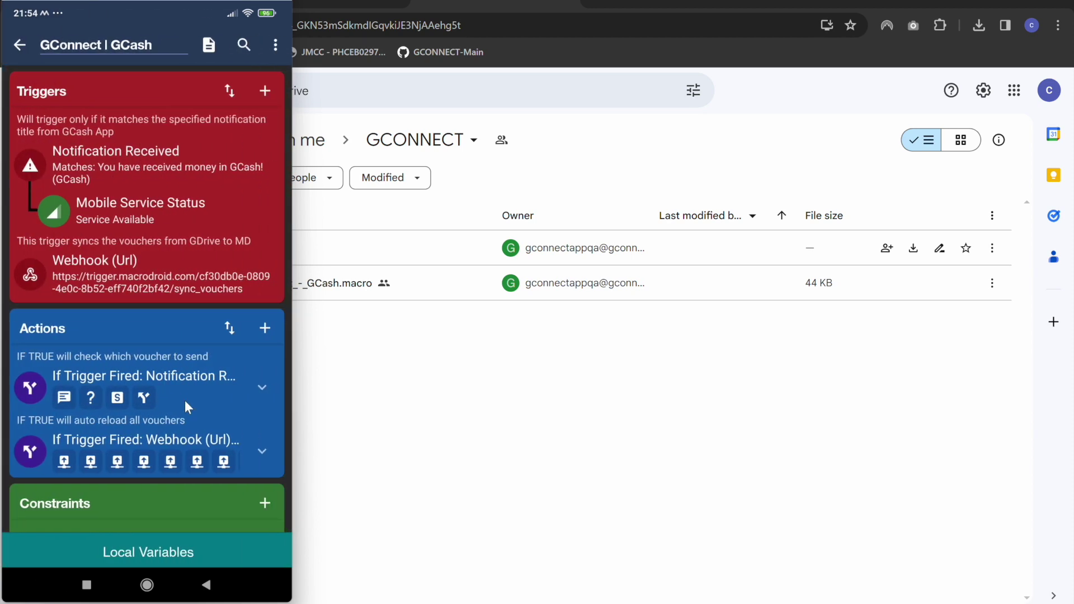
left_click(162, 551)
left_click(84, 391)
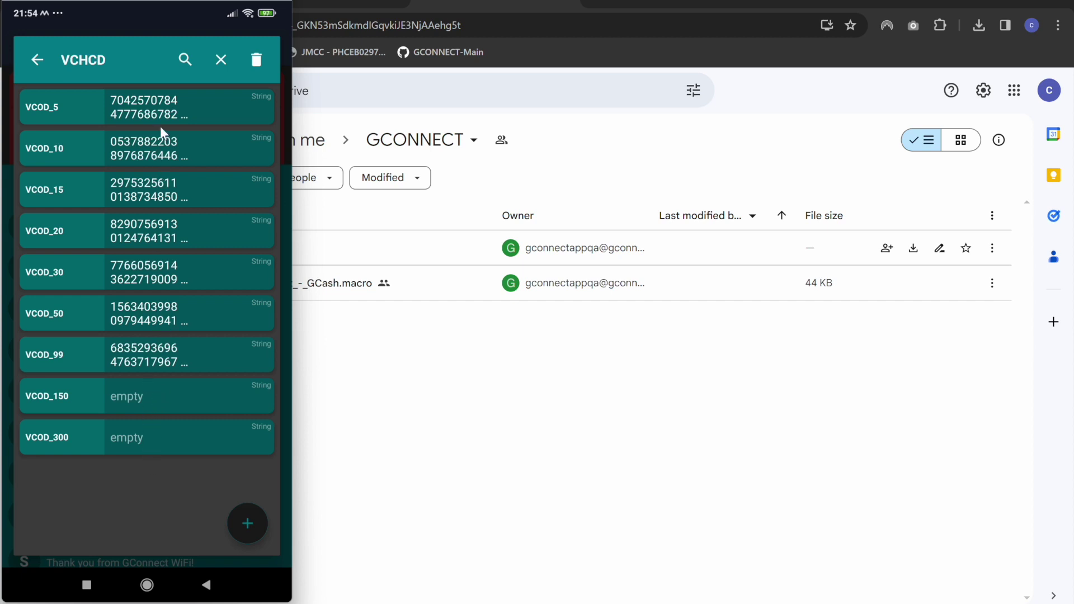
Examine the voucher codes stored under VCOD_5, leave the entry without editing it, and go back to the macro list.
left_click(149, 115)
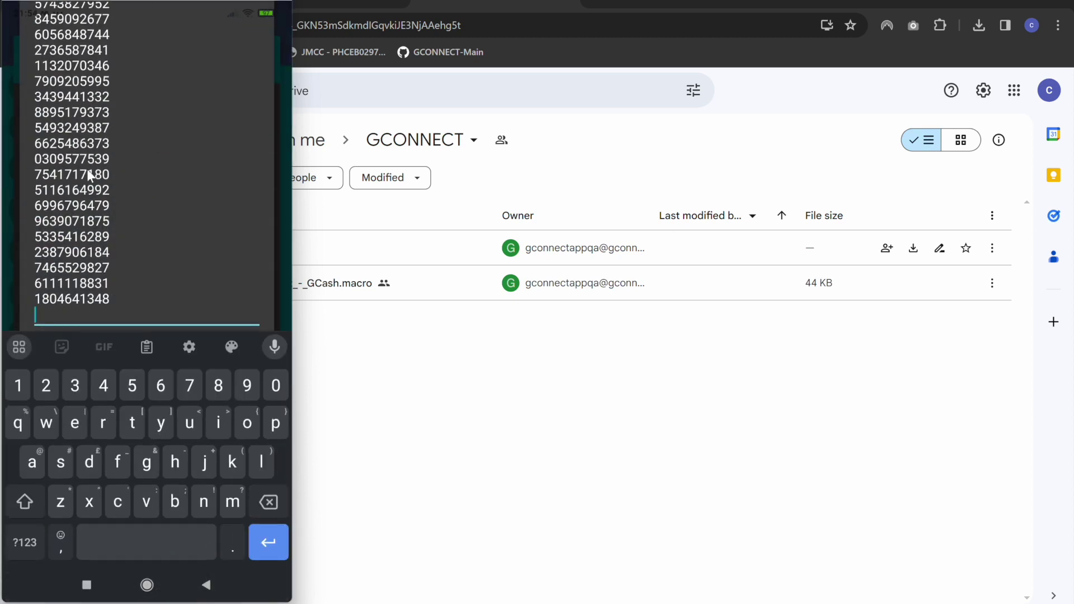
scroll(86, 169, "up", 5)
scroll(86, 169, "down", 3)
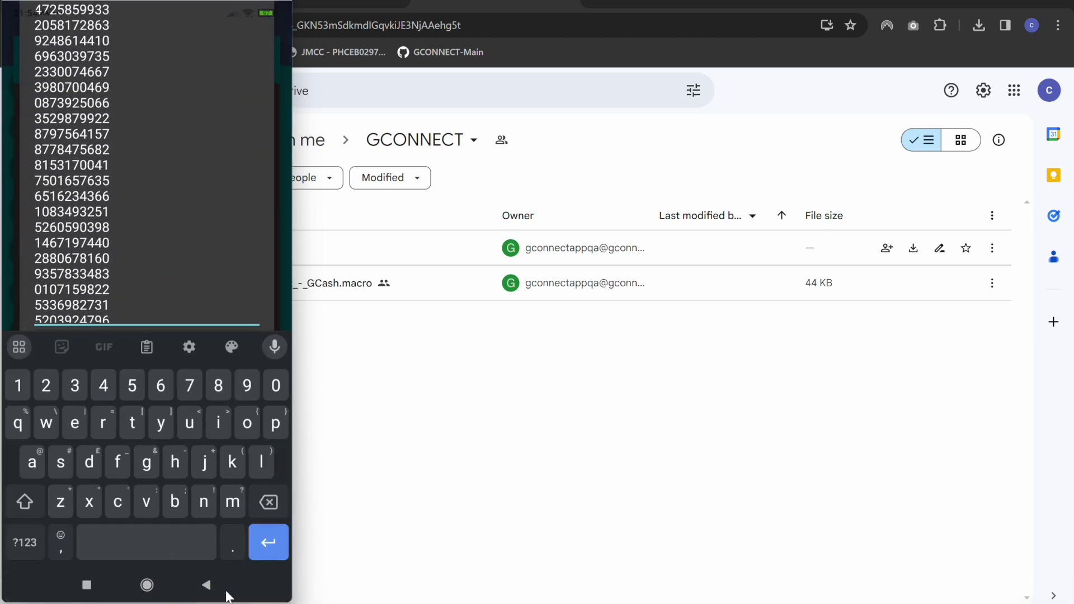
left_click(207, 585)
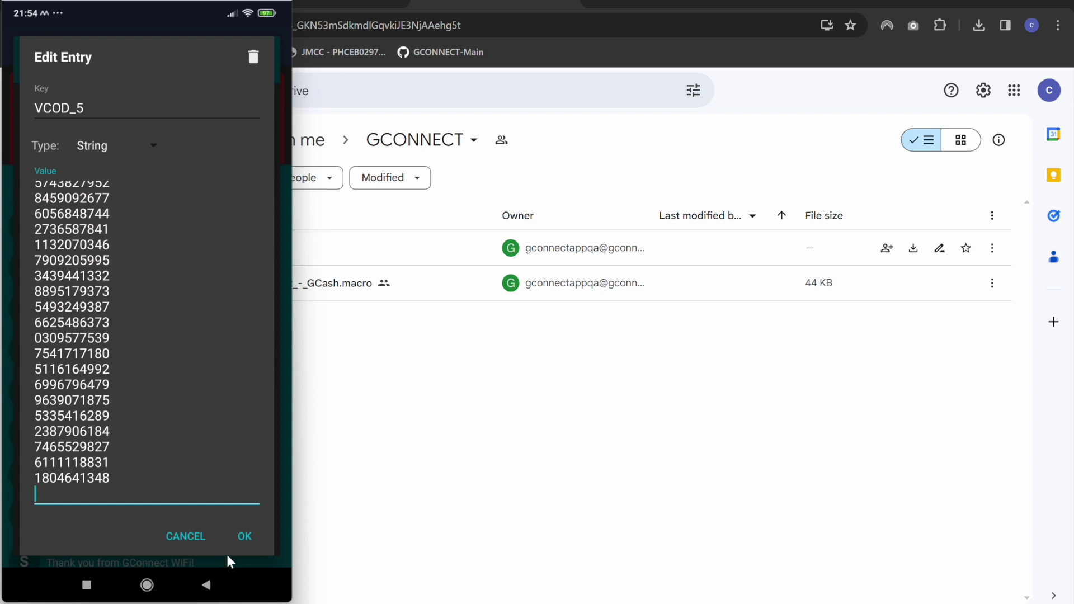
left_click(192, 536)
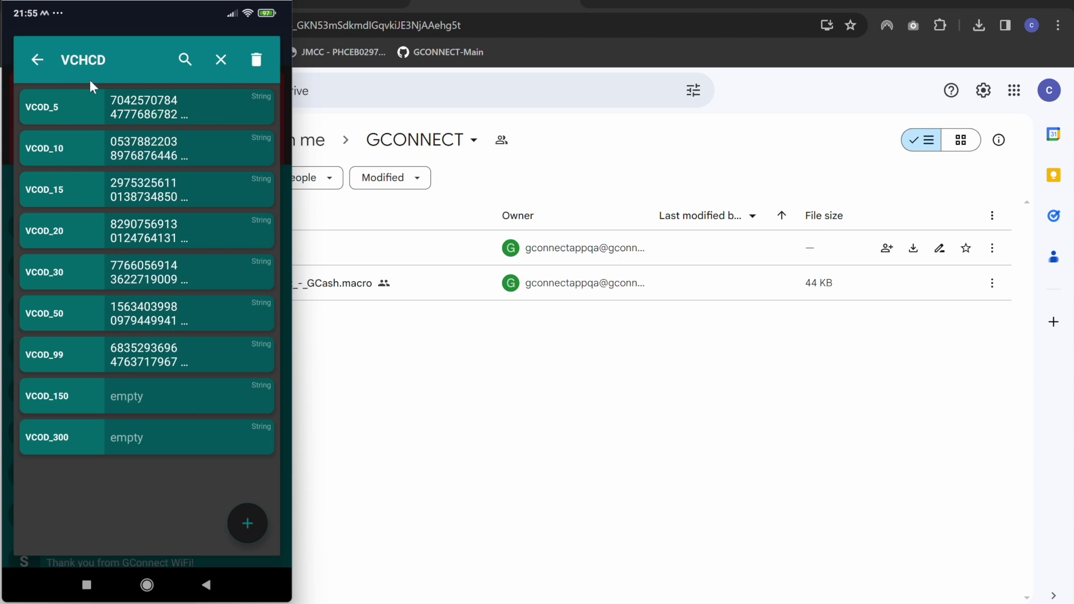
left_click(37, 60)
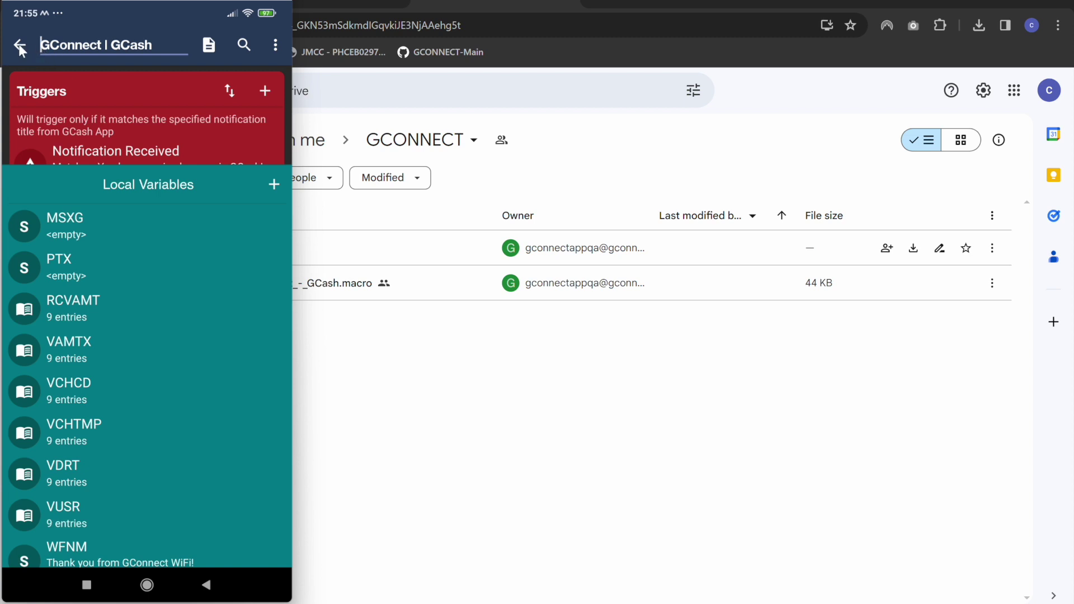
left_click(18, 49)
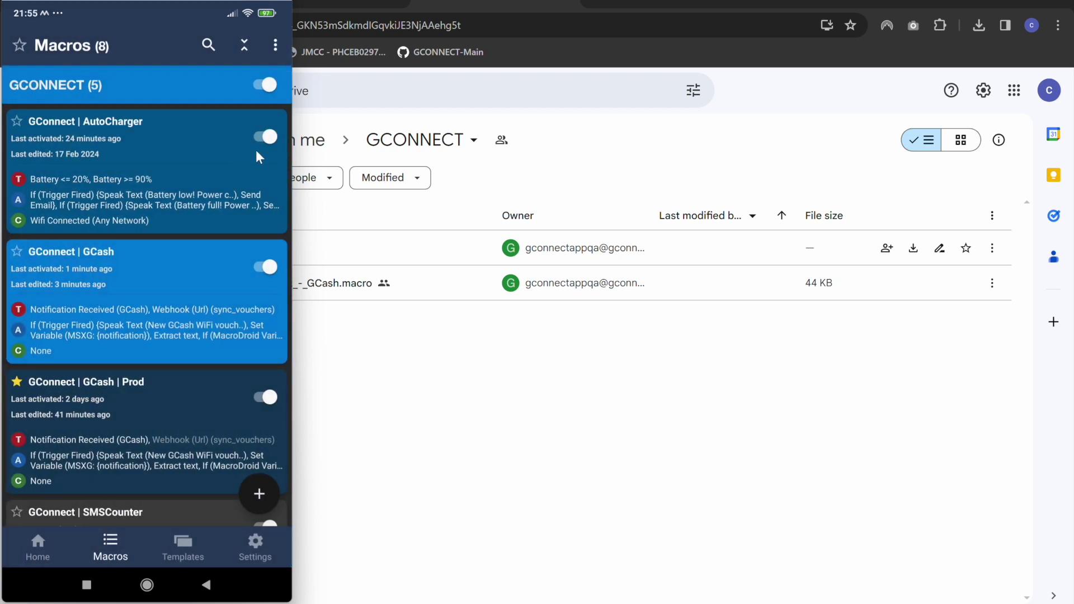
Disable the AutoCharger, GCash | Prod, SMSCounter and WiFiMon macros in the GCONNECT category, leaving GConnect | GCash enabled.
left_click(268, 137)
left_click(265, 397)
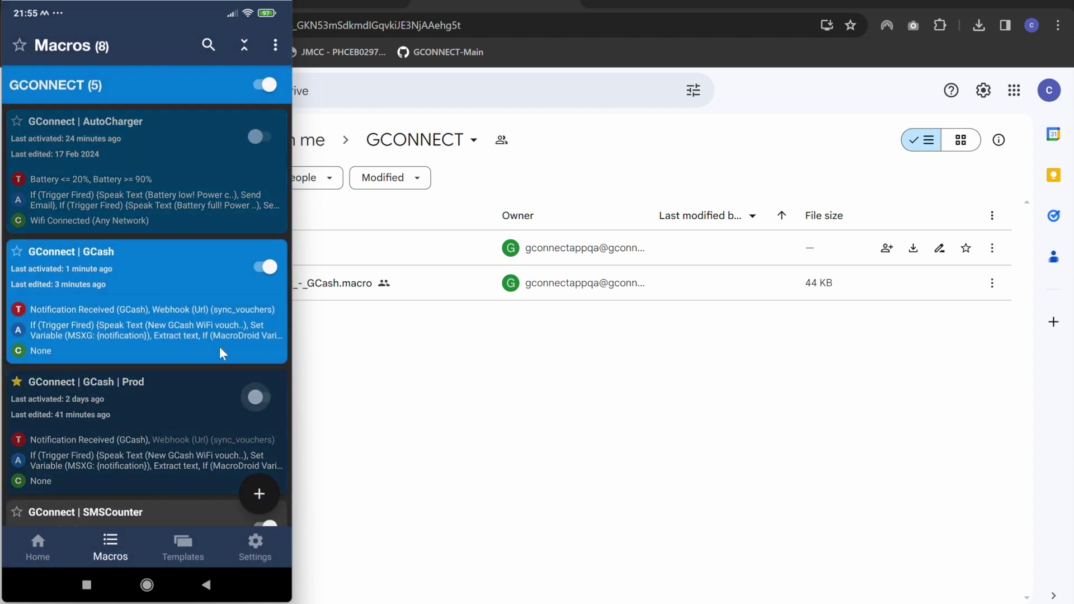
scroll(220, 347, "down", 1)
scroll(220, 347, "down", 3)
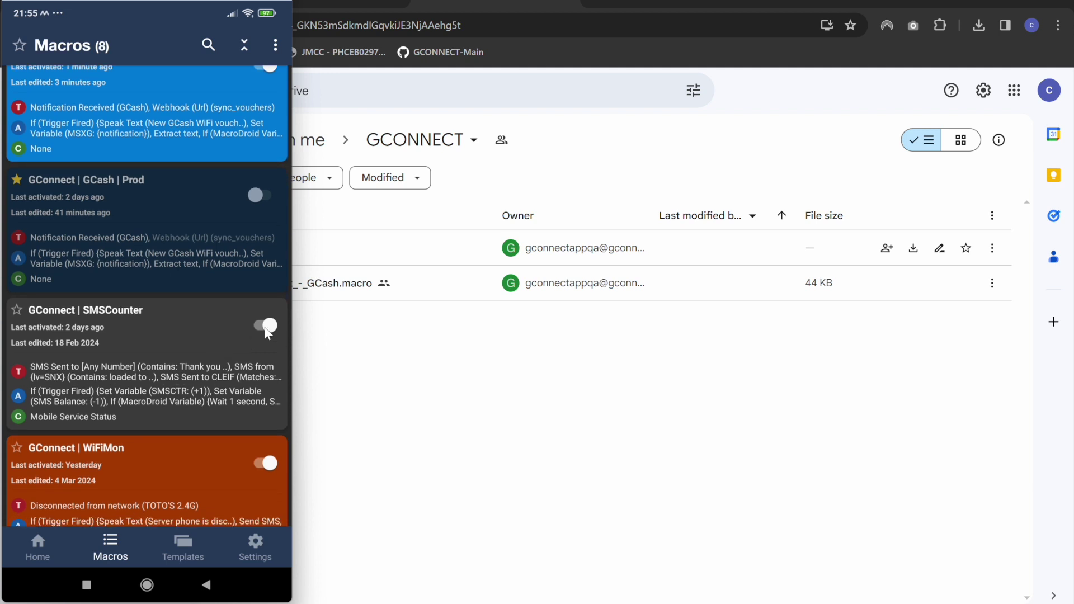
left_click(266, 326)
left_click(265, 463)
scroll(221, 337, "down", 2)
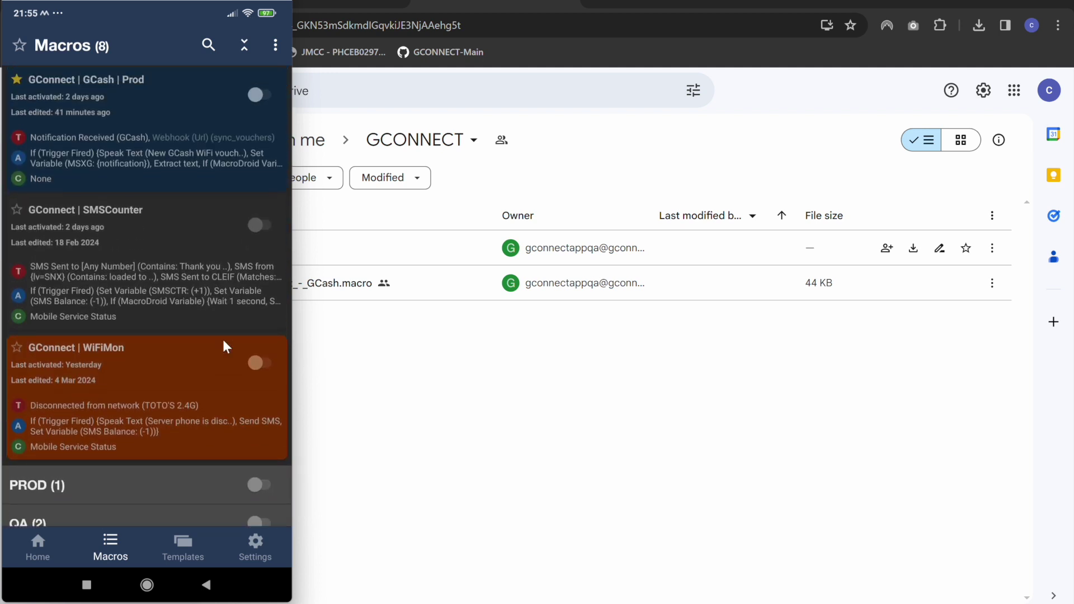
scroll(221, 337, "up", 6)
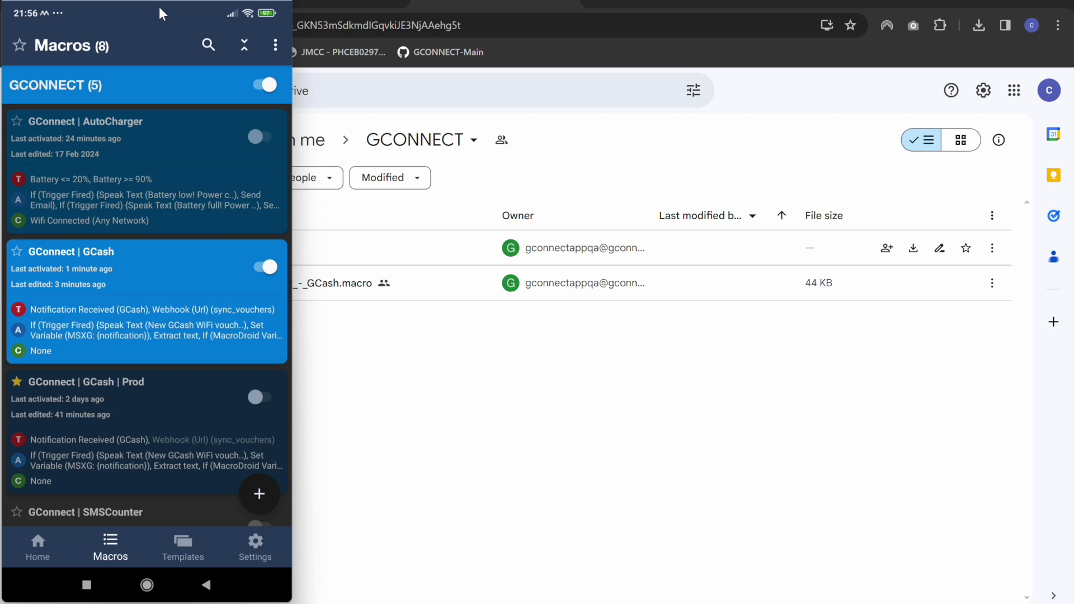
Switch to the GCash app's Express Send and send PHP 5 to GCONNECT without the scam protection or a message.
key("alt+Tab")
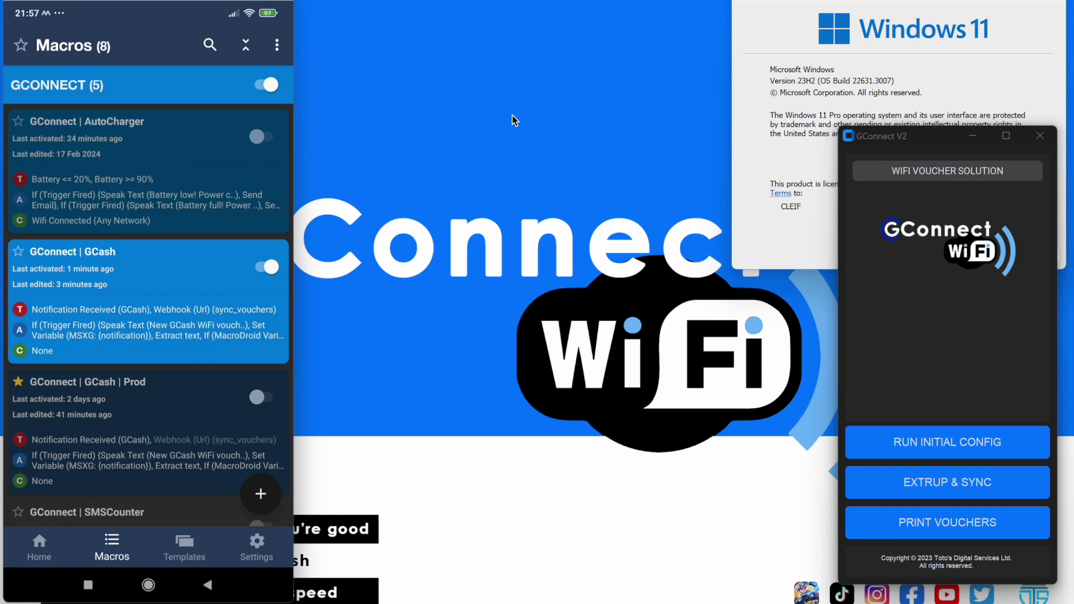
left_click(537, 307)
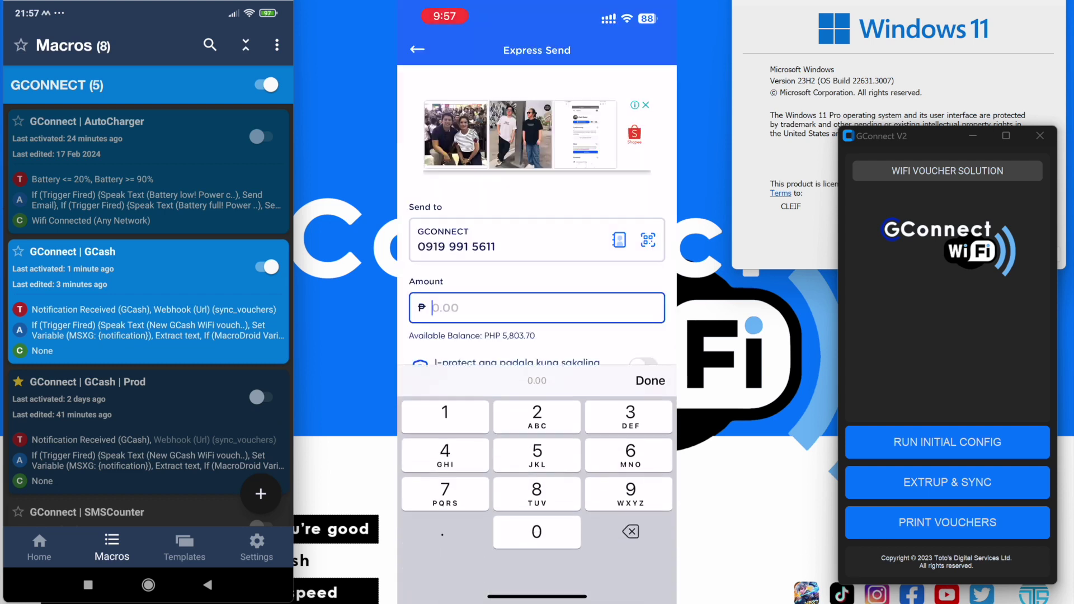
type("5")
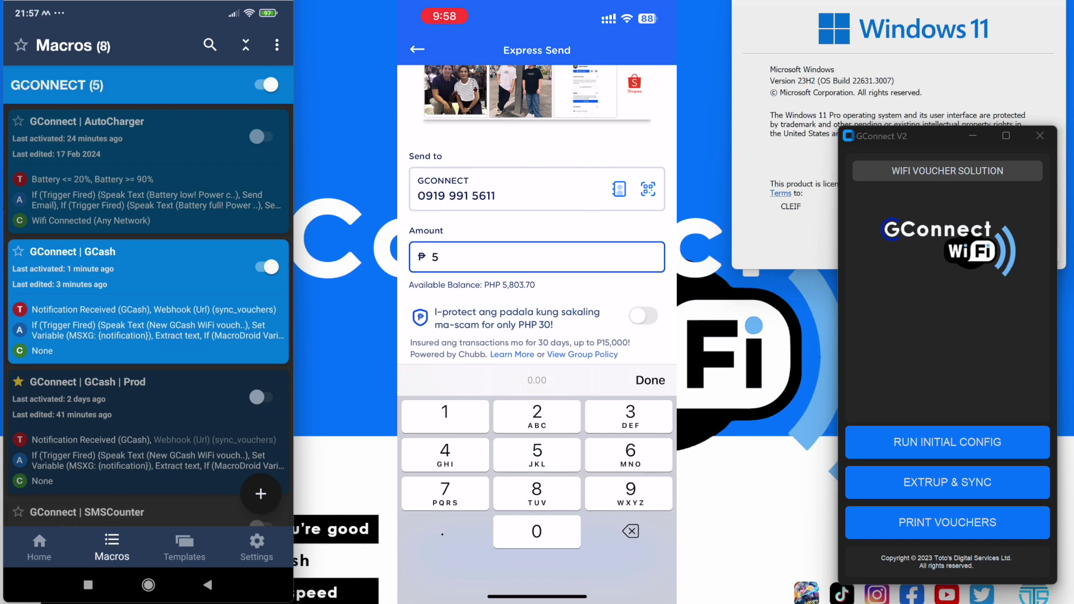
left_click(650, 380)
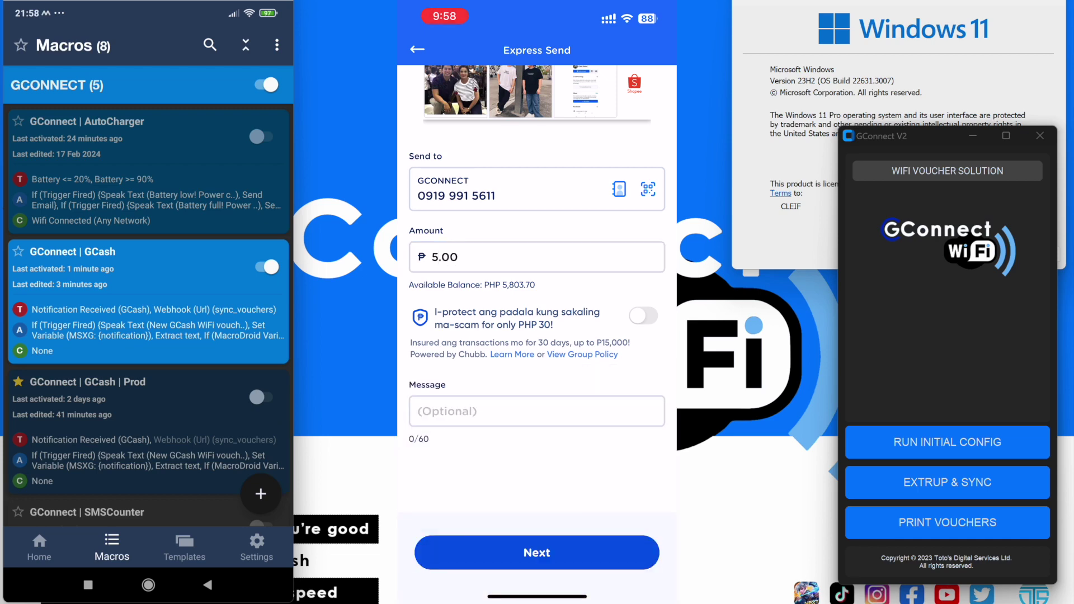
left_click(537, 552)
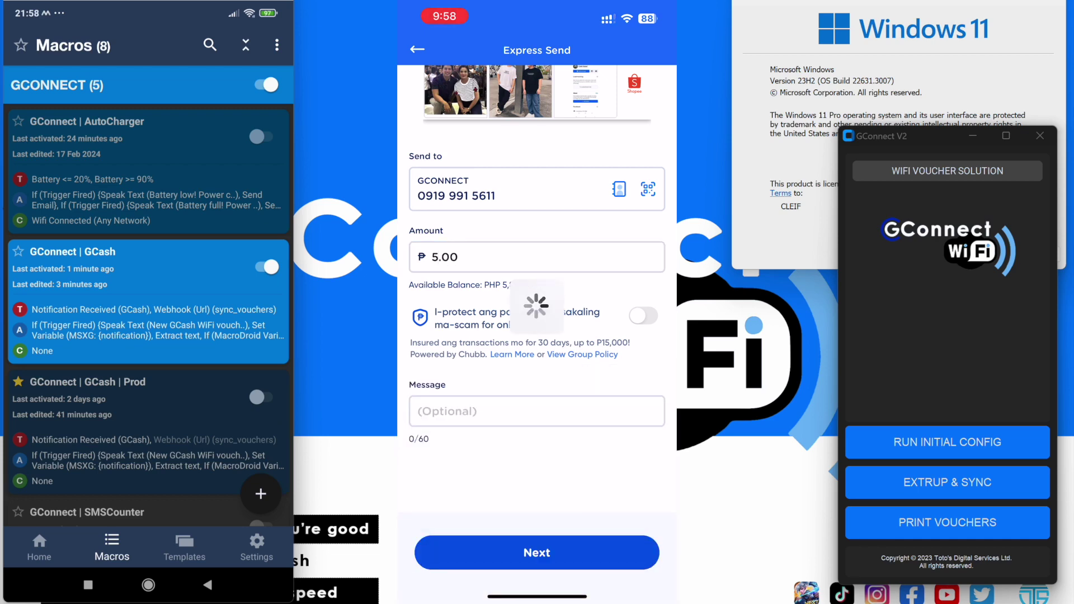
left_click(432, 505)
left_click(537, 547)
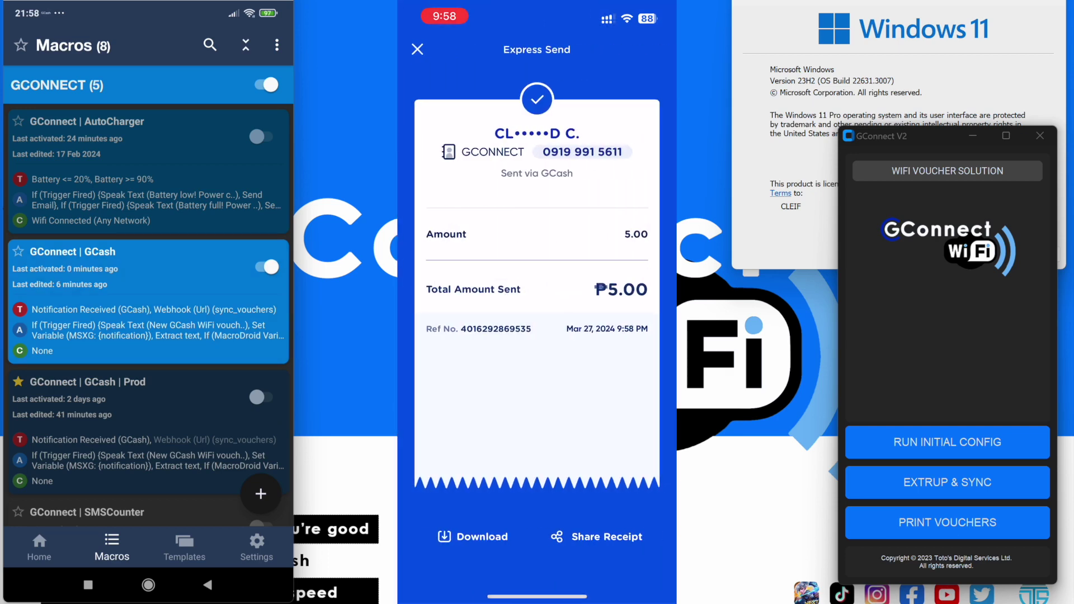
Switch from GCash to Messages and open the GCONNECT conversation to read the voucher text.
left_click_drag(537, 597, 537, 391)
left_click(504, 559)
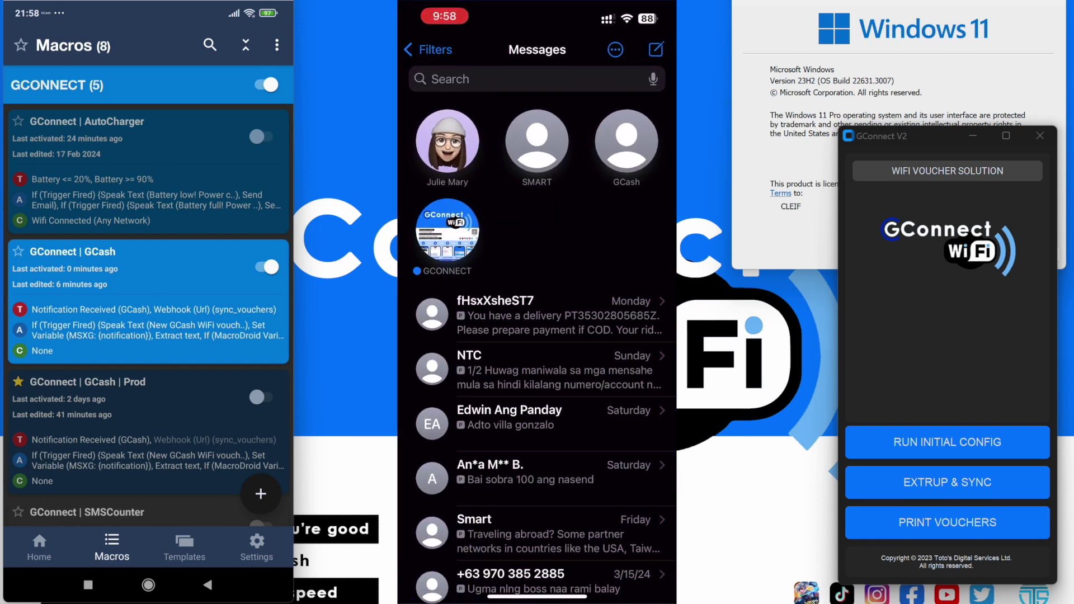
left_click(448, 230)
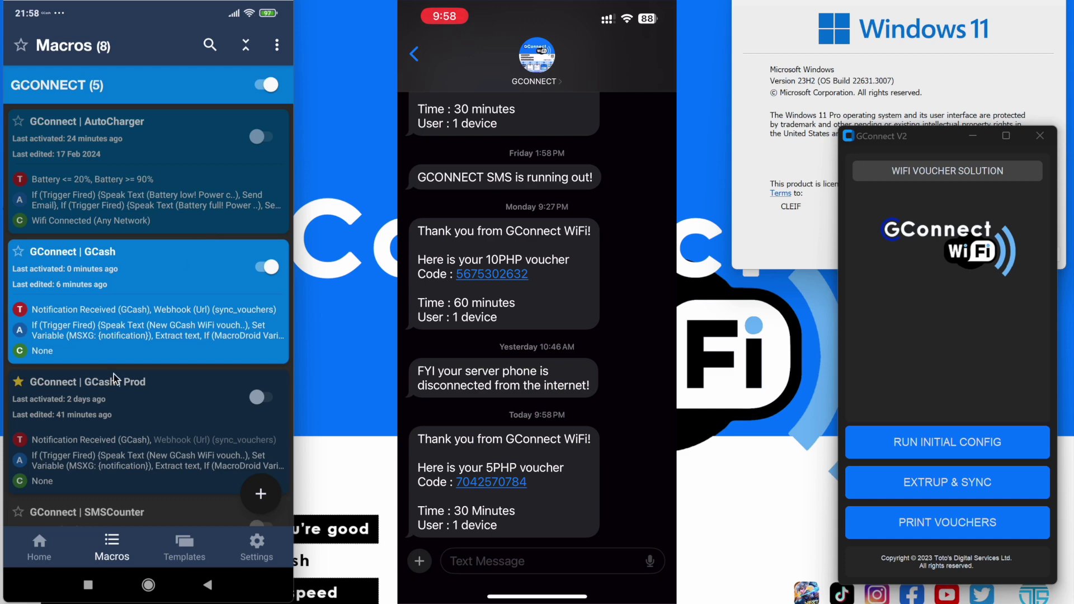
In MacroDroid, check the VCOD_5 entry in the GConnect | GCash macro's VCHCD dictionary, and return to the macro list.
left_click(144, 335)
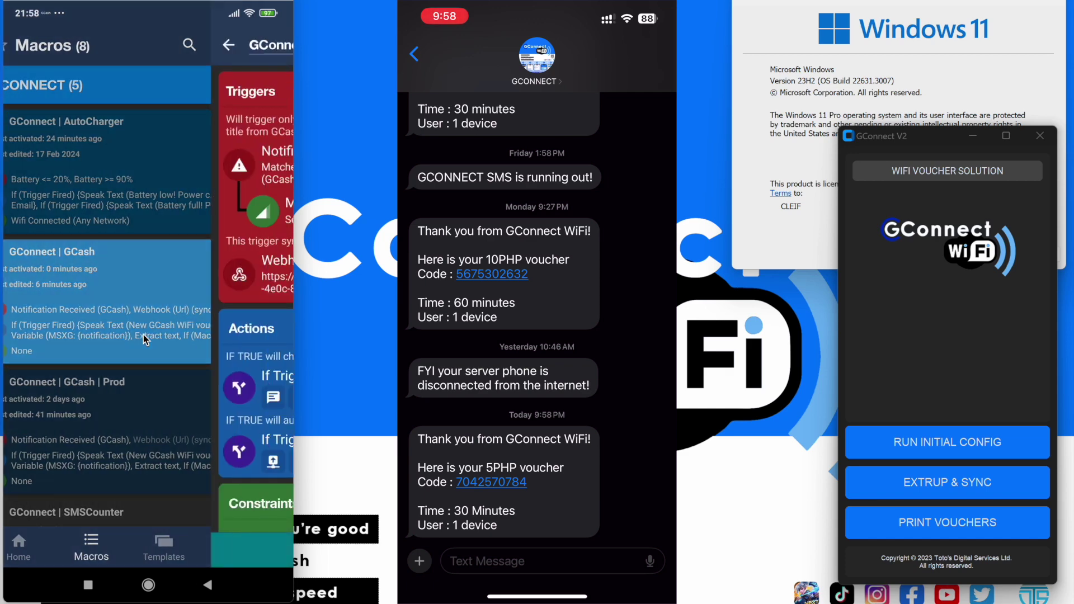
left_click(166, 551)
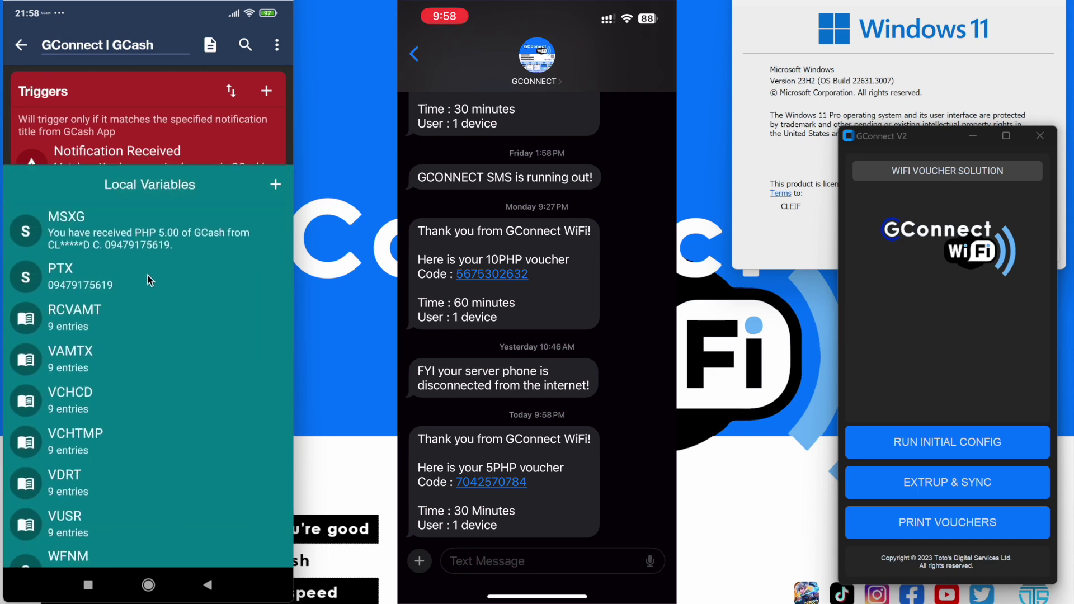
left_click(86, 407)
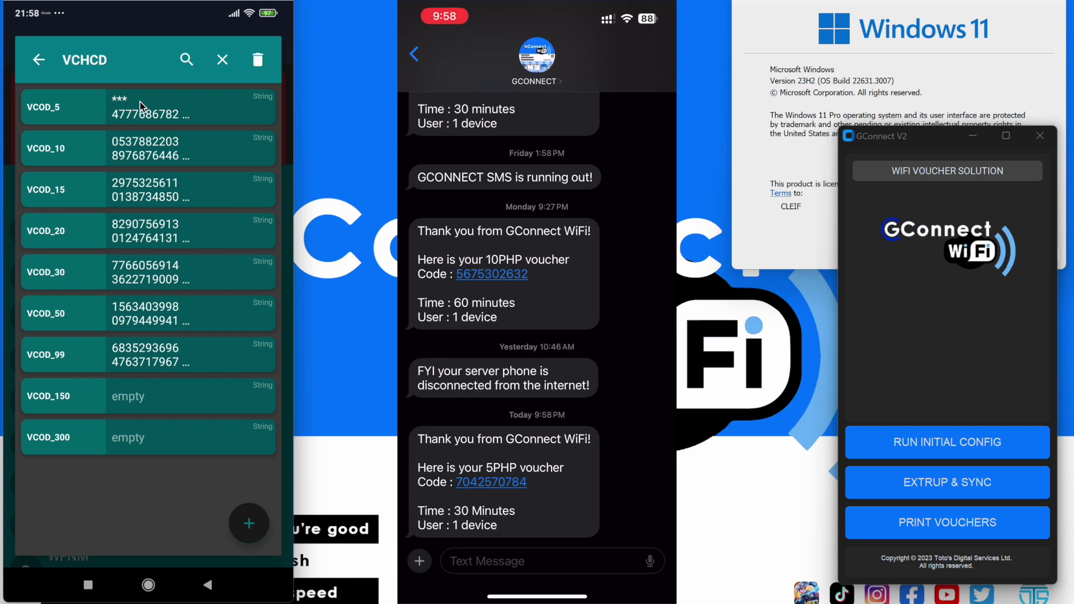
left_click(210, 583)
left_click(211, 583)
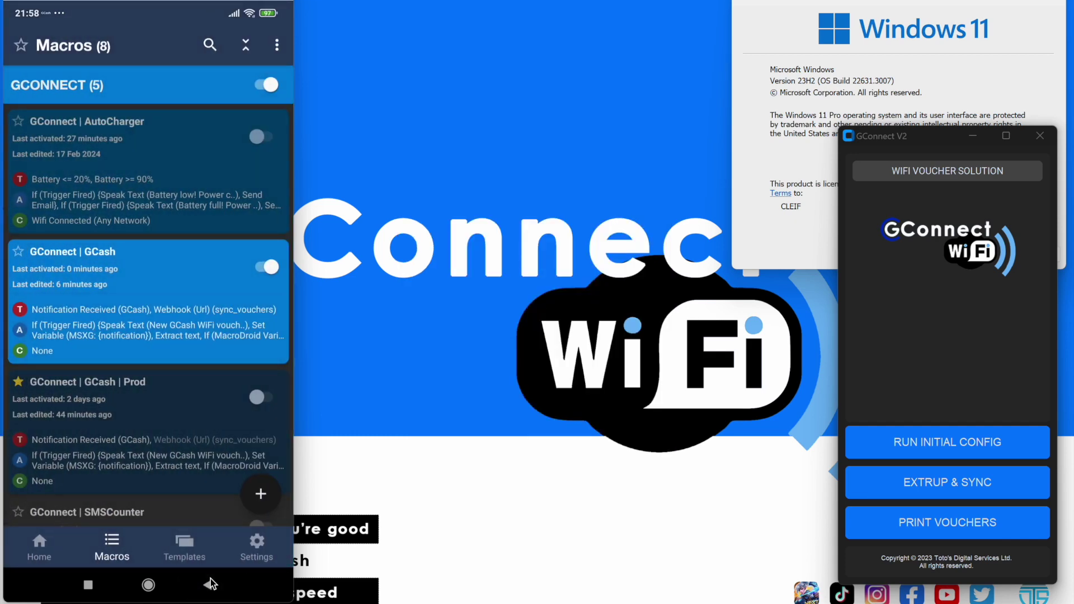